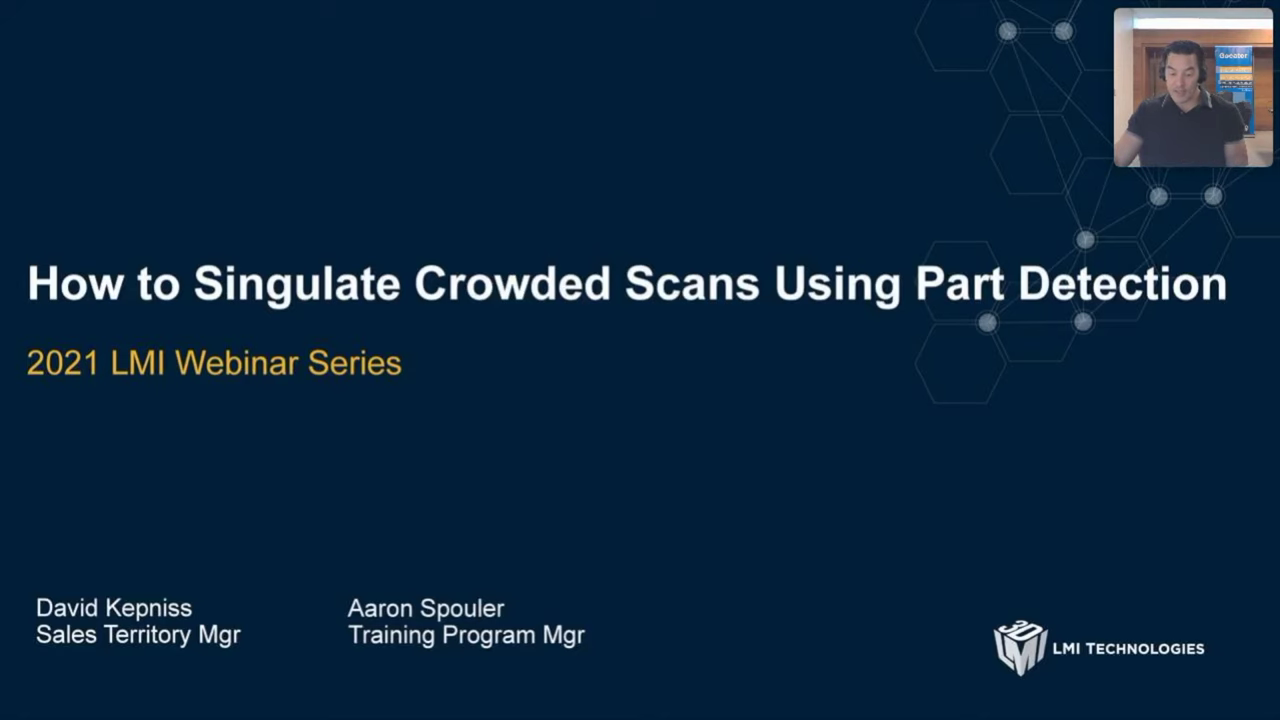
Advance from the webinar title slide to the Part Detection Introduction slide
{"action": "key", "text": "Right"}
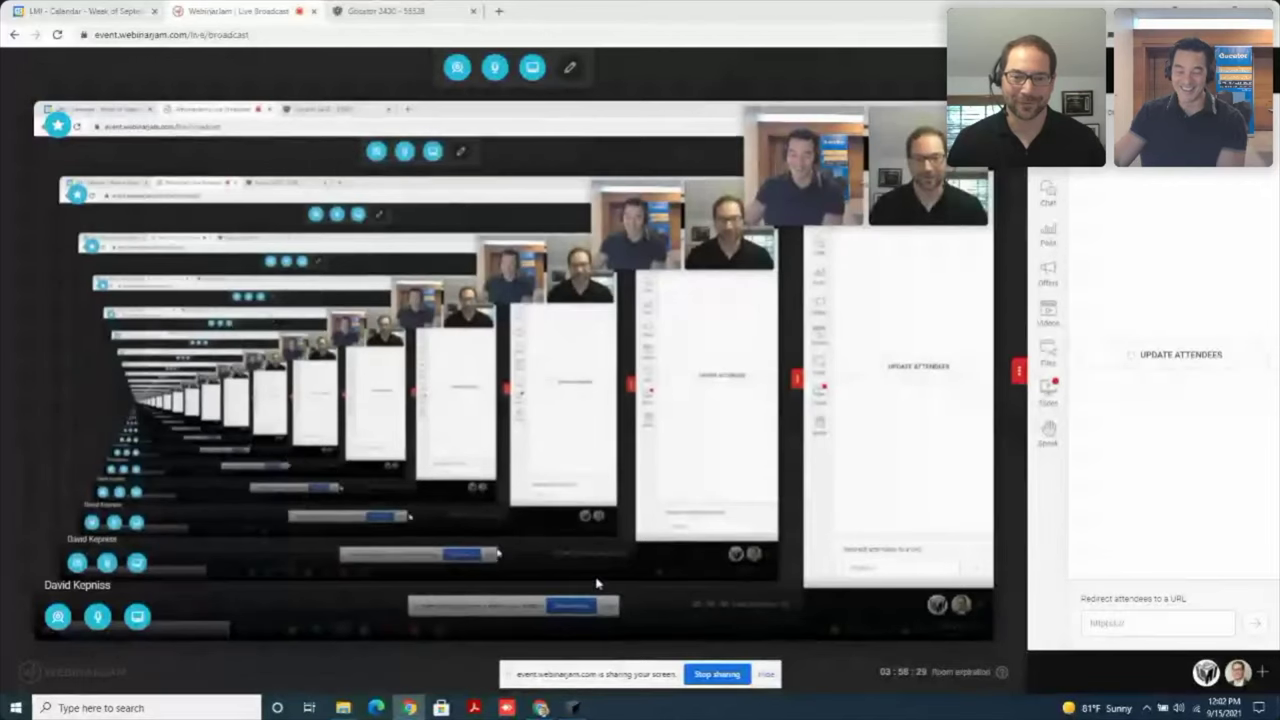
Switch from the WebinarJam broadcast to the Gocator 2430 sensor tab with Ctrl+Tab
{"action": "key", "text": "ctrl+Tab"}
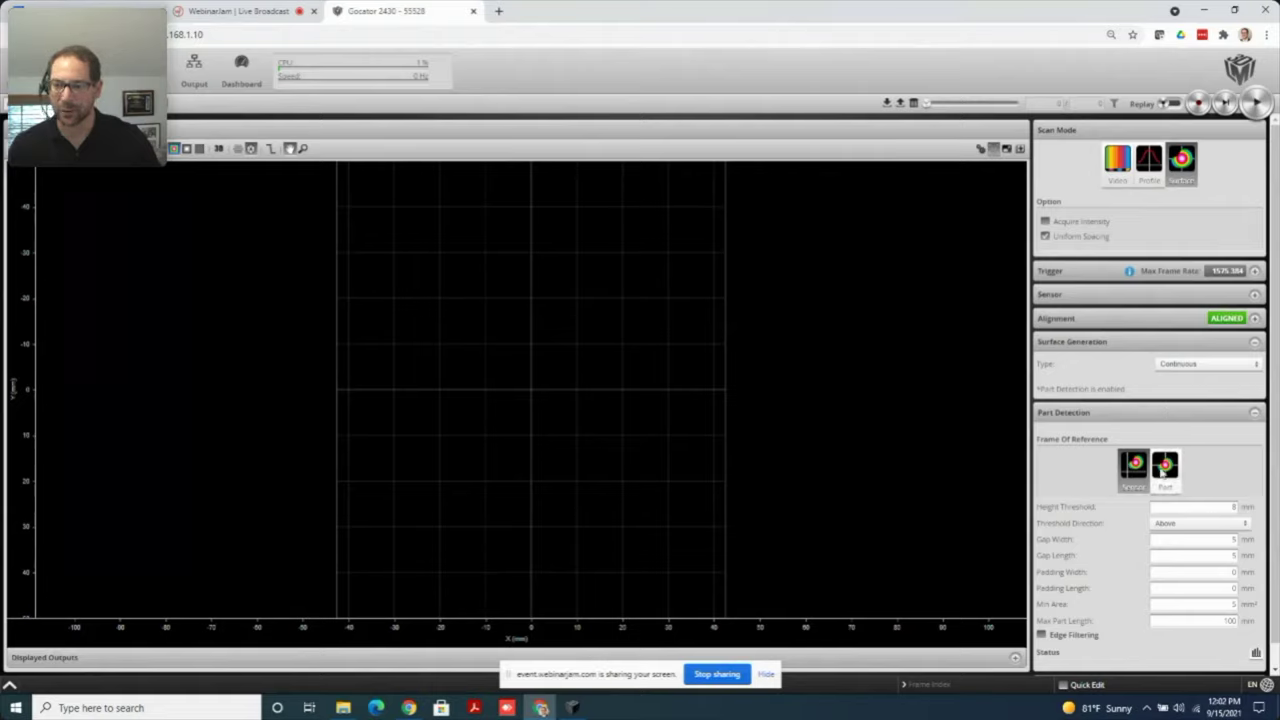
{"action": "left_click", "coordinate": [1145, 416]}
{"action": "left_click", "coordinate": [1144, 416]}
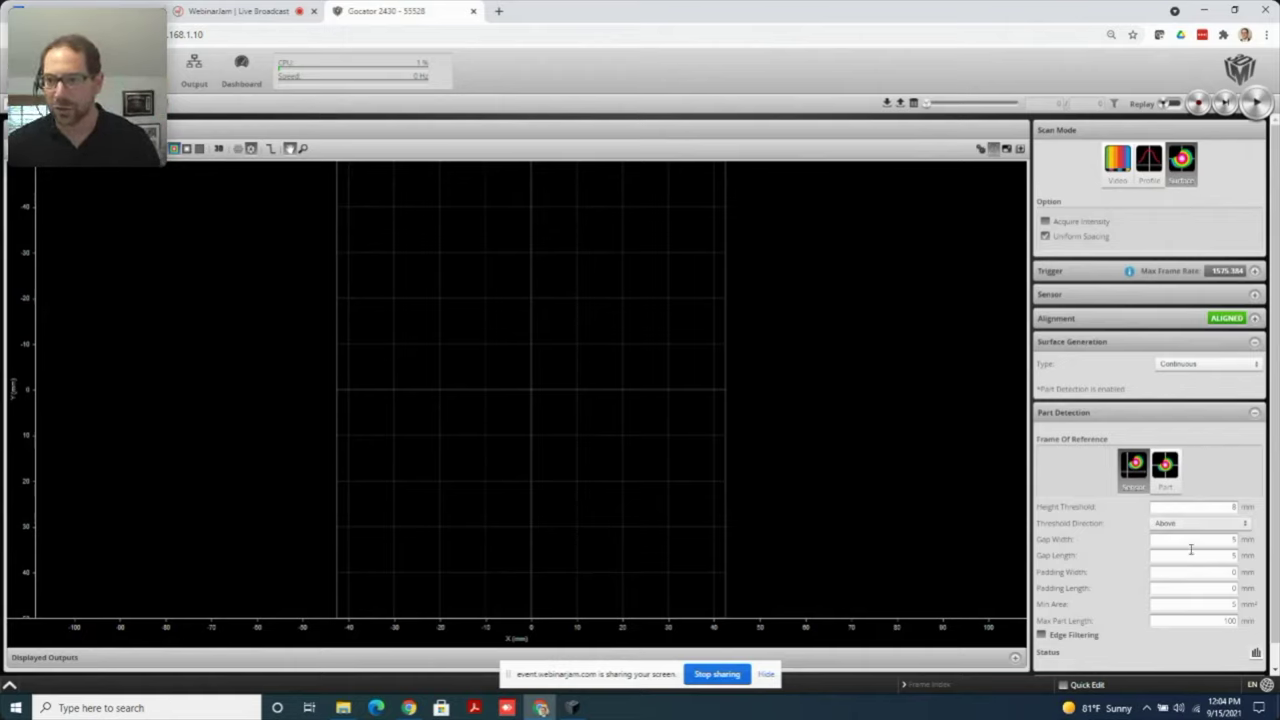
{"action": "left_click", "coordinate": [1180, 366]}
Set Surface Generation to Fixed Length and start scanning the candy-button strip
{"action": "left_click", "coordinate": [1178, 381]}
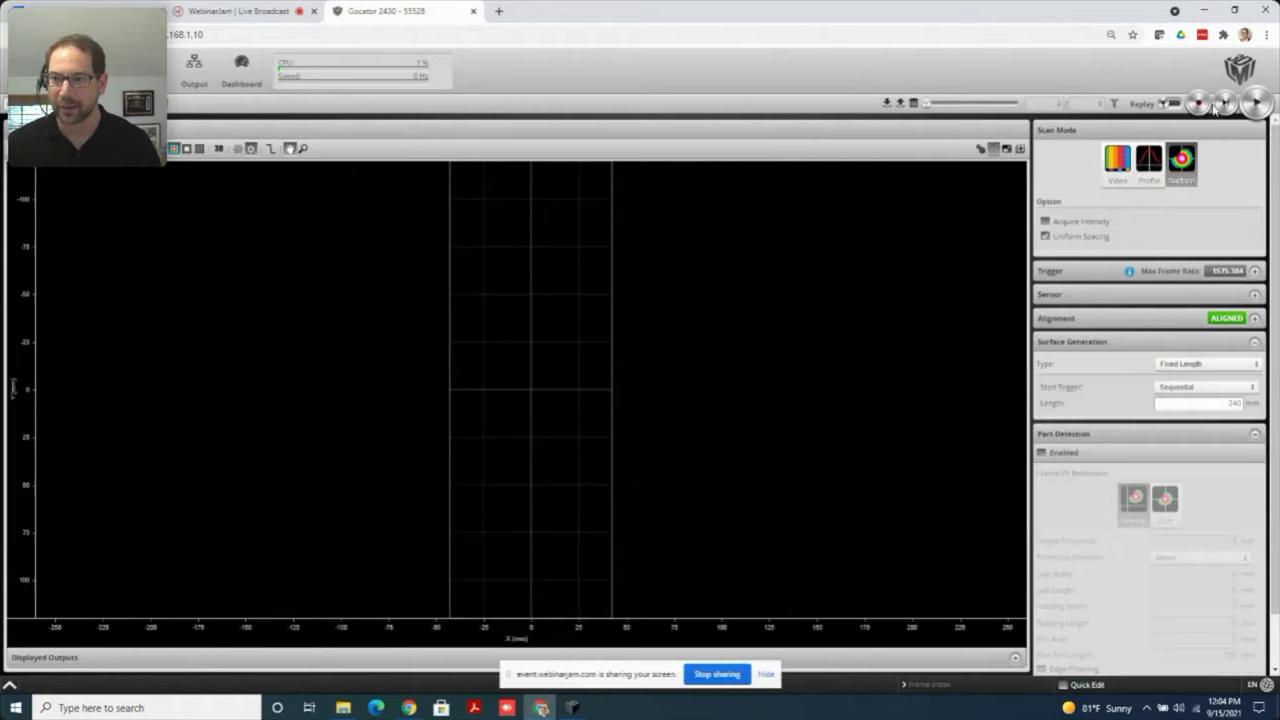
{"action": "left_click", "coordinate": [1256, 104]}
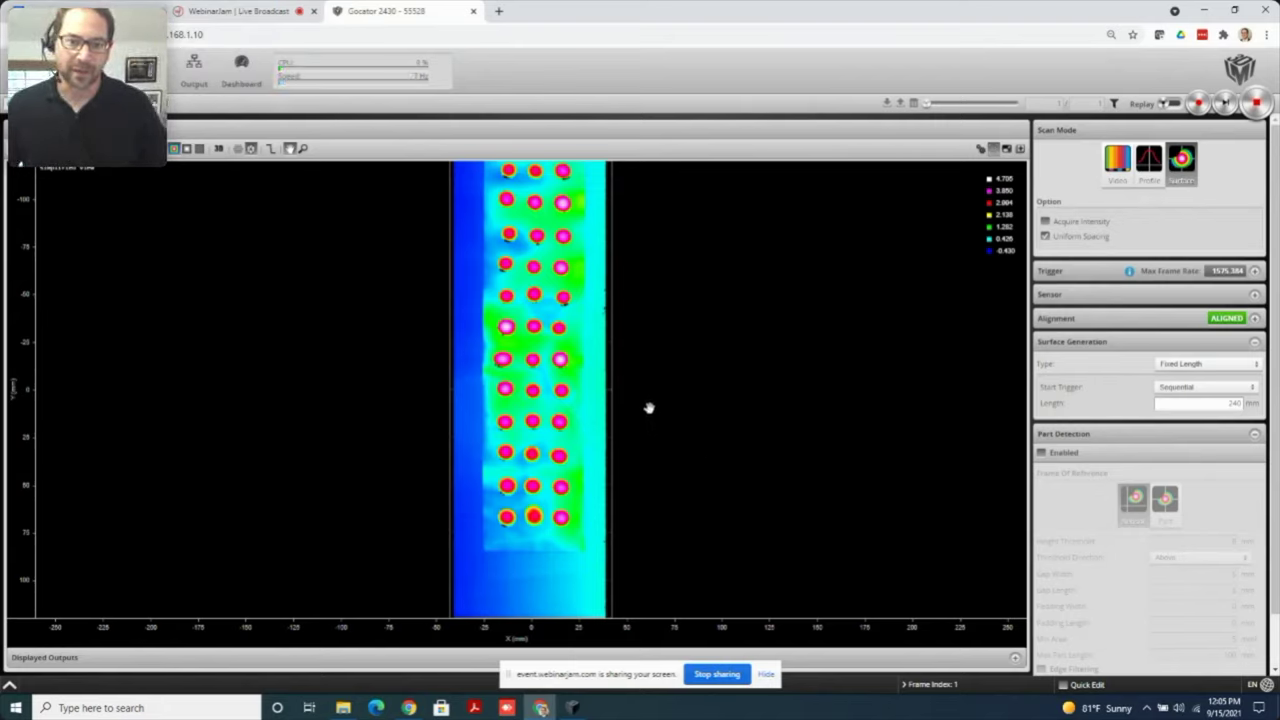
View the 240 mm height map in 3D, tilted and zoomed so the raised dots stand out
{"action": "scroll", "coordinate": [632, 441], "scroll_direction": "up", "scroll_amount": 1}
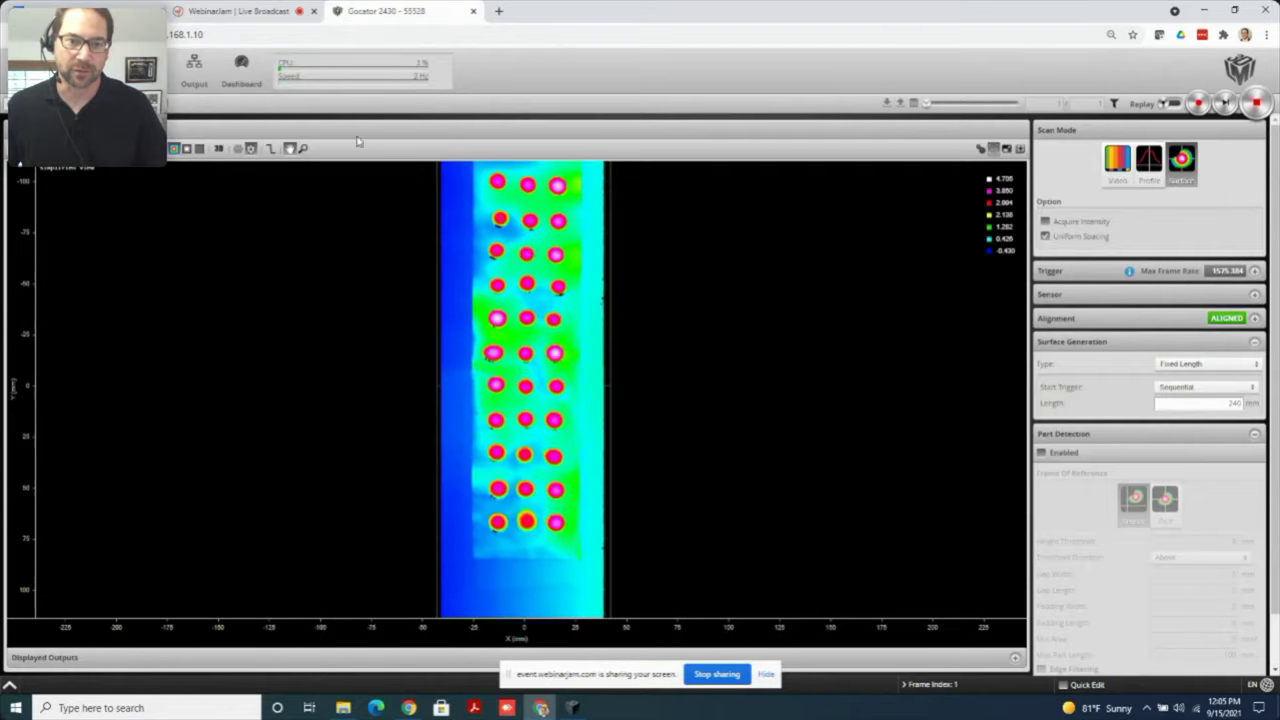
{"action": "left_click", "coordinate": [235, 148]}
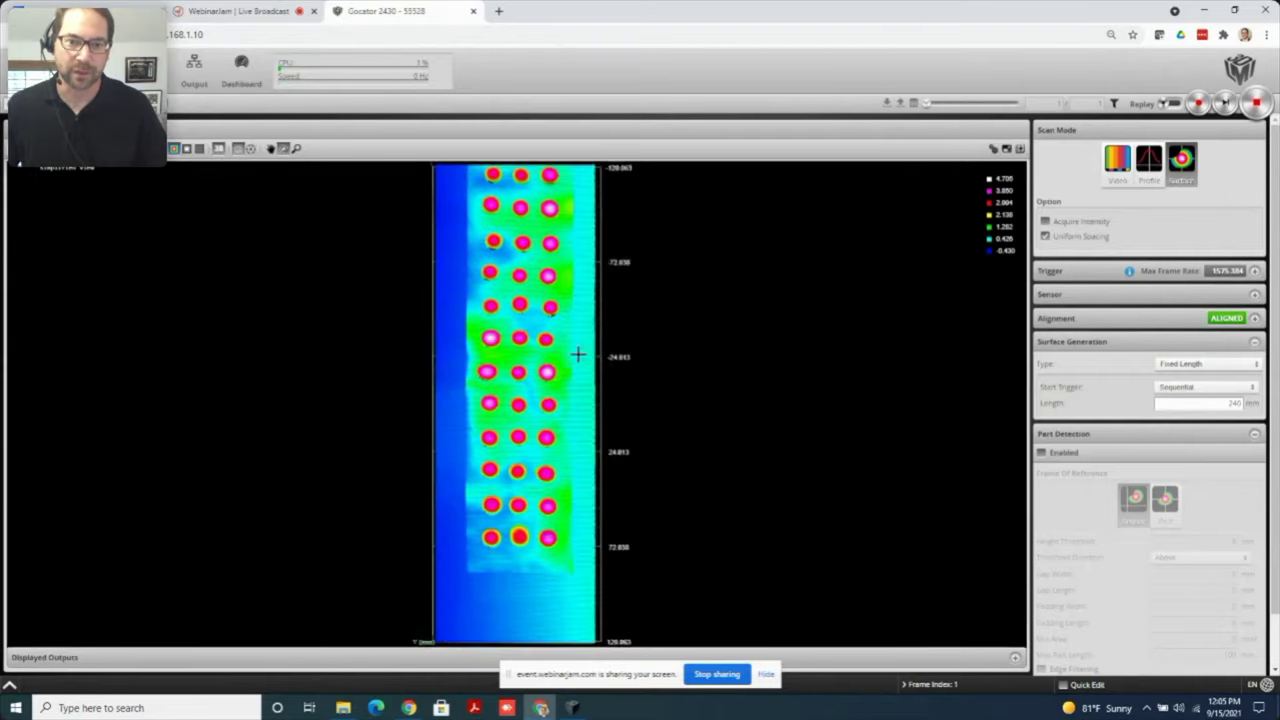
{"action": "left_click_drag", "start_coordinate": [580, 354], "coordinate": [565, 245]}
{"action": "scroll", "coordinate": [541, 403], "scroll_direction": "up", "scroll_amount": 5}
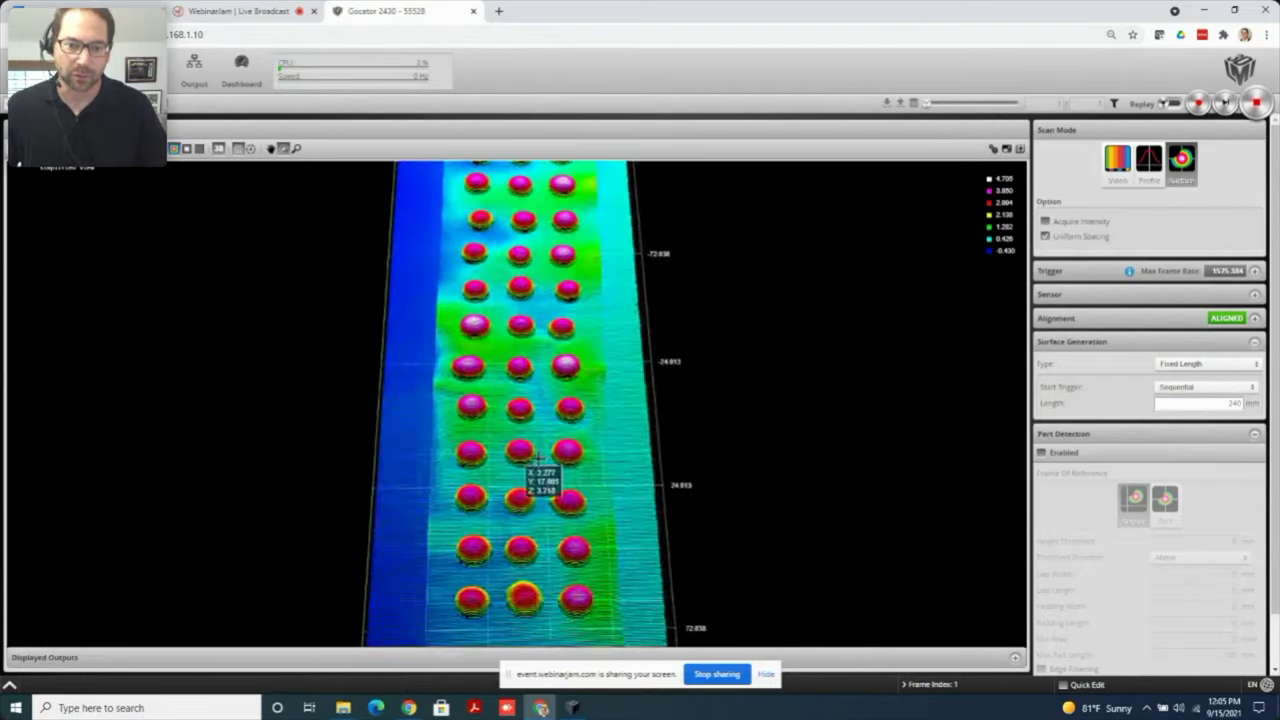
{"action": "left_click_drag", "start_coordinate": [615, 456], "coordinate": [614, 443]}
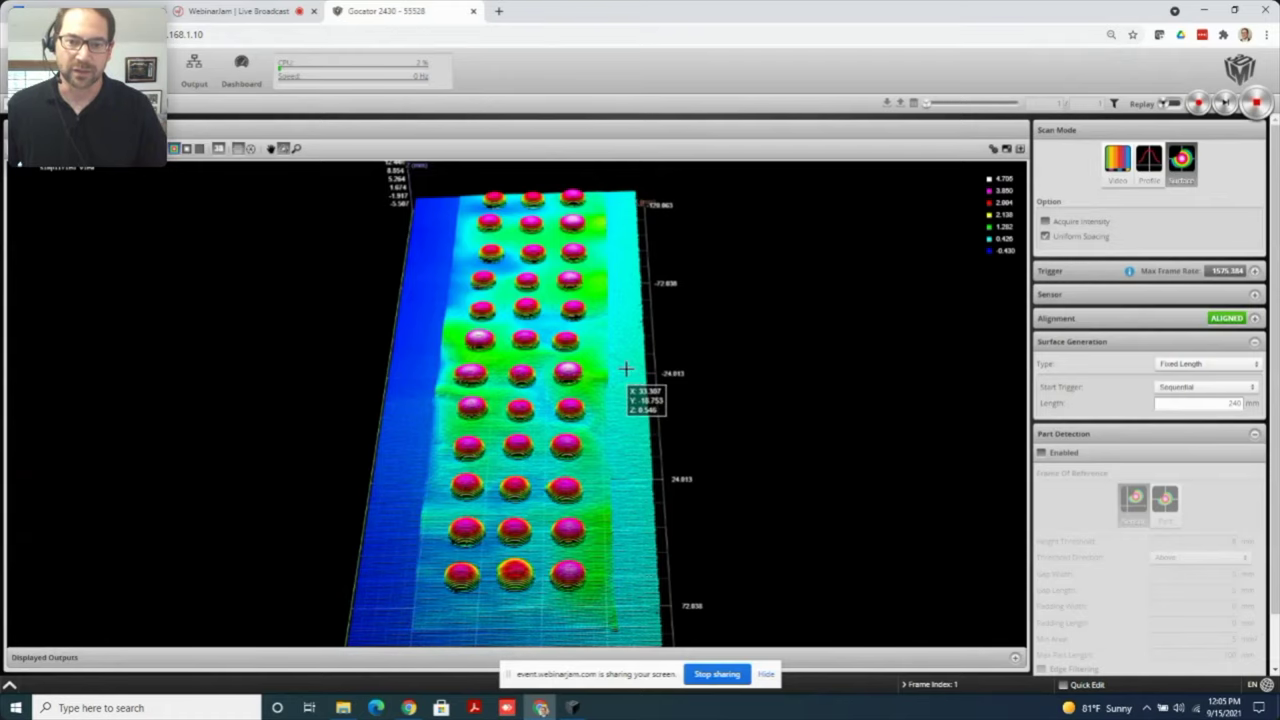
{"action": "left_click_drag", "start_coordinate": [624, 347], "coordinate": [612, 410]}
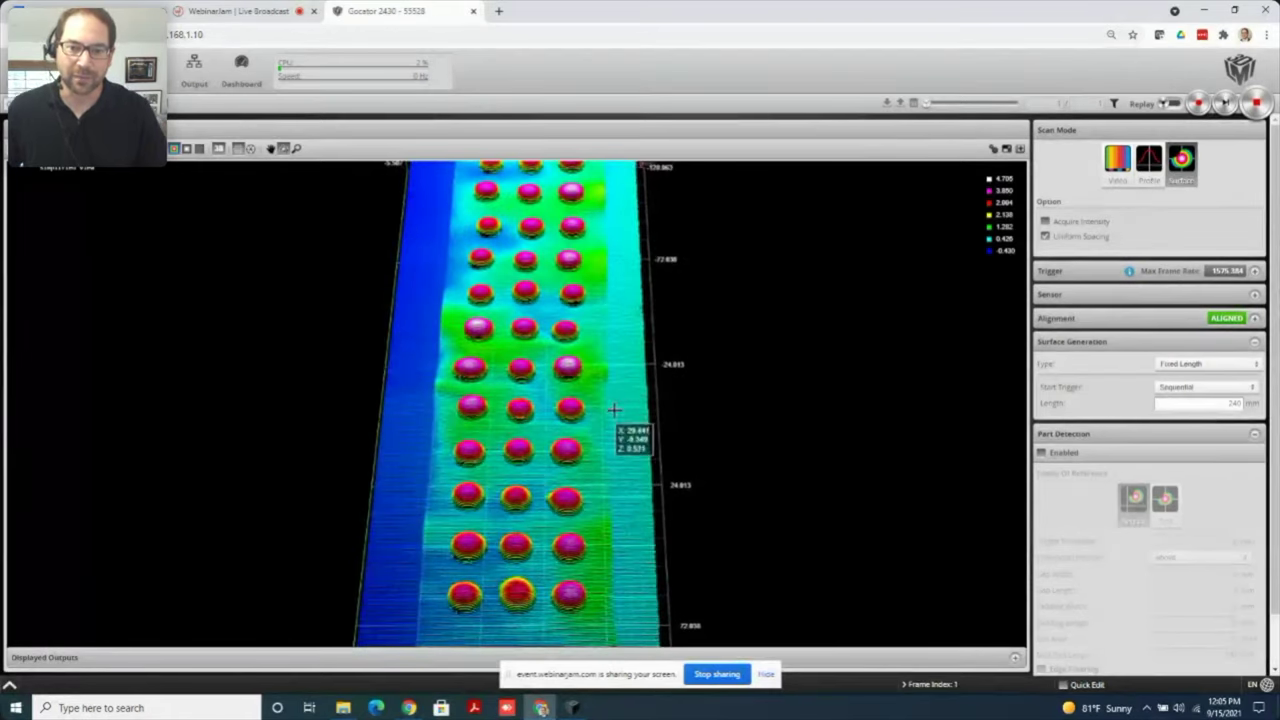
{"action": "scroll", "coordinate": [614, 411], "scroll_direction": "up", "scroll_amount": 1}
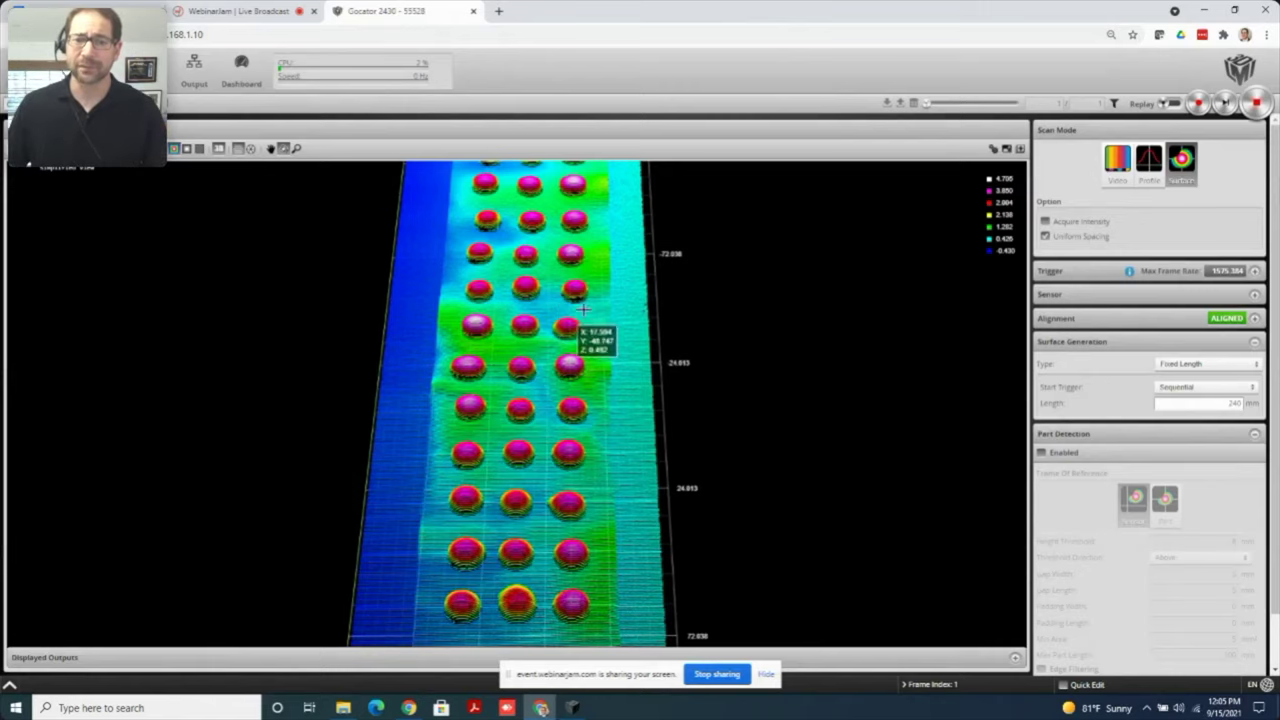
{"action": "left_click_drag", "start_coordinate": [583, 310], "coordinate": [565, 330]}
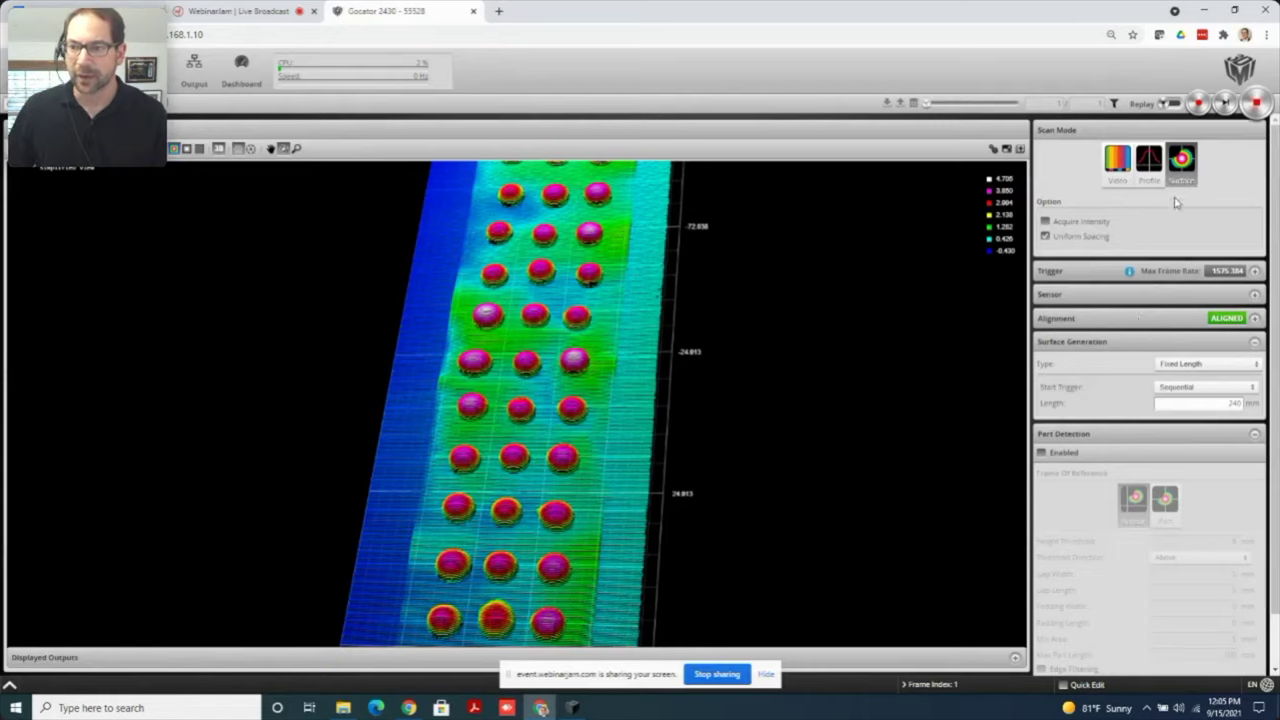
{"action": "left_click", "coordinate": [1178, 365]}
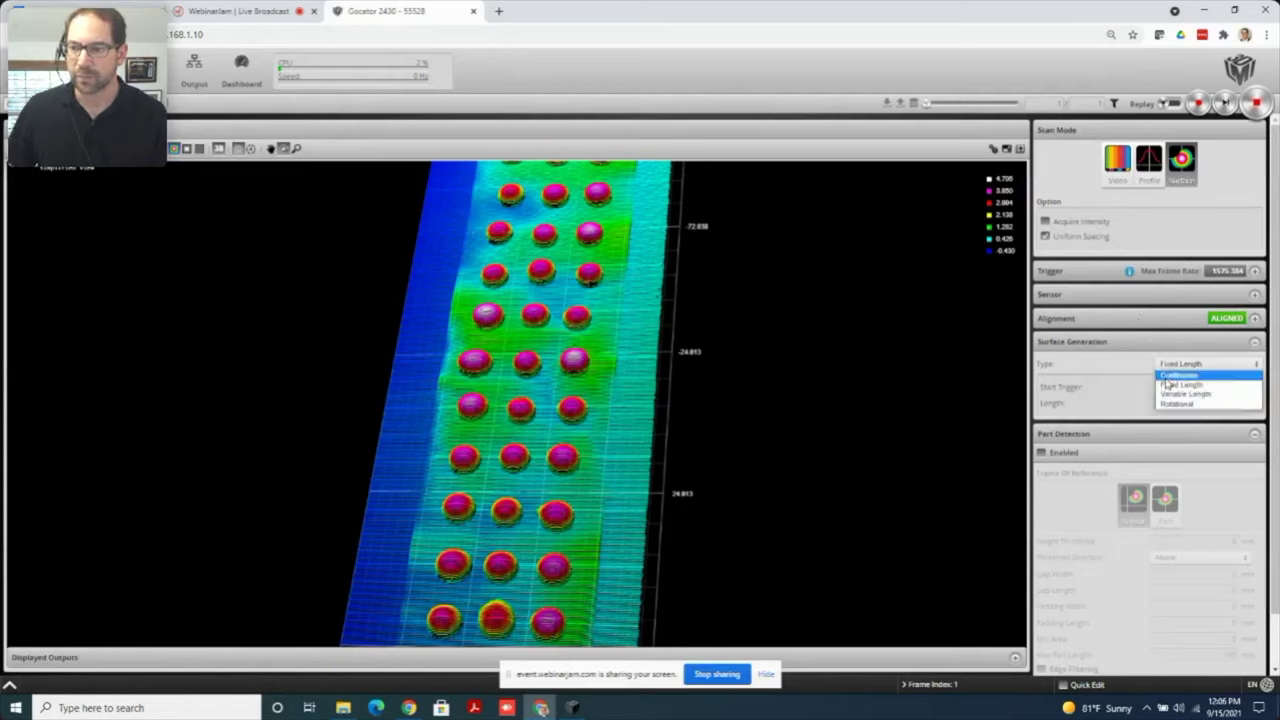
Change Surface Generation Type back to Continuous and bring the Part Detection settings into view
{"action": "left_click", "coordinate": [1166, 383]}
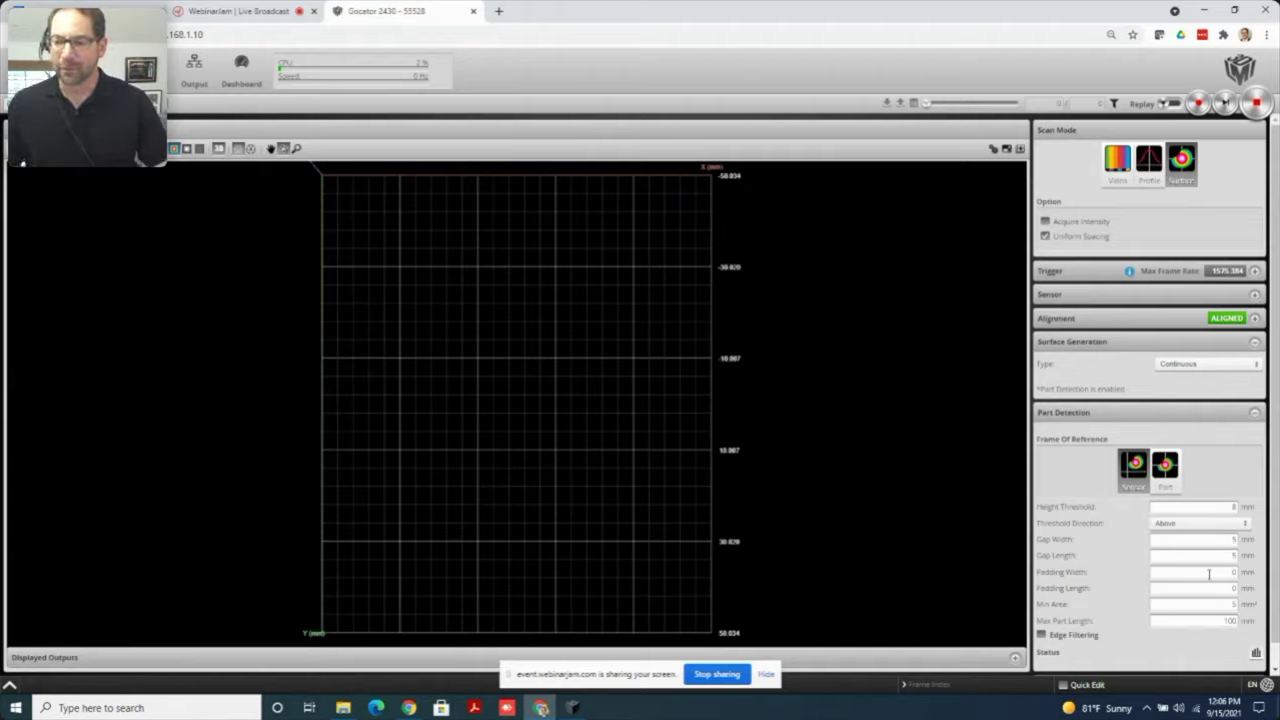
{"action": "scroll", "coordinate": [1209, 574], "scroll_direction": "down", "scroll_amount": 1}
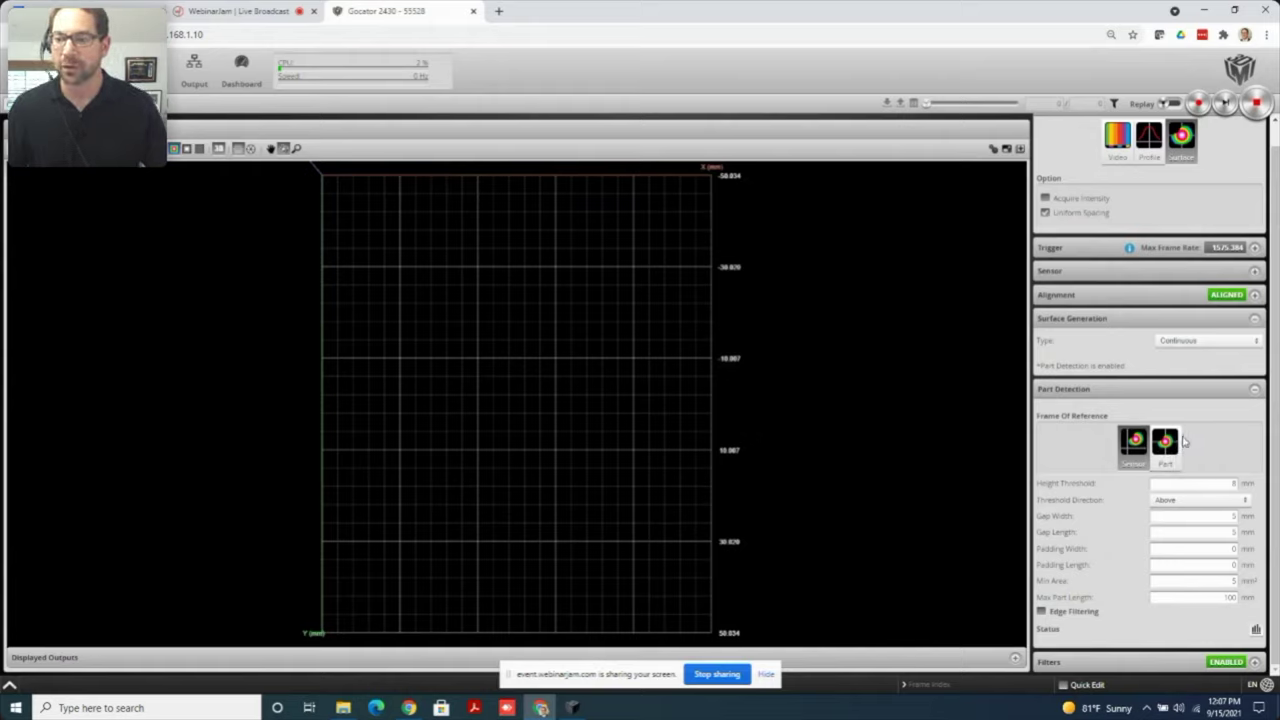
Set Part Detection's frame of reference to Part and show the flat part-centred height map
{"action": "left_click", "coordinate": [1165, 441]}
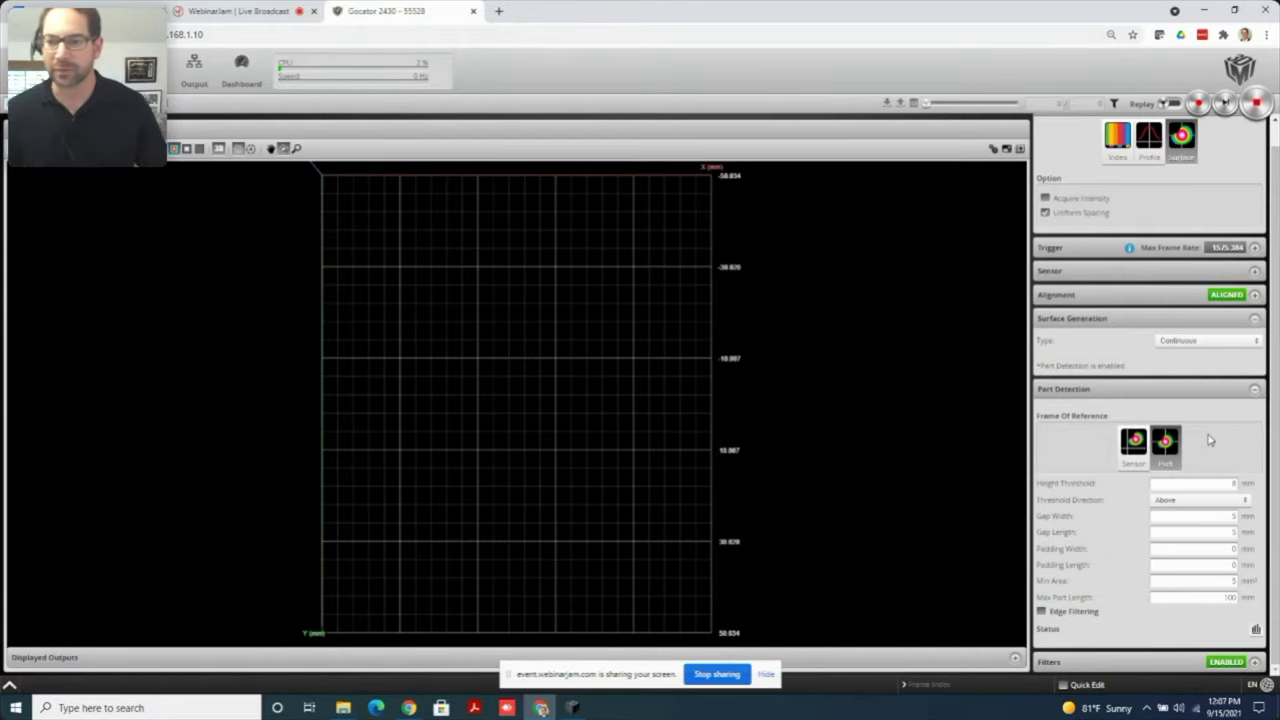
{"action": "left_click", "coordinate": [219, 149]}
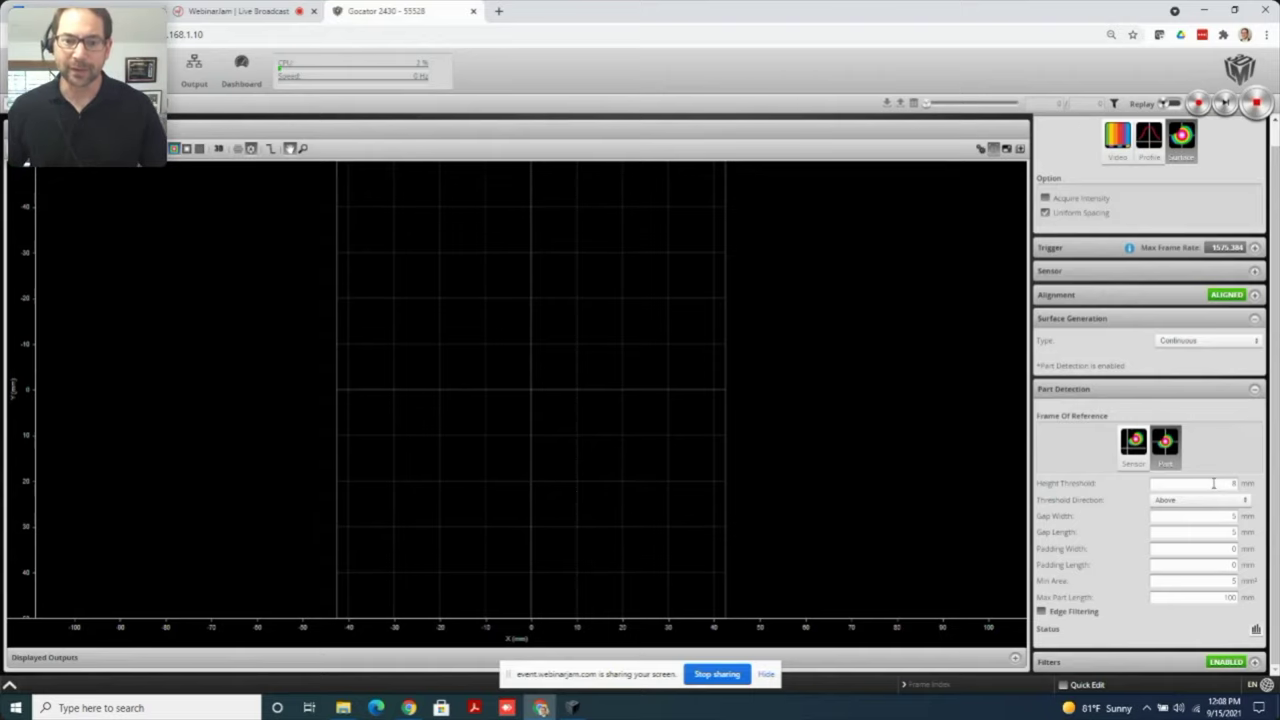
{"action": "left_click", "coordinate": [572, 707]}
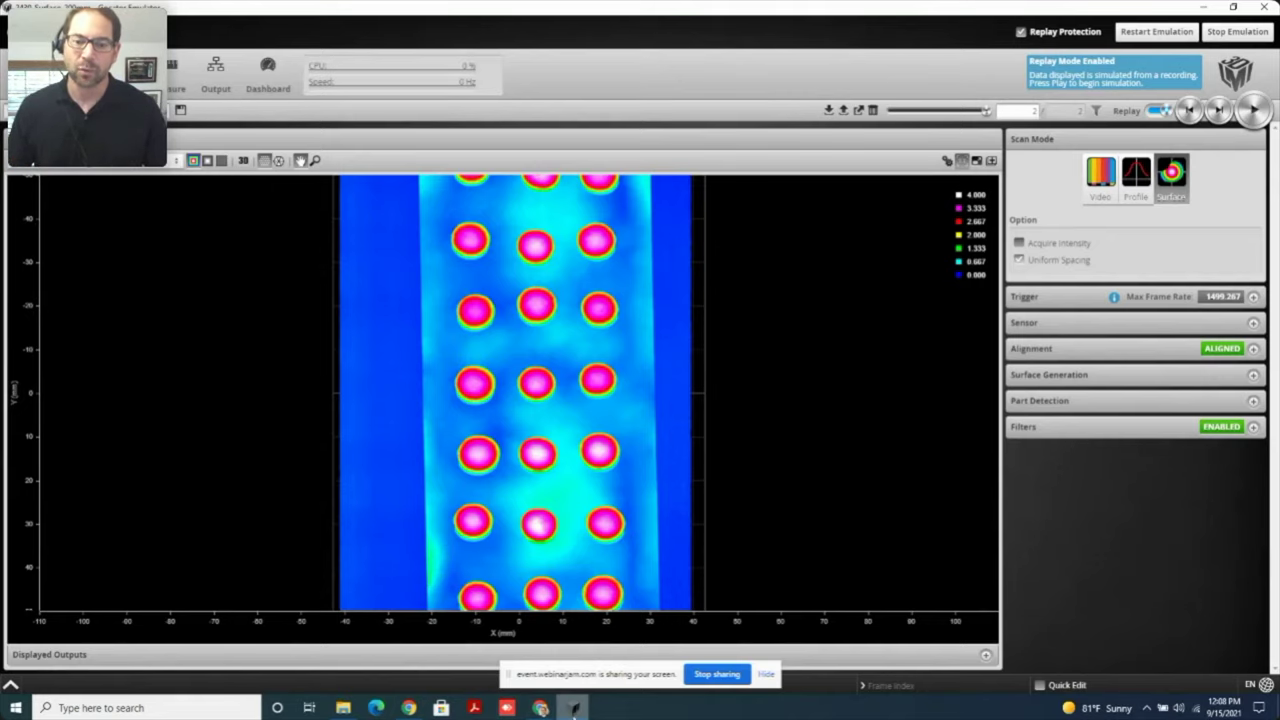
{"action": "left_click", "coordinate": [540, 707]}
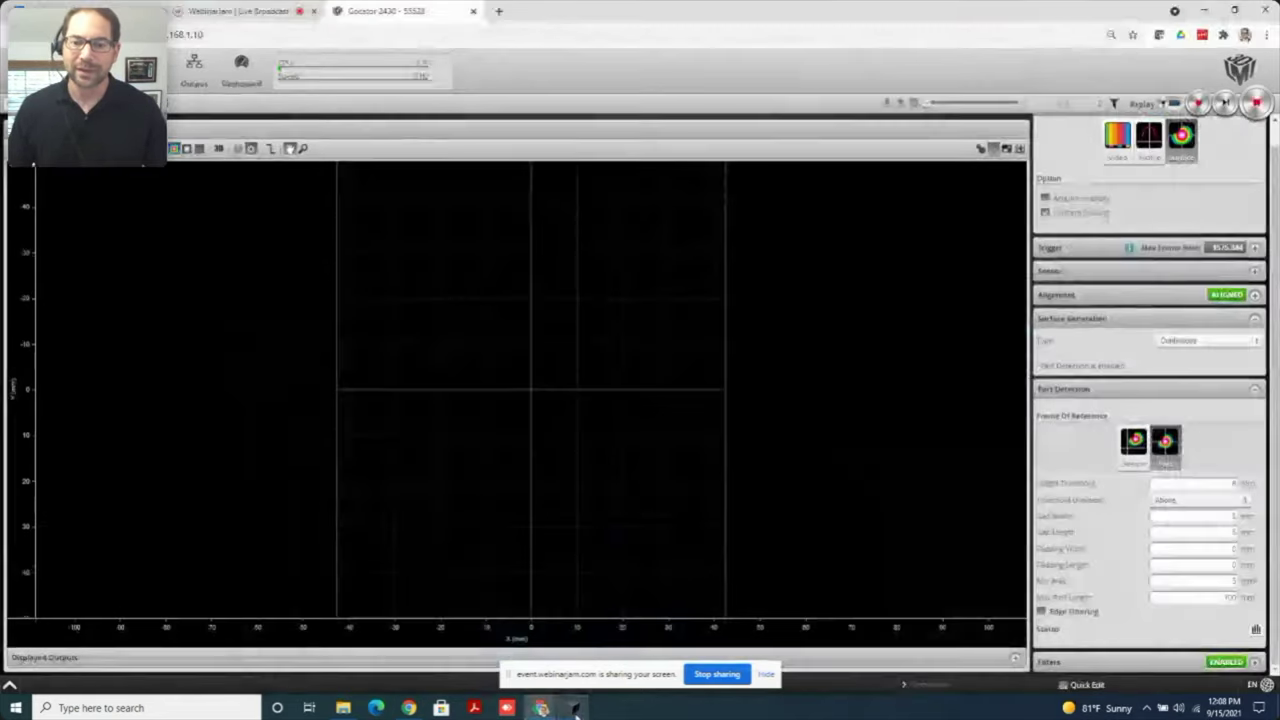
{"action": "left_click", "coordinate": [1221, 485]}
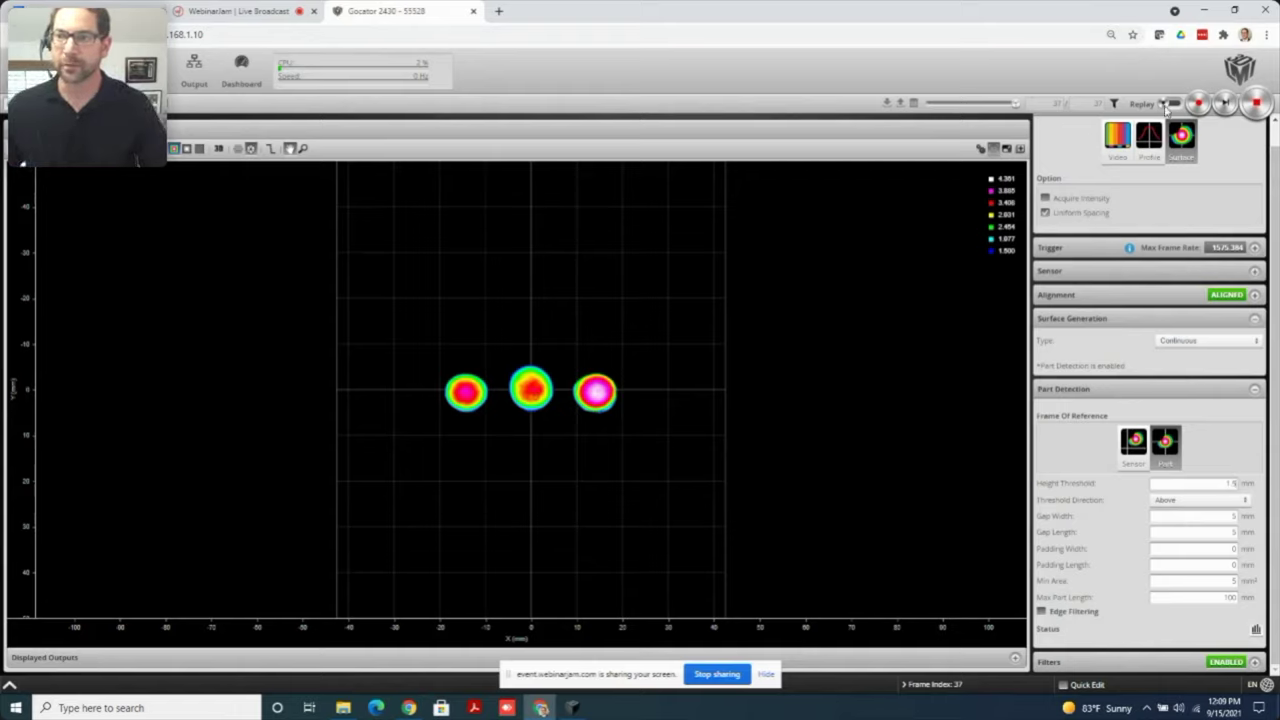
Turn on Replay and step backward through recorded frames, from four dots back to two
{"action": "left_click", "coordinate": [1168, 104]}
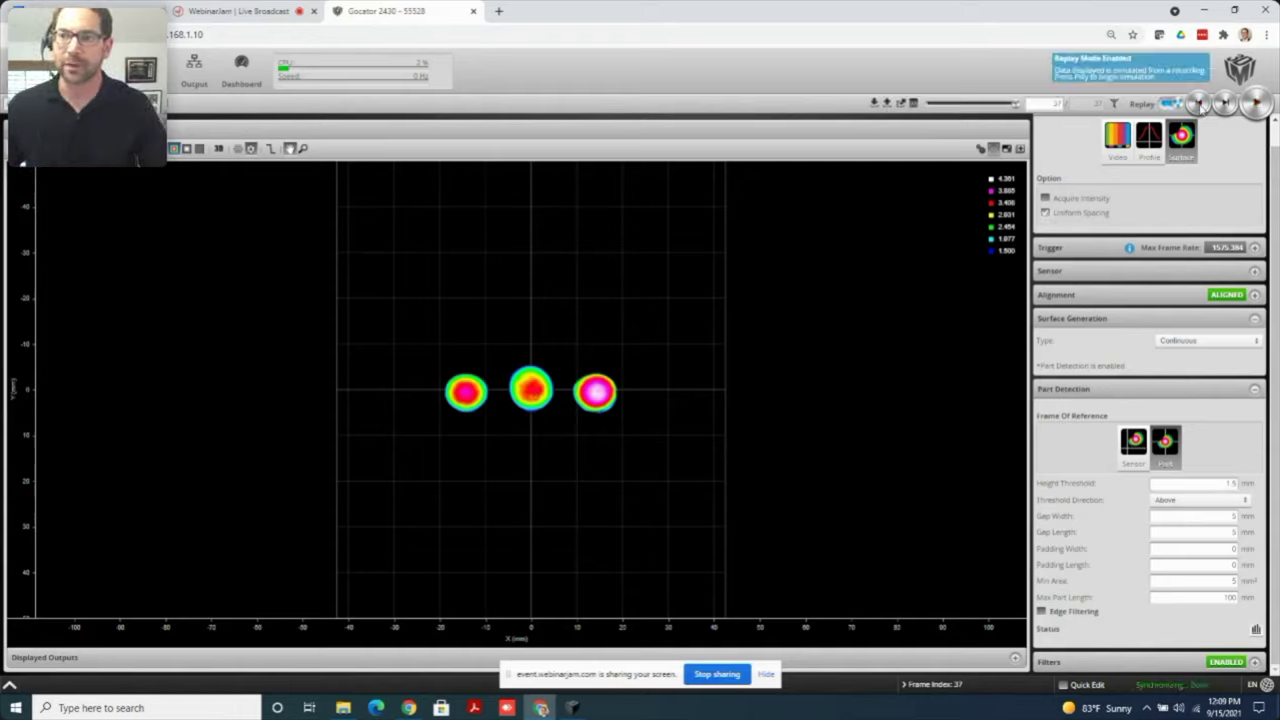
{"action": "left_click", "coordinate": [1199, 105]}
{"action": "left_click", "coordinate": [1199, 105]}
{"action": "left_click", "coordinate": [1199, 105]}
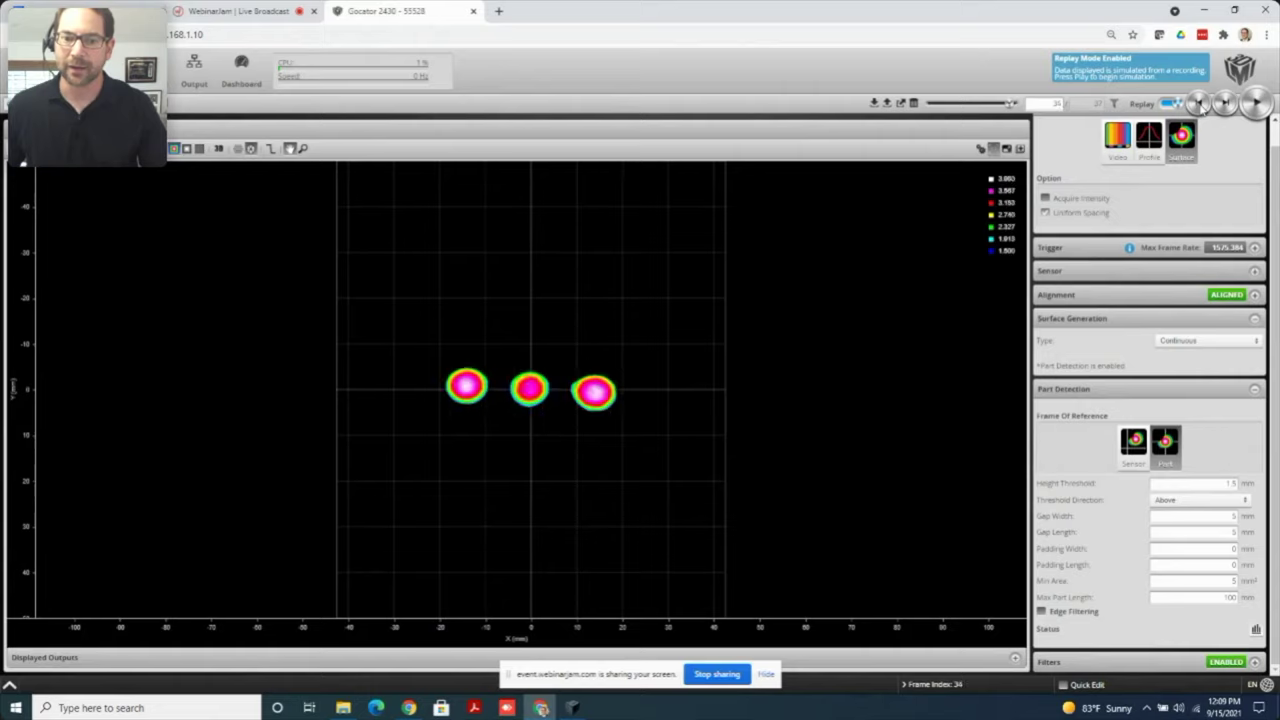
{"action": "left_click", "coordinate": [1199, 105]}
{"action": "left_click", "coordinate": [1199, 105]}
{"action": "left_click", "coordinate": [1199, 105]}
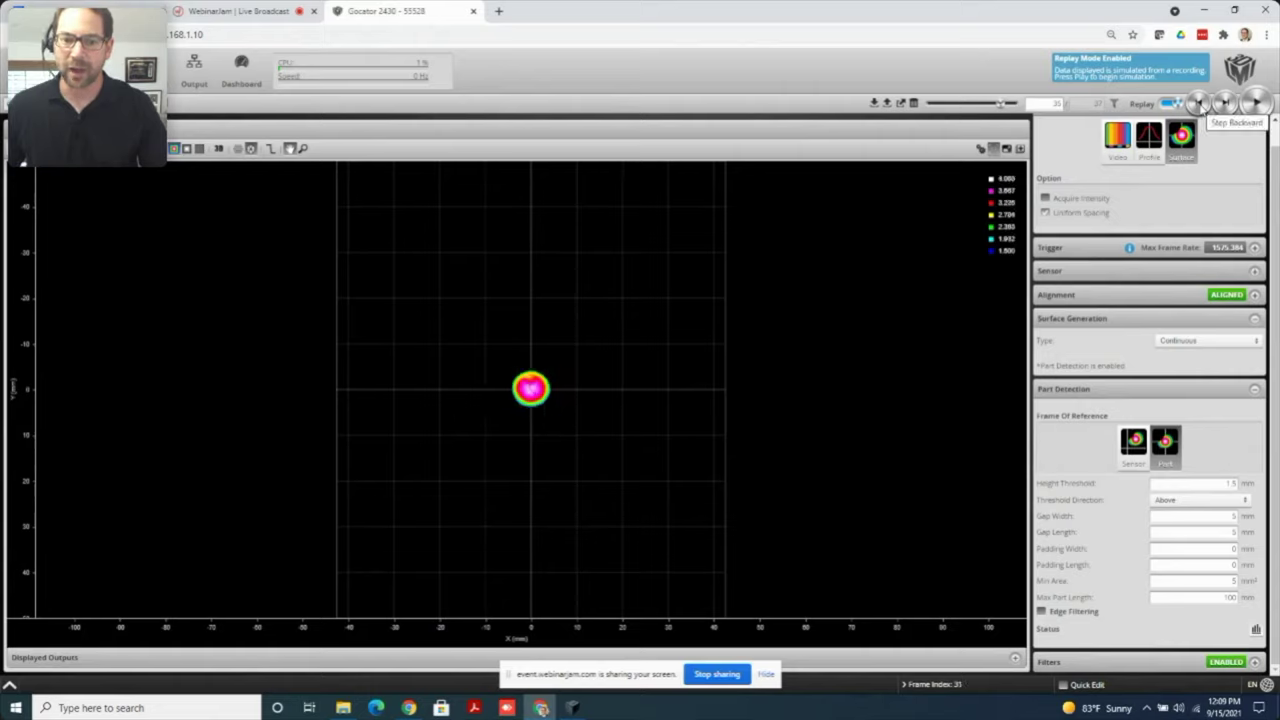
{"action": "left_click", "coordinate": [1199, 105]}
{"action": "left_click", "coordinate": [1199, 105]}
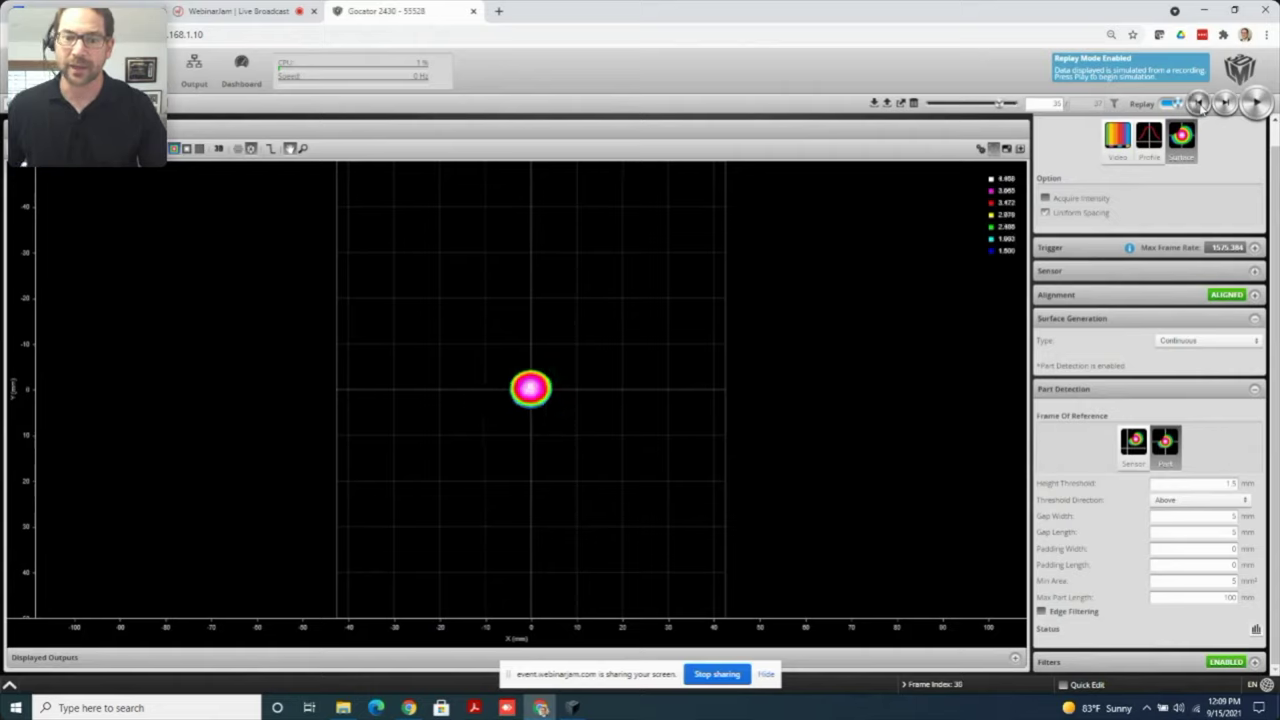
{"action": "left_click", "coordinate": [1199, 105]}
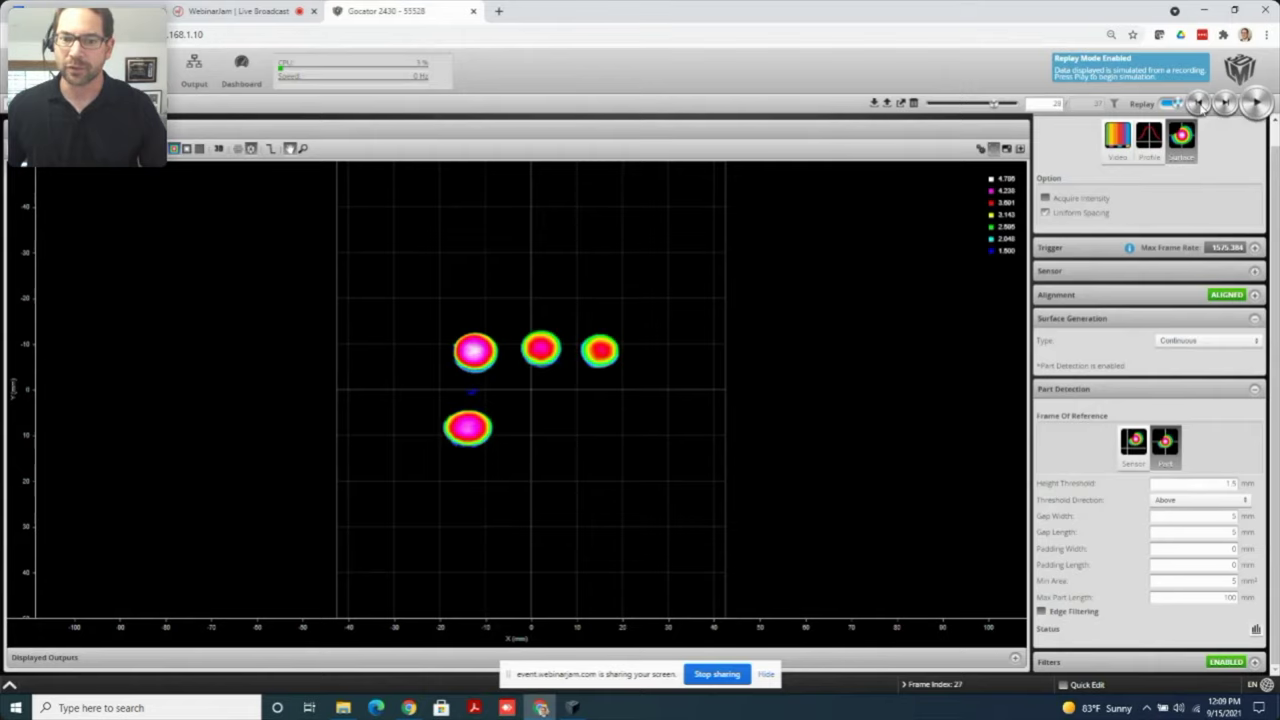
{"action": "left_click", "coordinate": [1199, 105]}
{"action": "scroll", "coordinate": [550, 402], "scroll_direction": "up", "scroll_amount": 3}
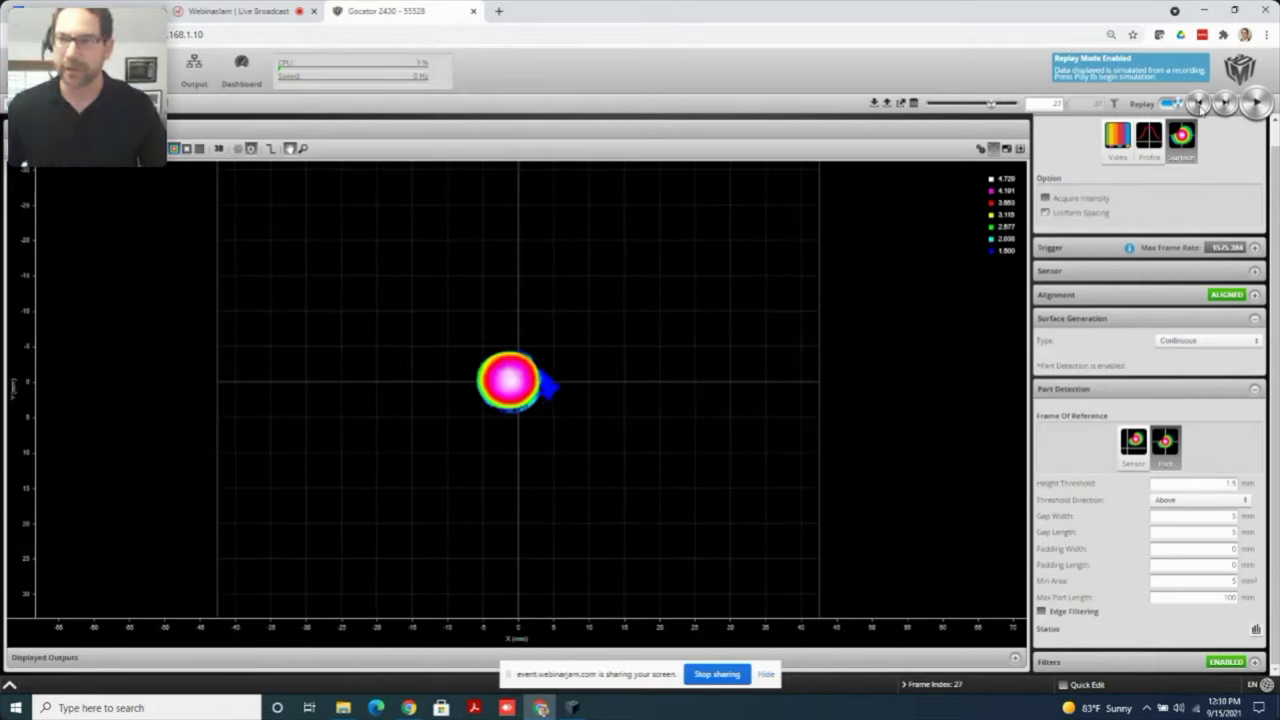
{"action": "left_click", "coordinate": [1199, 105]}
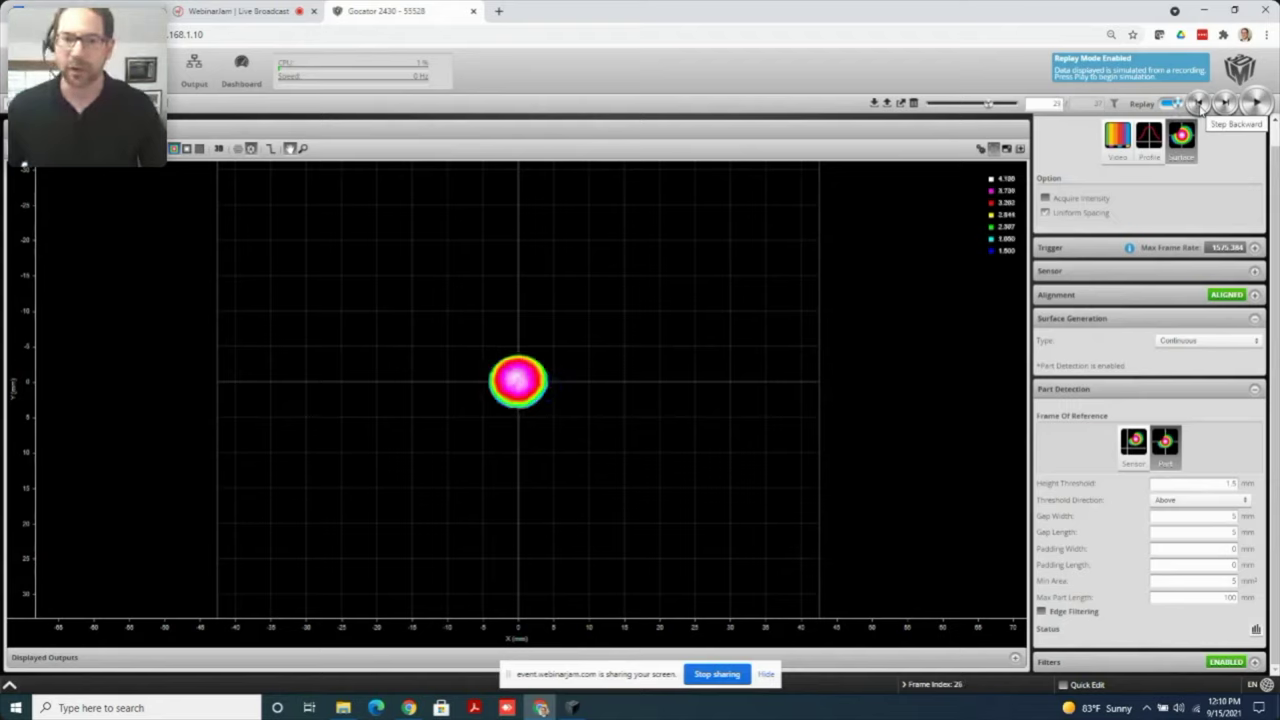
{"action": "left_click", "coordinate": [1199, 105]}
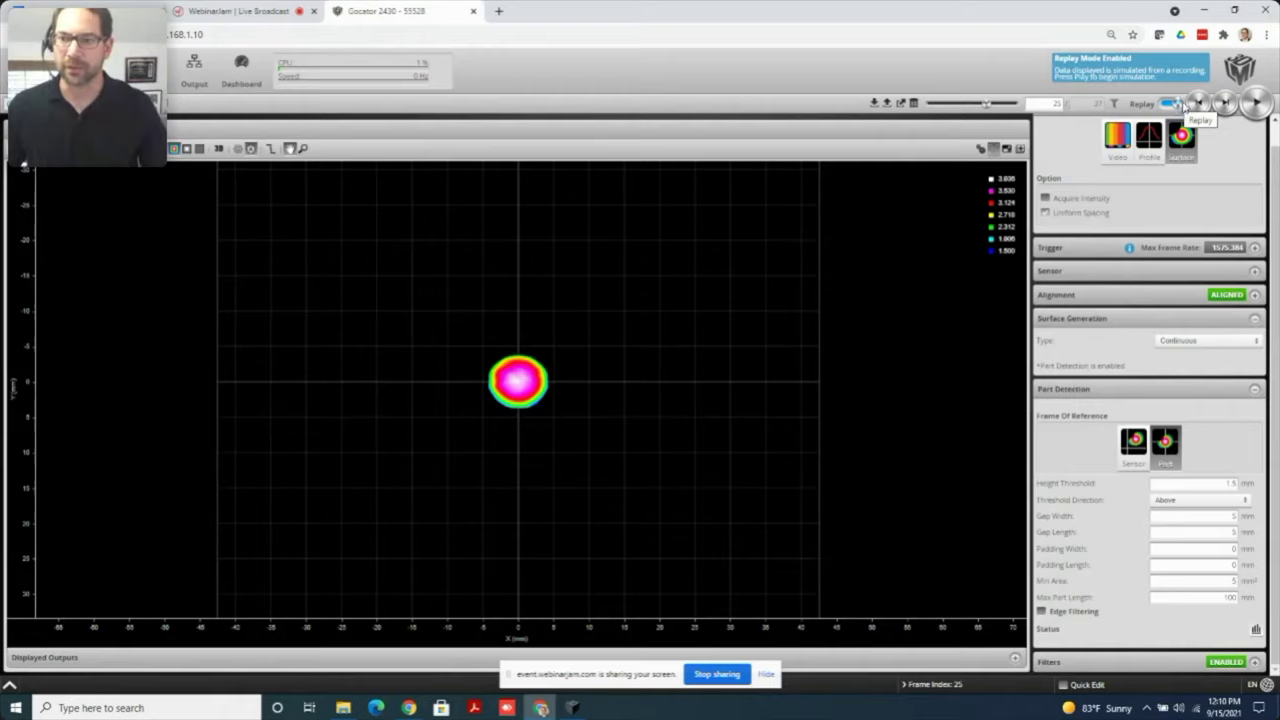
{"action": "left_click", "coordinate": [1199, 105]}
{"action": "left_click", "coordinate": [1199, 105]}
{"action": "left_click", "coordinate": [1199, 105]}
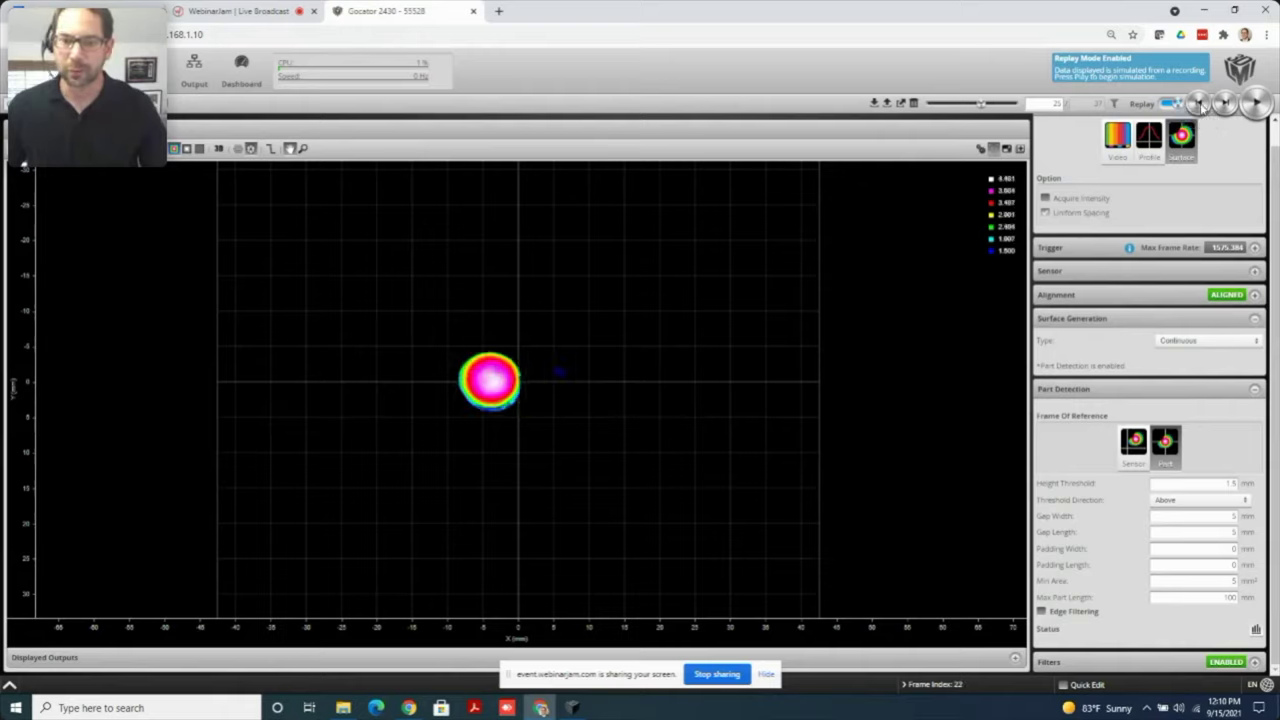
{"action": "left_click", "coordinate": [1199, 105]}
{"action": "left_click", "coordinate": [1199, 105]}
{"action": "left_click", "coordinate": [1199, 105]}
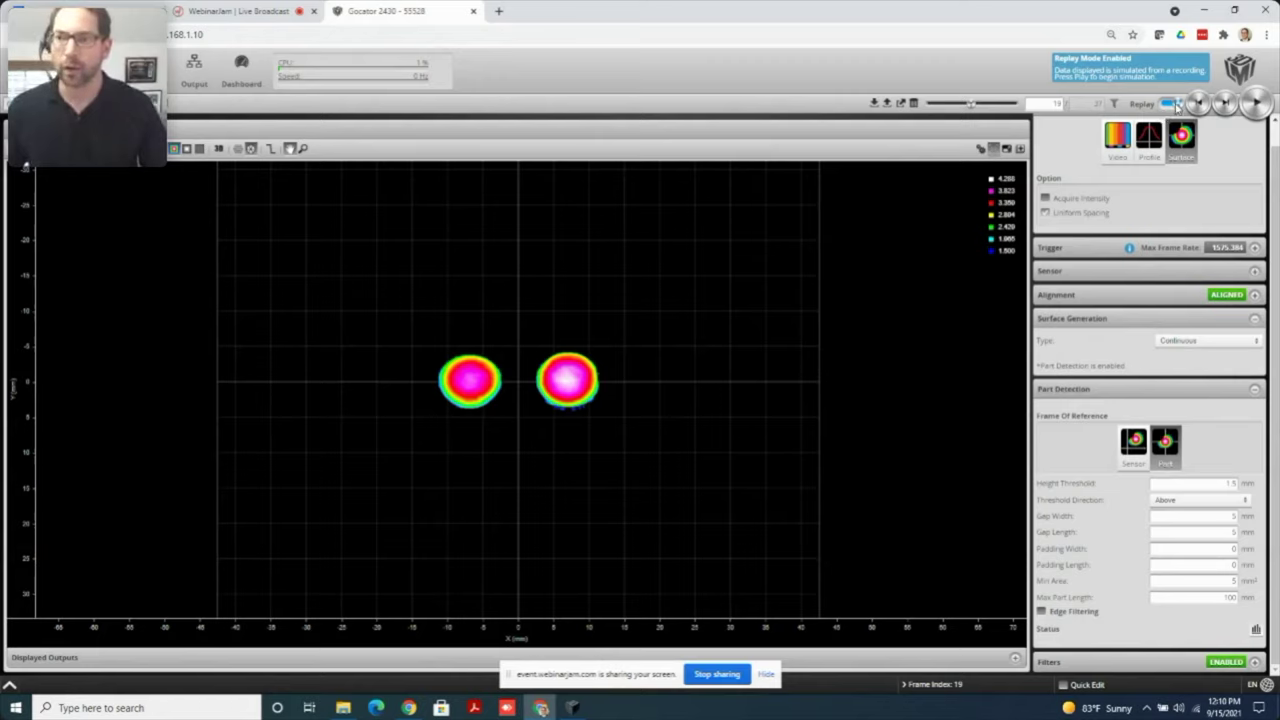
Turn Replay off and start the sensor scanning live
{"action": "left_click", "coordinate": [1172, 104]}
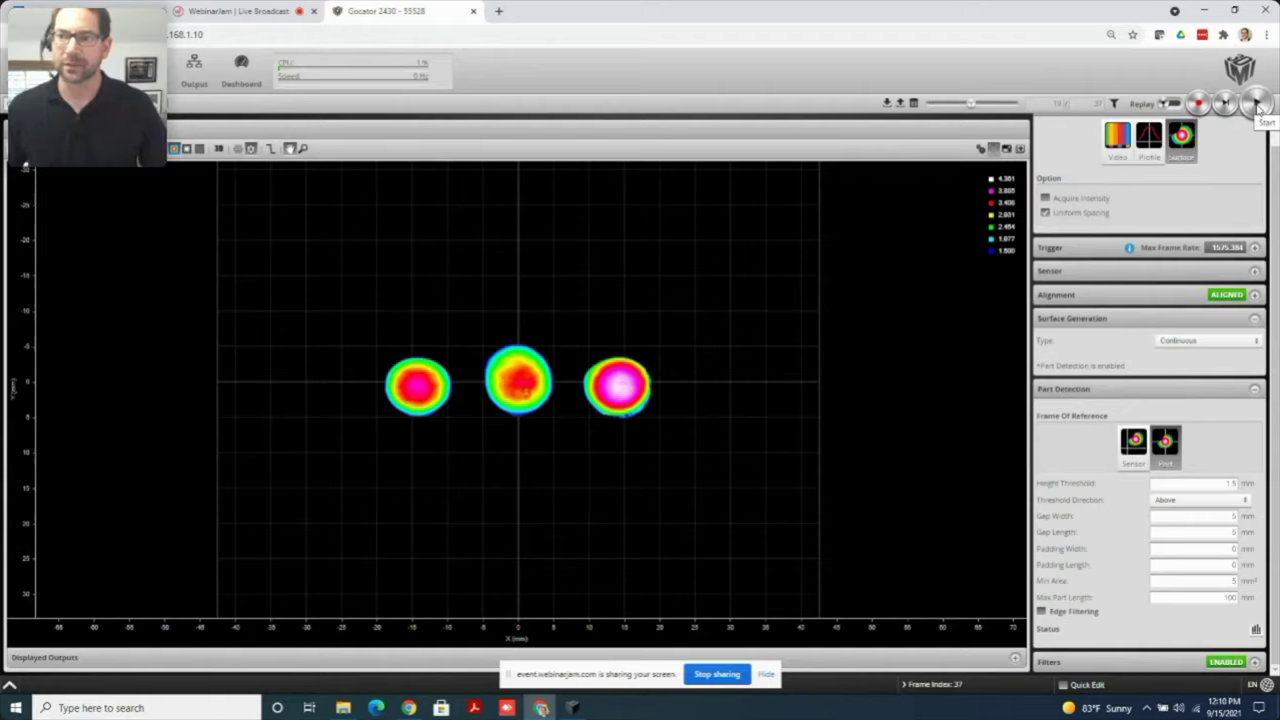
{"action": "left_click", "coordinate": [1257, 106]}
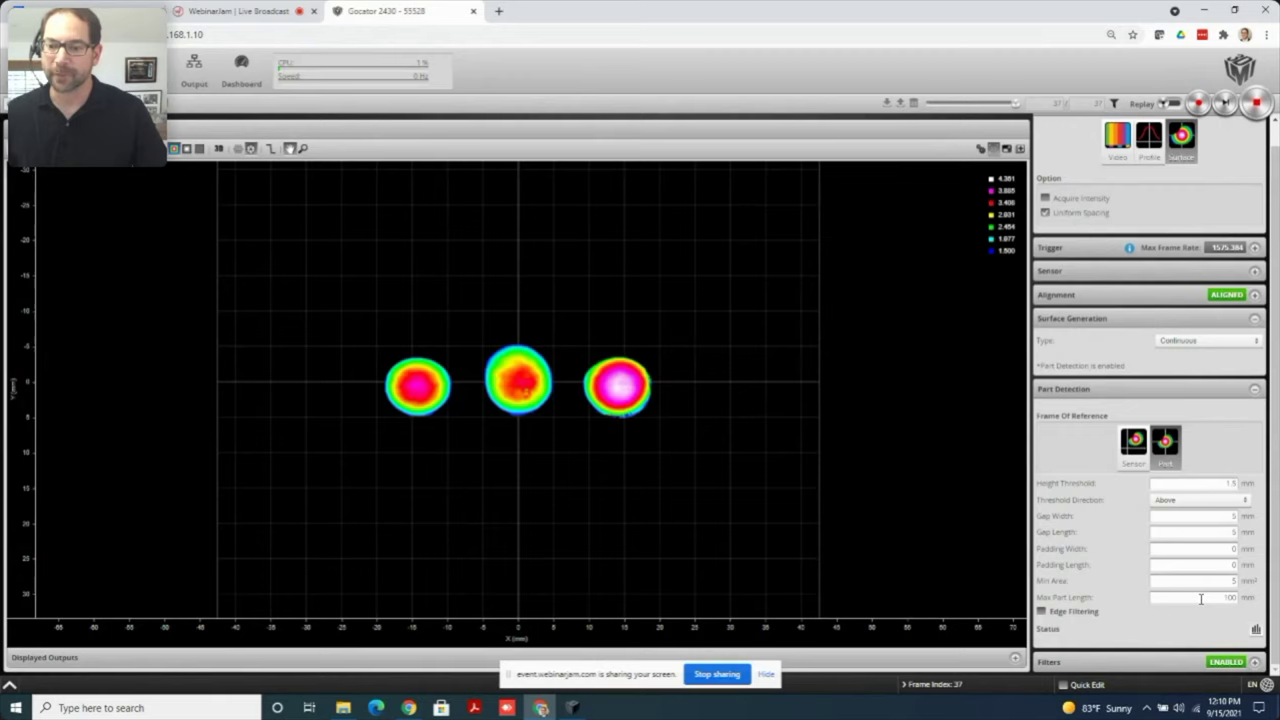
{"action": "mouse_move", "coordinate": [570, 710]}
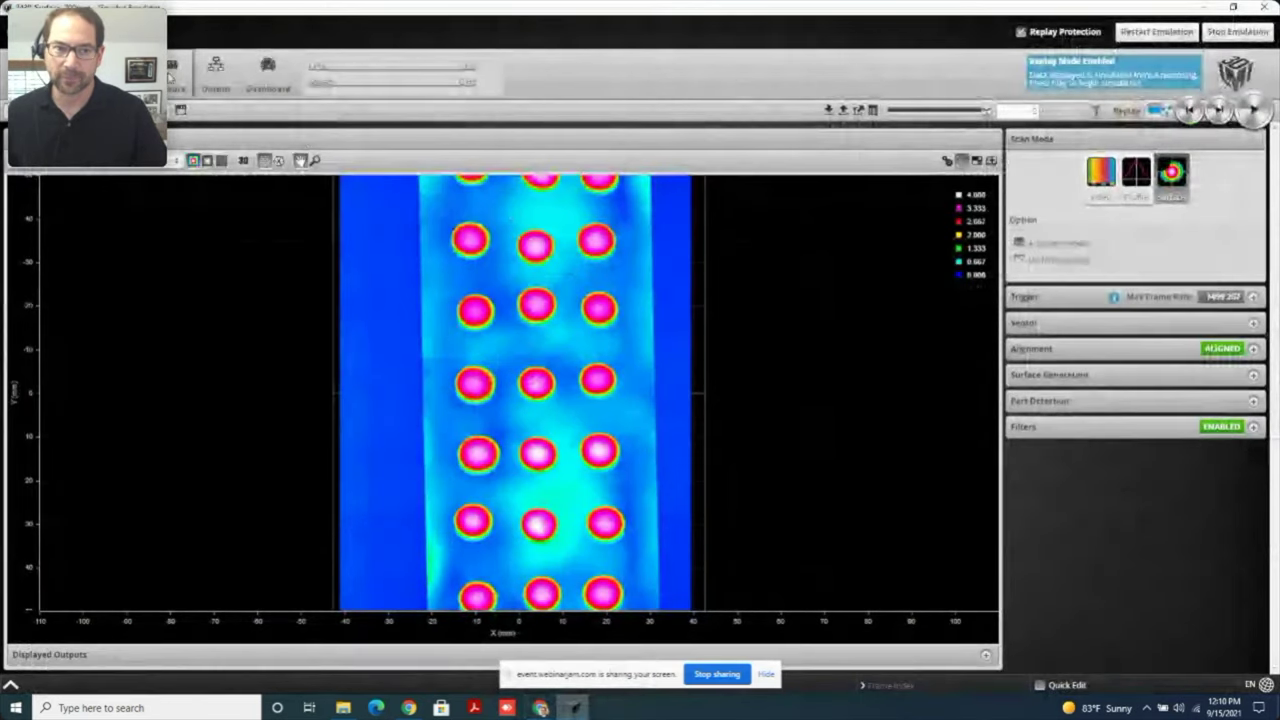
Measure one candy dot with Surface Bounding Box: Length 8.184 mm, Width 14.112 mm
{"action": "left_click", "coordinate": [170, 78]}
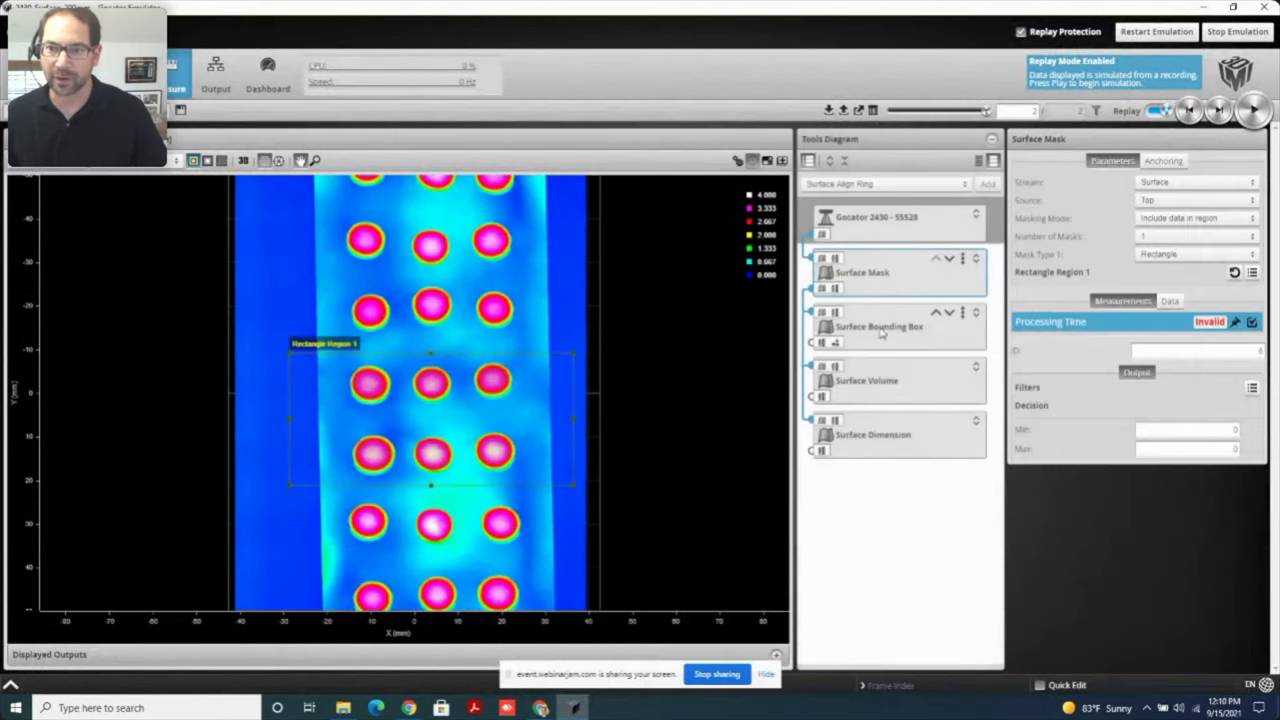
{"action": "left_click", "coordinate": [880, 335]}
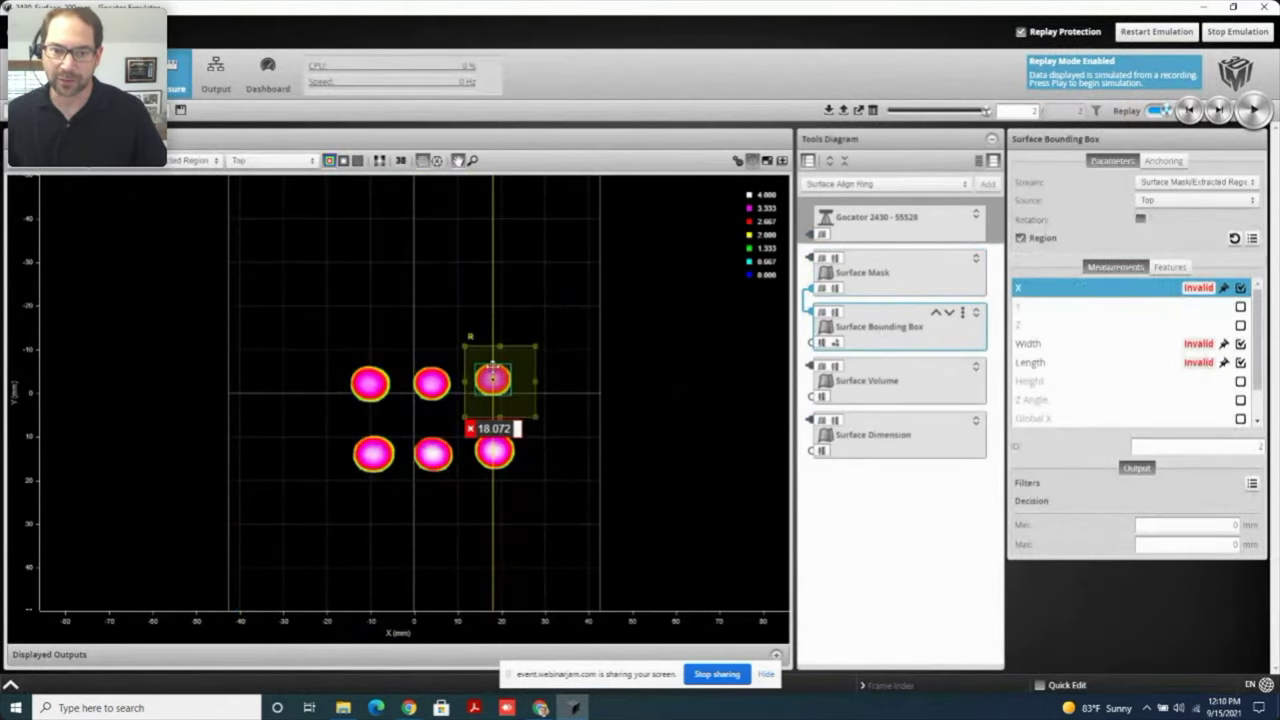
{"action": "left_click", "coordinate": [1051, 368]}
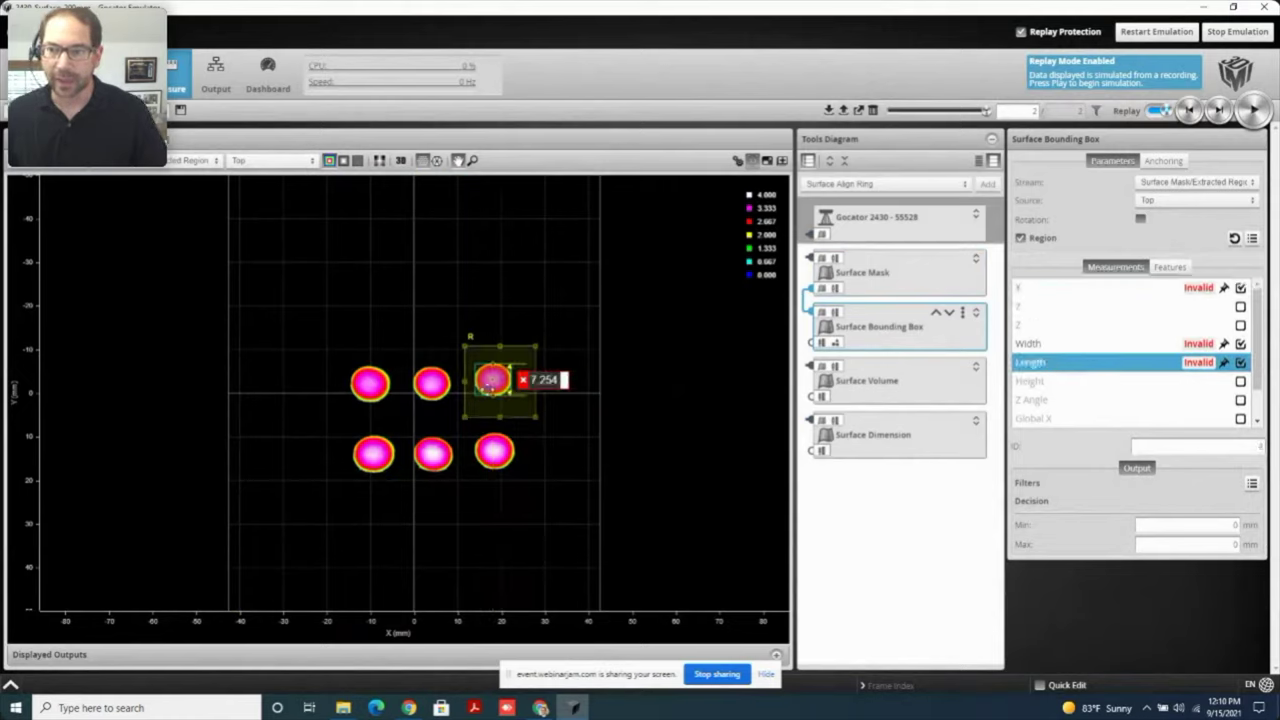
{"action": "left_click_drag", "start_coordinate": [491, 385], "coordinate": [374, 457]}
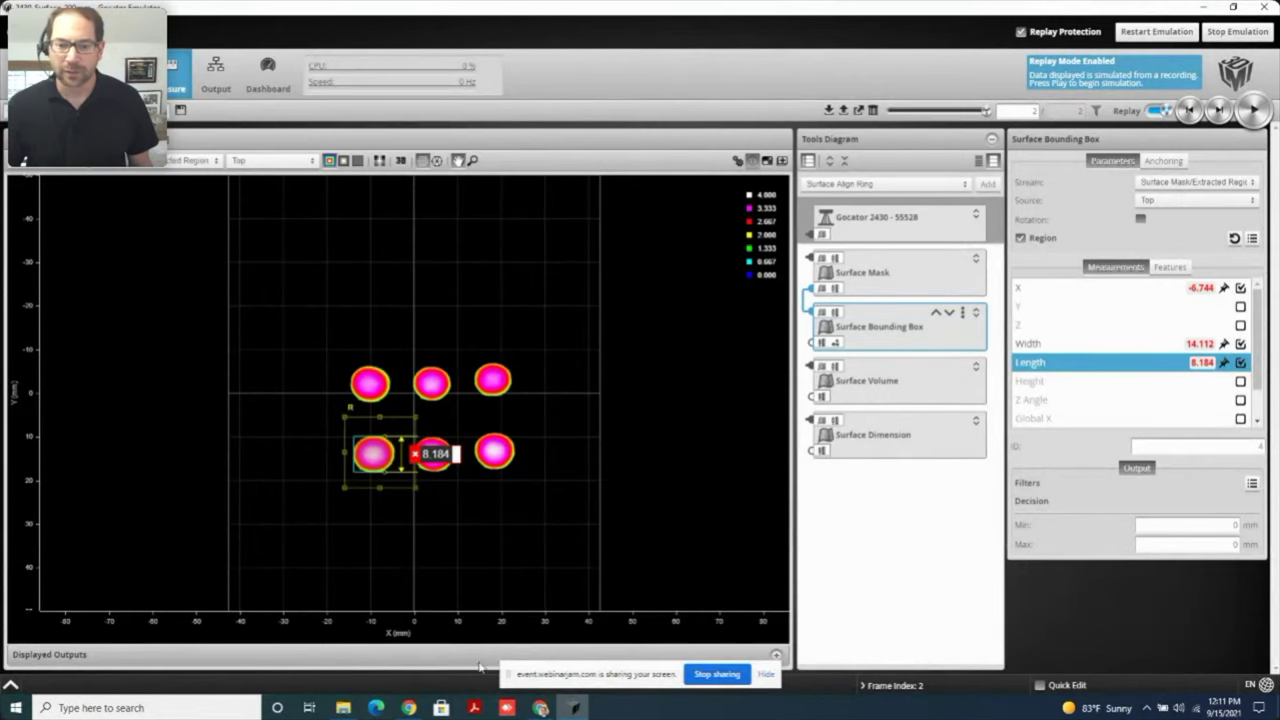
Change Part Detection's Max Part Length from 100 to 12 mm
{"action": "left_click", "coordinate": [574, 707]}
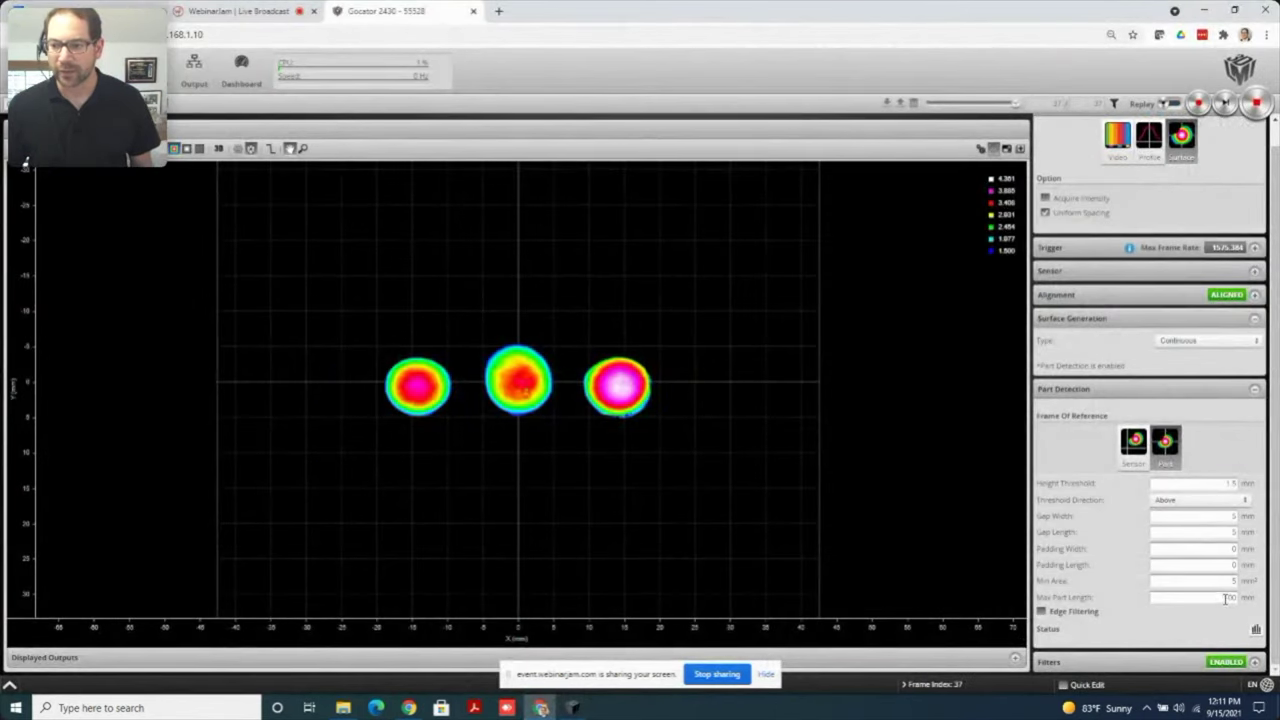
{"action": "left_click_drag", "start_coordinate": [1213, 594], "coordinate": [1254, 596]}
{"action": "type", "text": "12"}
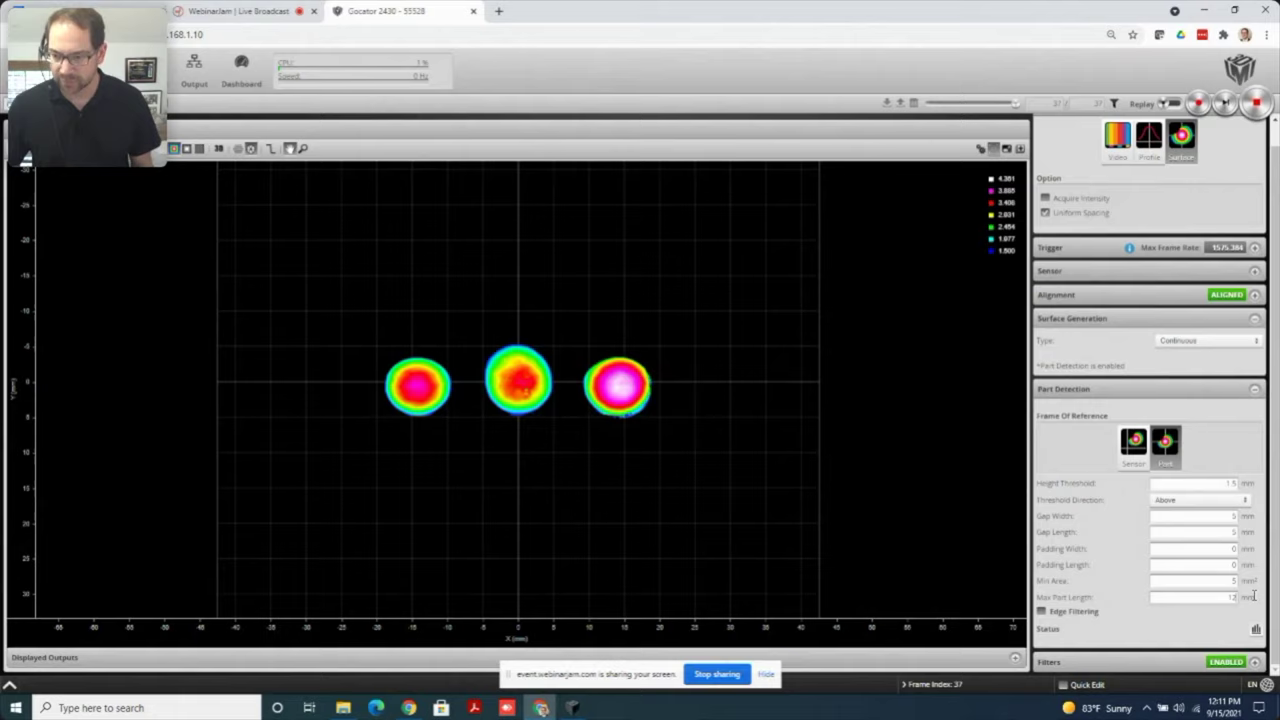
{"action": "key", "text": "Return"}
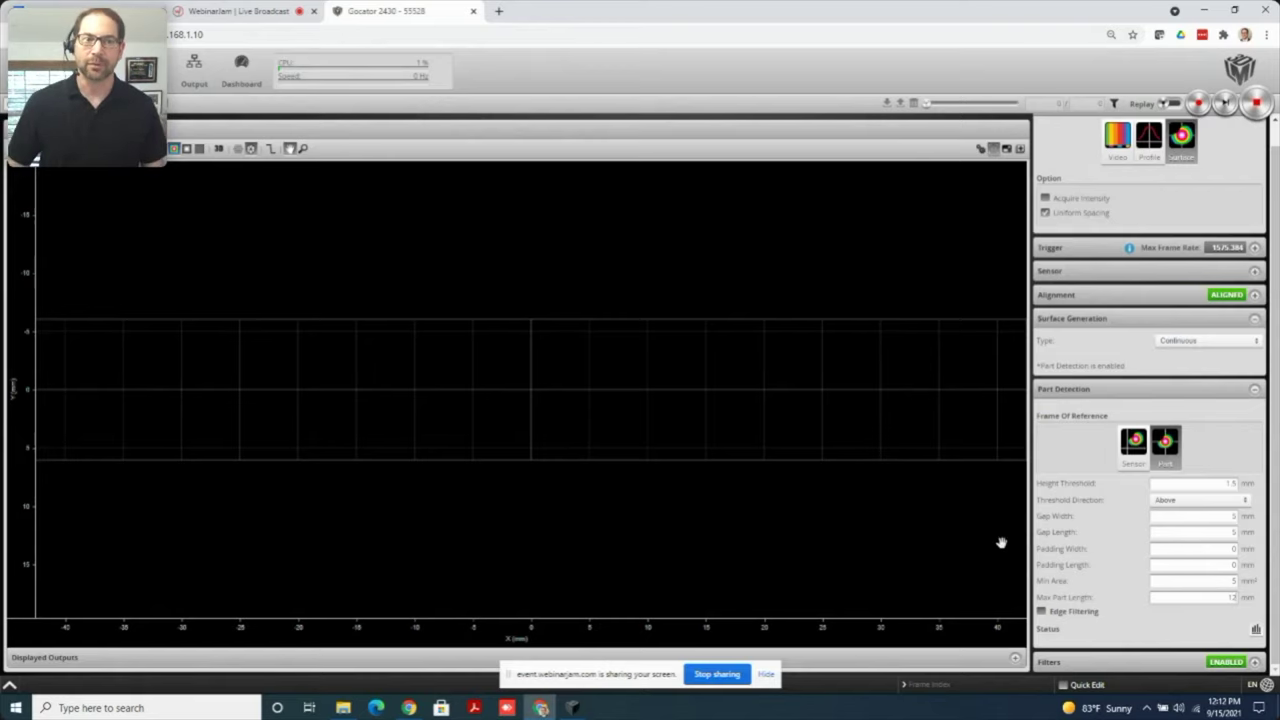
Read the Surface Volume area on two dots in the emulator: 55.081 and 55.501 mm²
{"action": "left_click", "coordinate": [572, 707]}
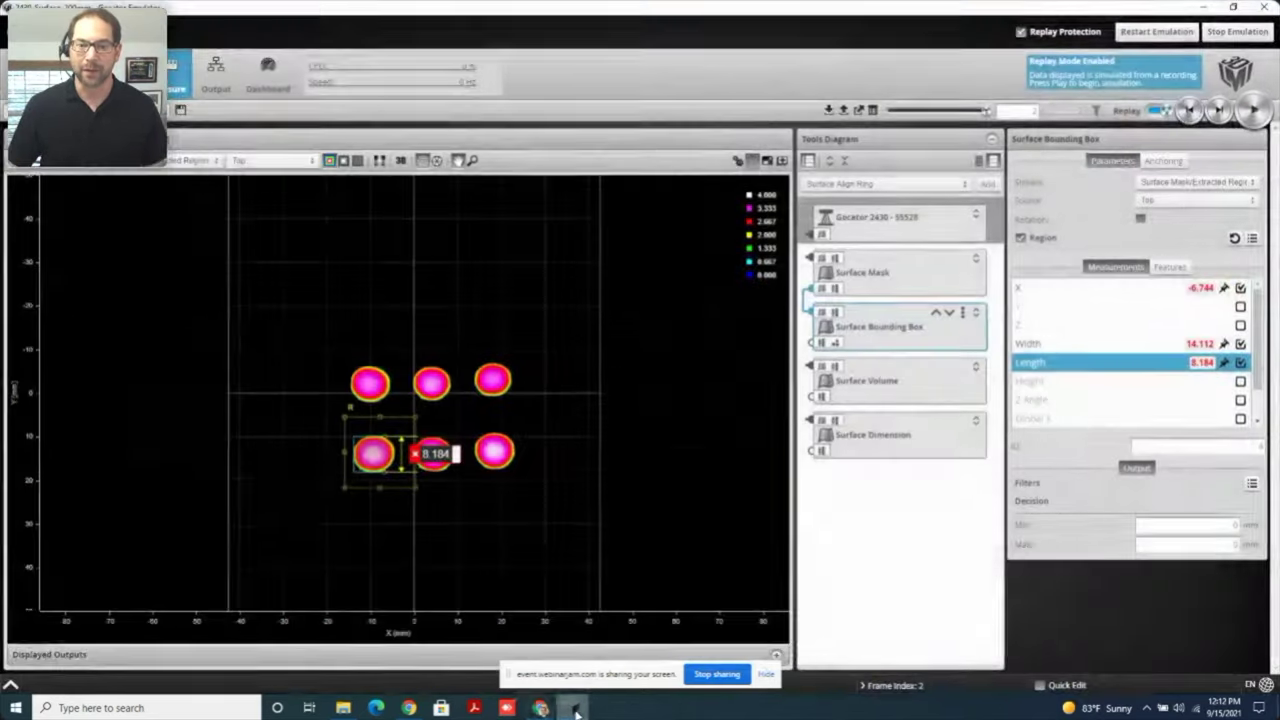
{"action": "left_click", "coordinate": [869, 392]}
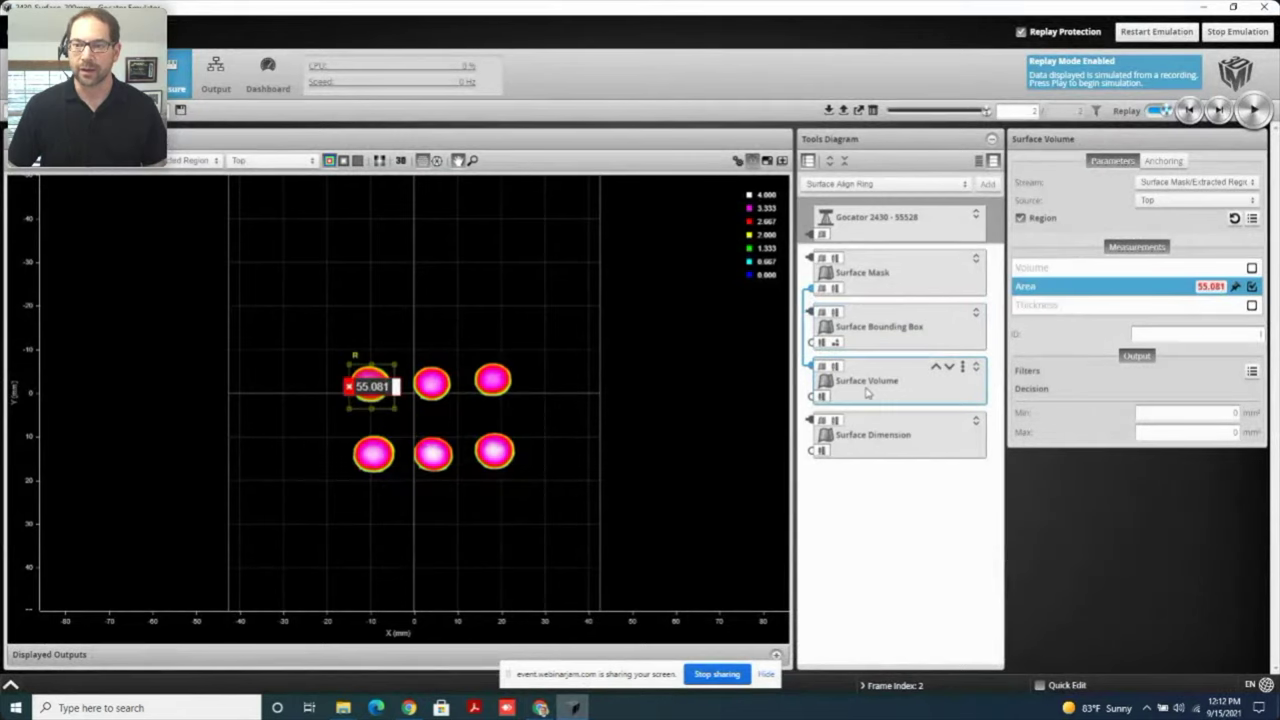
{"action": "left_click_drag", "start_coordinate": [372, 386], "coordinate": [480, 443]}
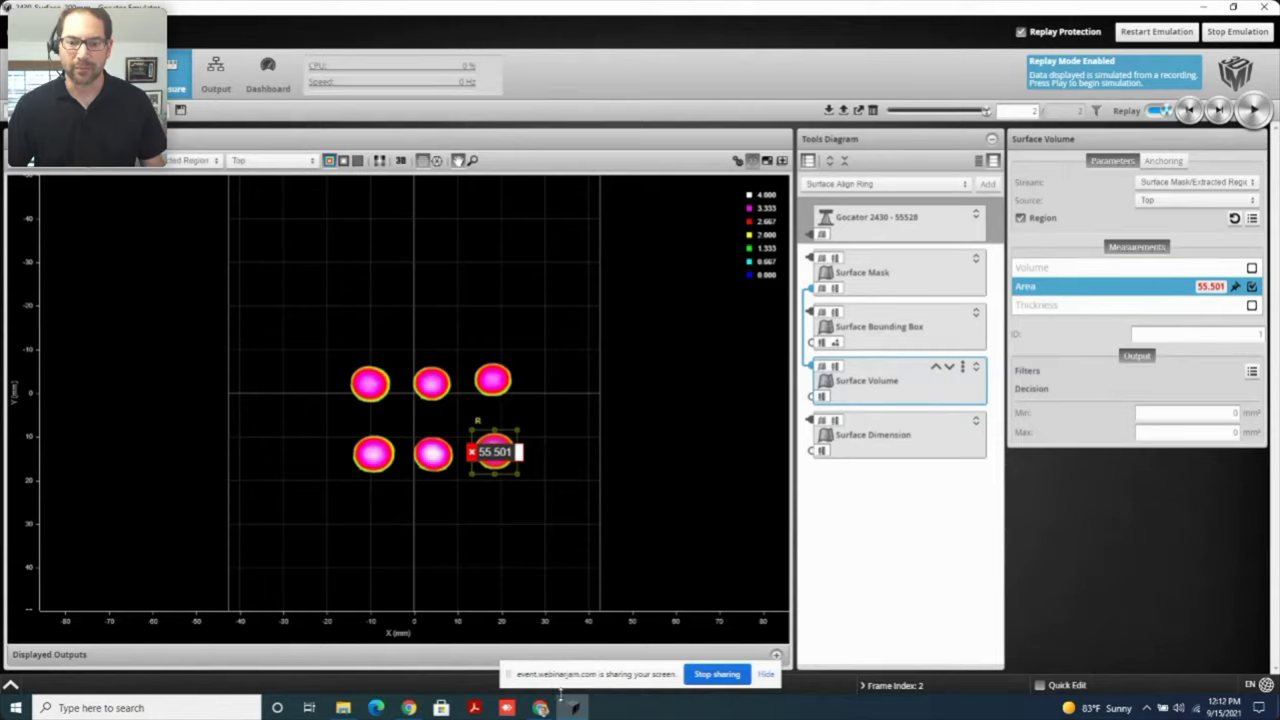
Back in the web interface, set the Part Detection Min Area to 30 mm²
{"action": "mouse_move", "coordinate": [574, 706]}
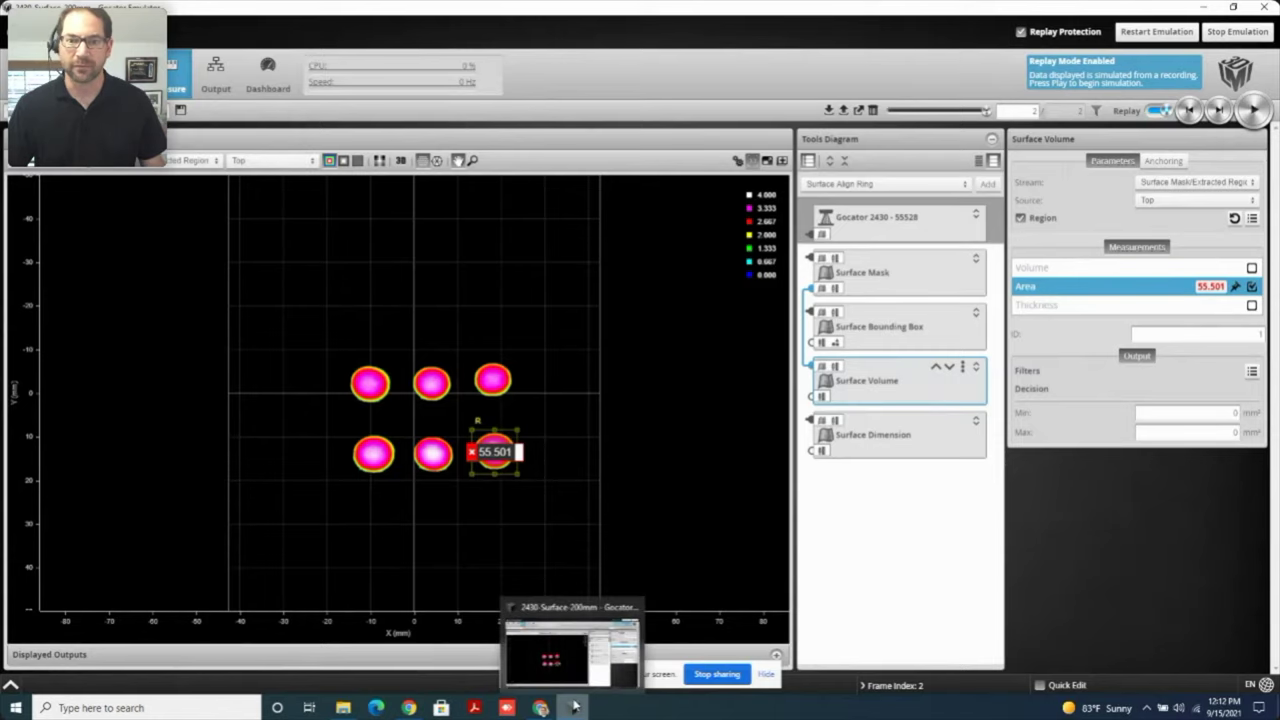
{"action": "left_click", "coordinate": [574, 707]}
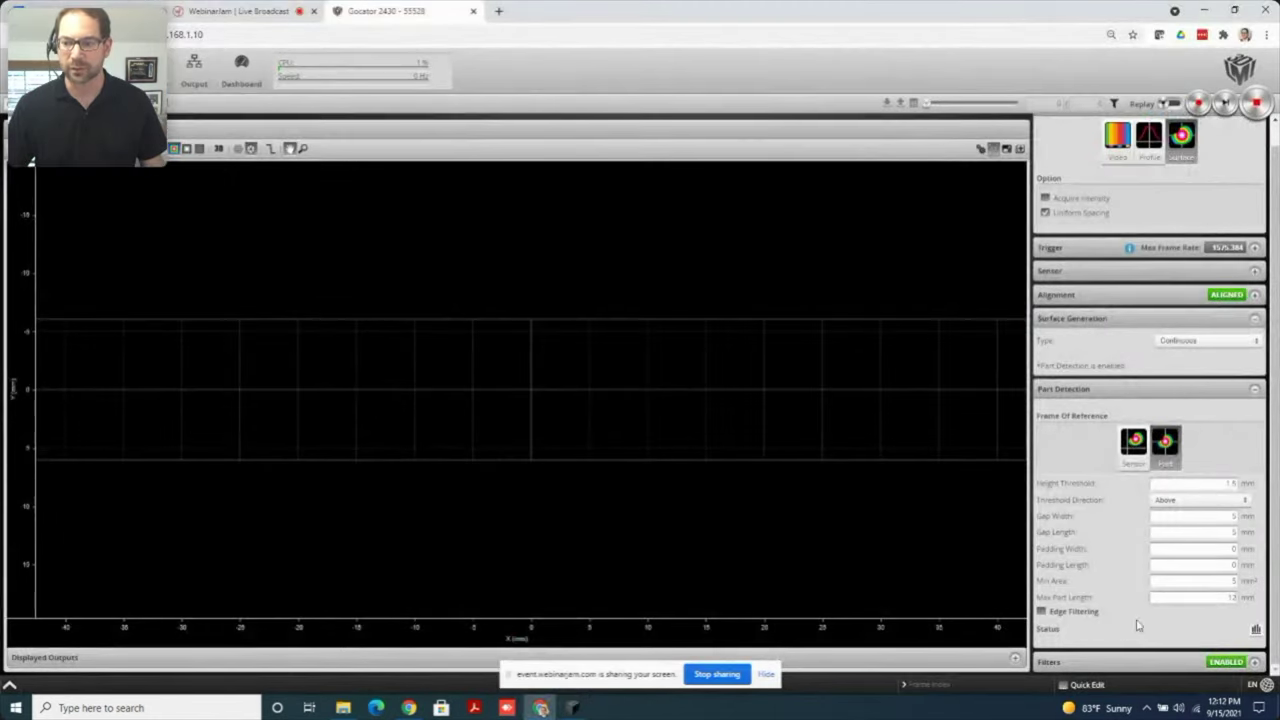
{"action": "double_click", "coordinate": [1222, 580]}
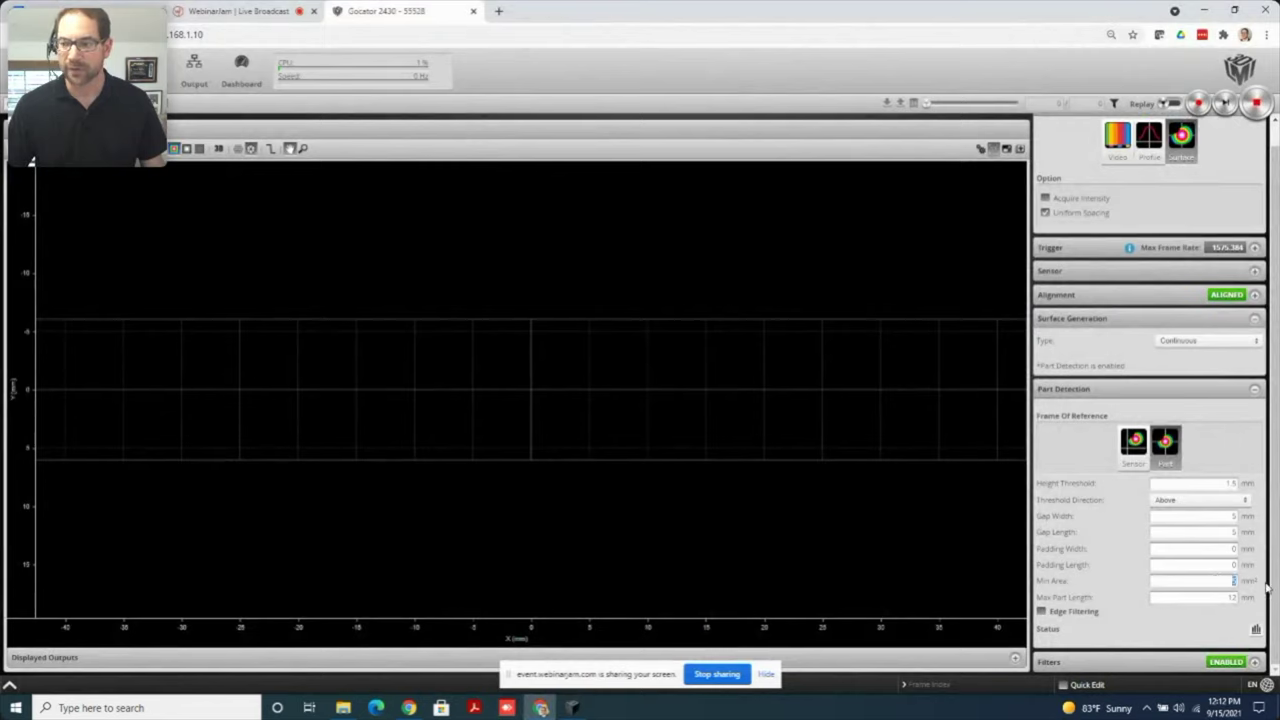
{"action": "key", "text": "Return"}
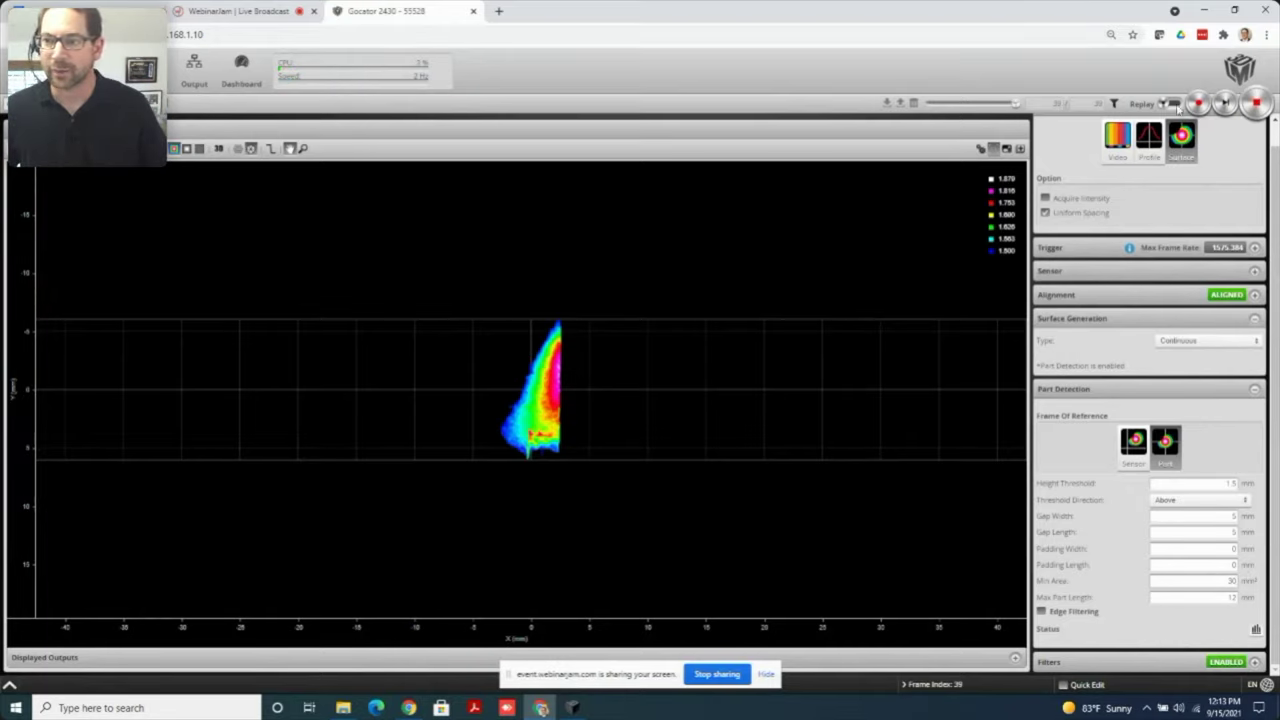
Enable Replay, step back through the recording to frame 22, then forward to frame 23
{"action": "left_click", "coordinate": [1170, 104]}
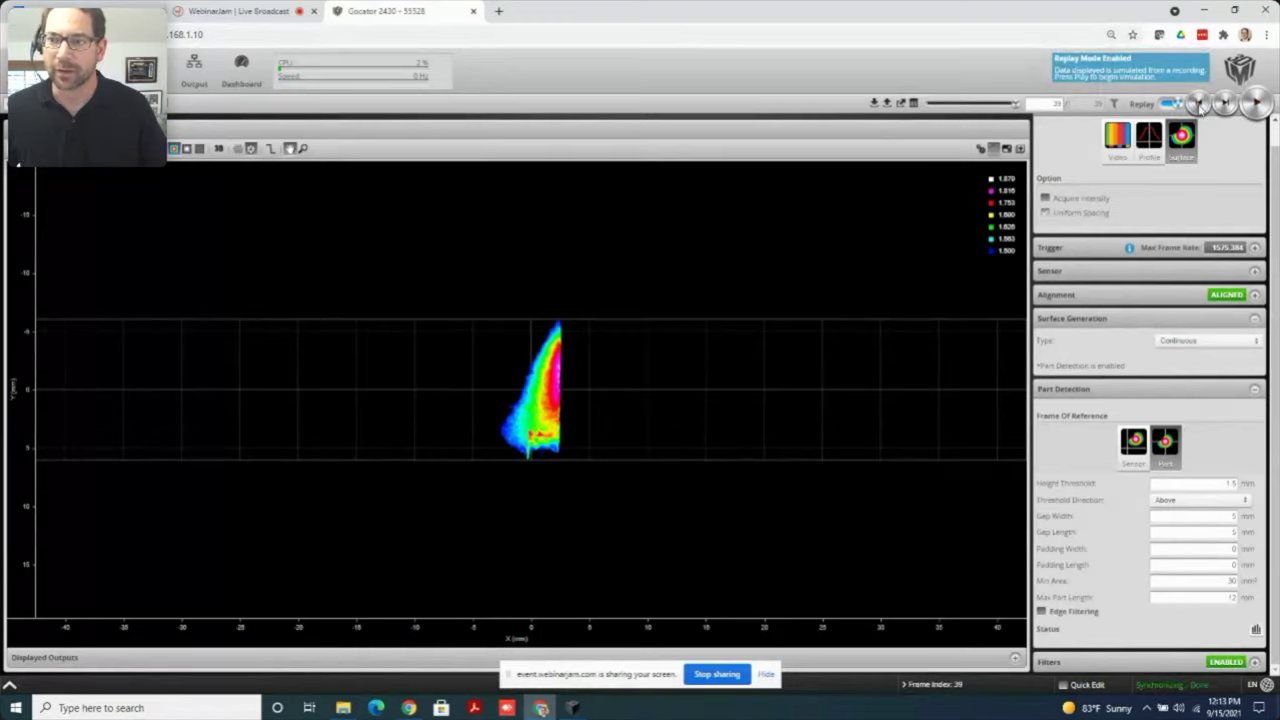
{"action": "left_click", "coordinate": [1198, 105]}
{"action": "left_click", "coordinate": [1199, 106]}
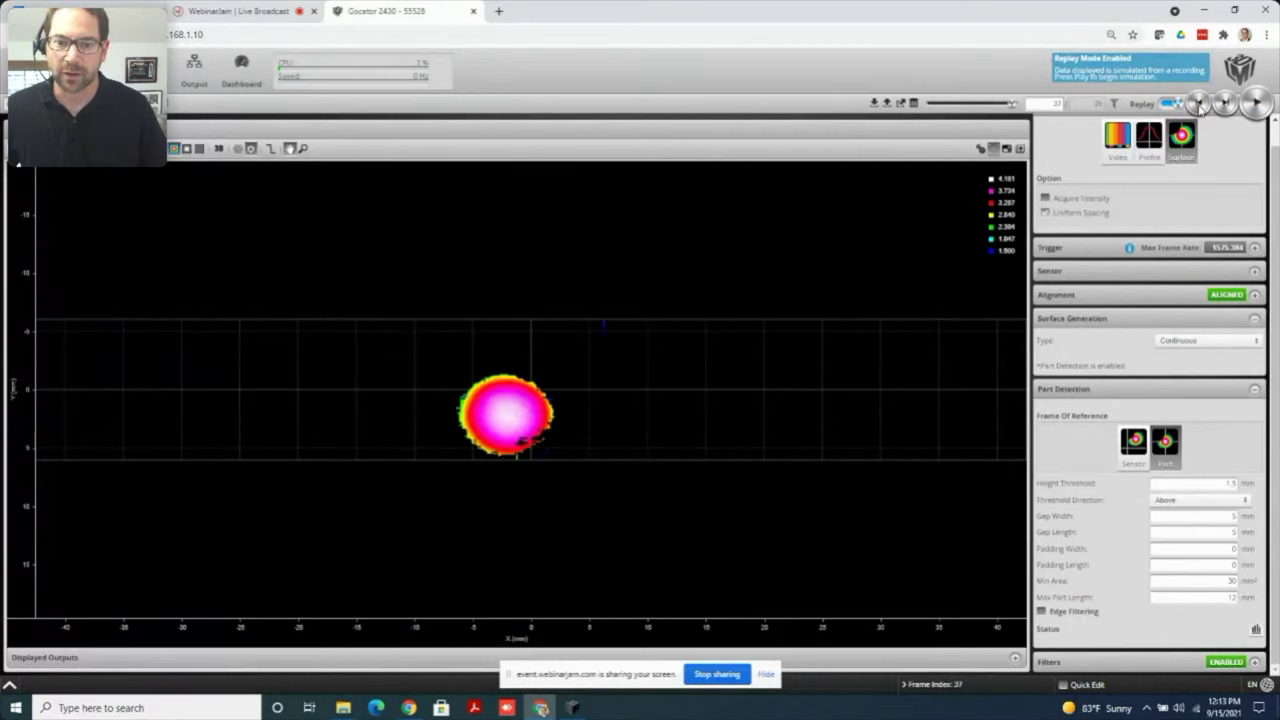
{"action": "left_click", "coordinate": [1198, 105]}
{"action": "left_click", "coordinate": [1198, 105]}
{"action": "left_click", "coordinate": [1198, 105]}
{"action": "left_click", "coordinate": [1198, 105]}
{"action": "left_click", "coordinate": [1198, 105]}
{"action": "left_click", "coordinate": [1198, 105]}
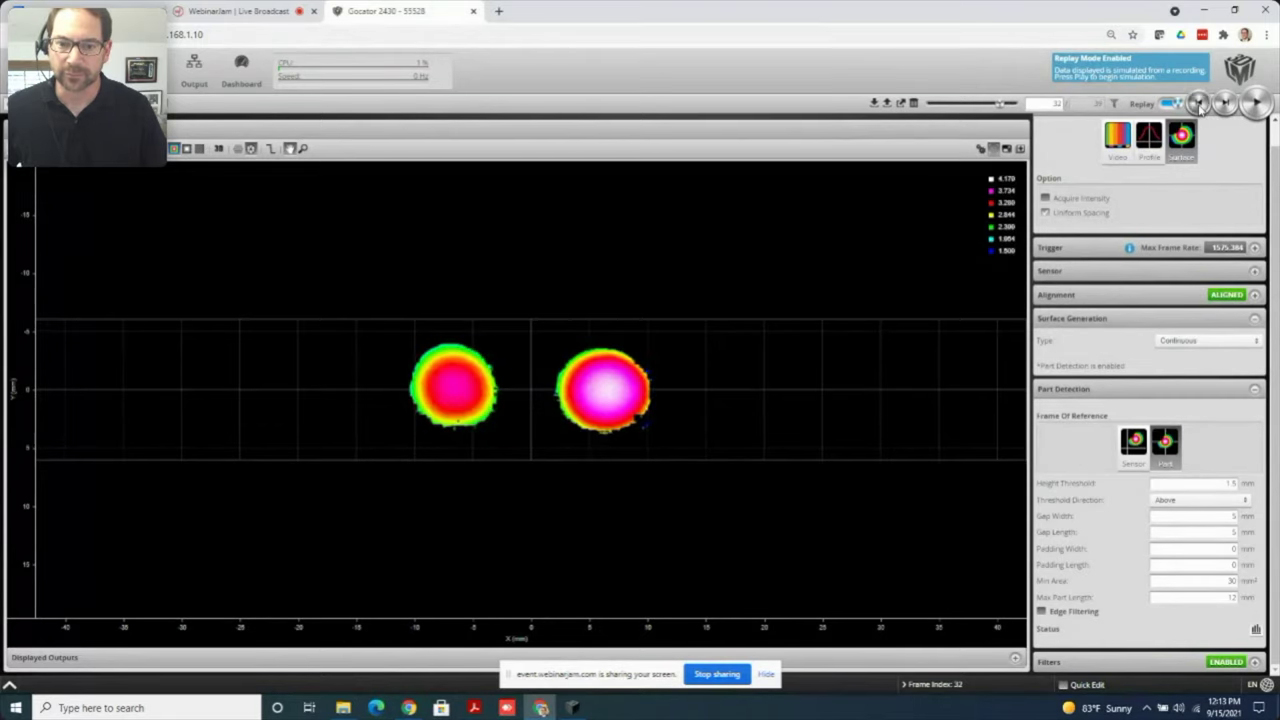
{"action": "left_click", "coordinate": [1198, 105]}
{"action": "left_click", "coordinate": [1198, 105]}
{"action": "left_click", "coordinate": [1198, 105]}
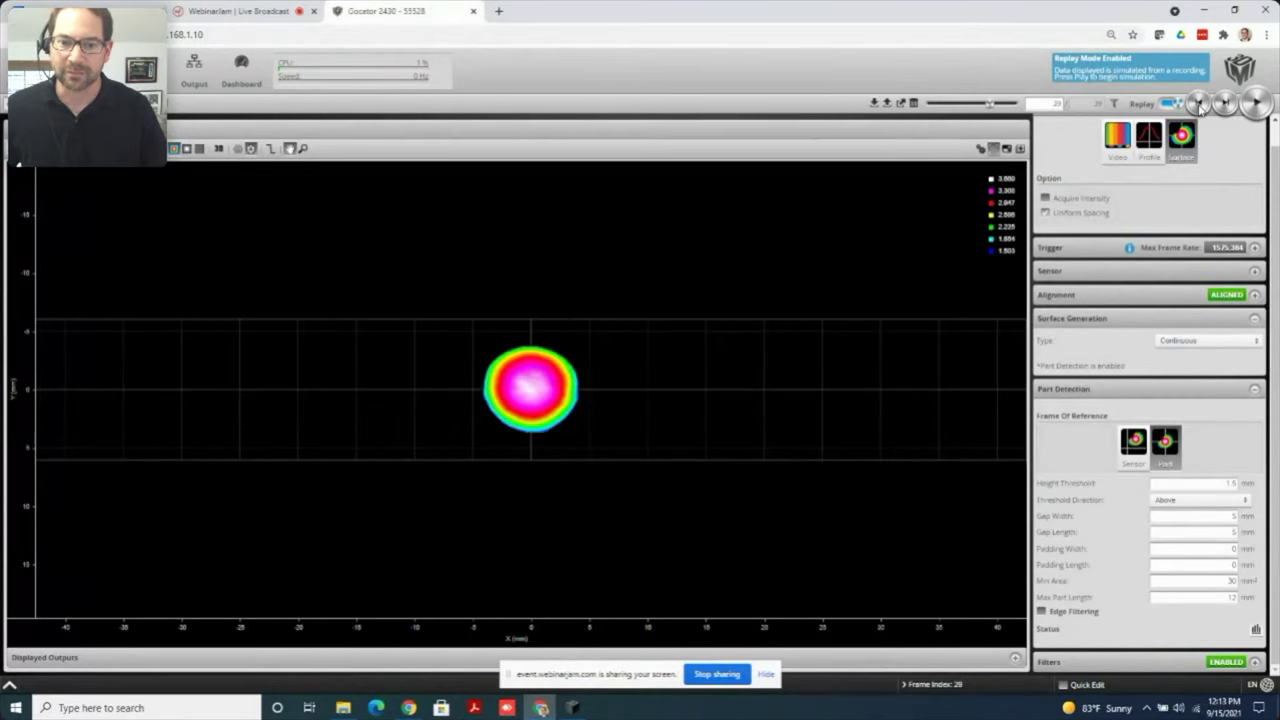
{"action": "left_click", "coordinate": [1198, 105]}
{"action": "left_click", "coordinate": [1198, 105]}
{"action": "left_click", "coordinate": [1198, 105]}
{"action": "left_click", "coordinate": [1198, 105]}
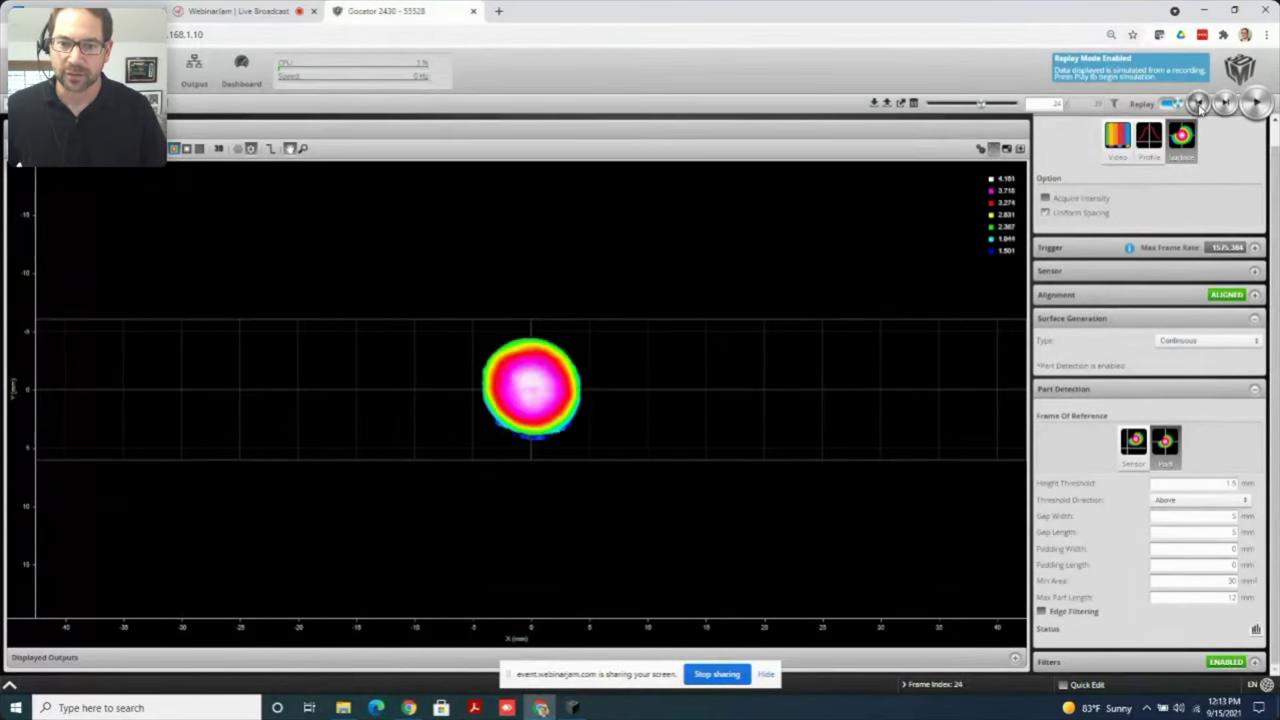
{"action": "left_click", "coordinate": [1198, 105]}
{"action": "left_click", "coordinate": [1198, 105]}
{"action": "left_click", "coordinate": [1225, 104]}
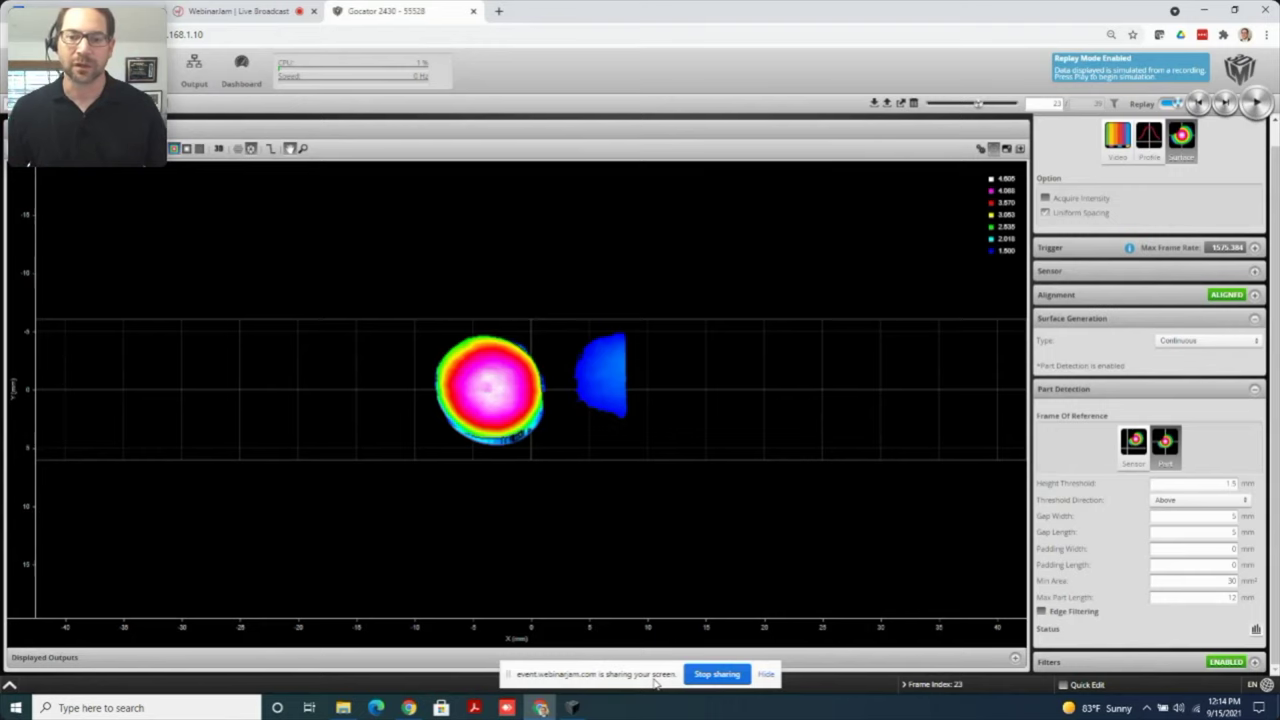
{"action": "left_click", "coordinate": [576, 708]}
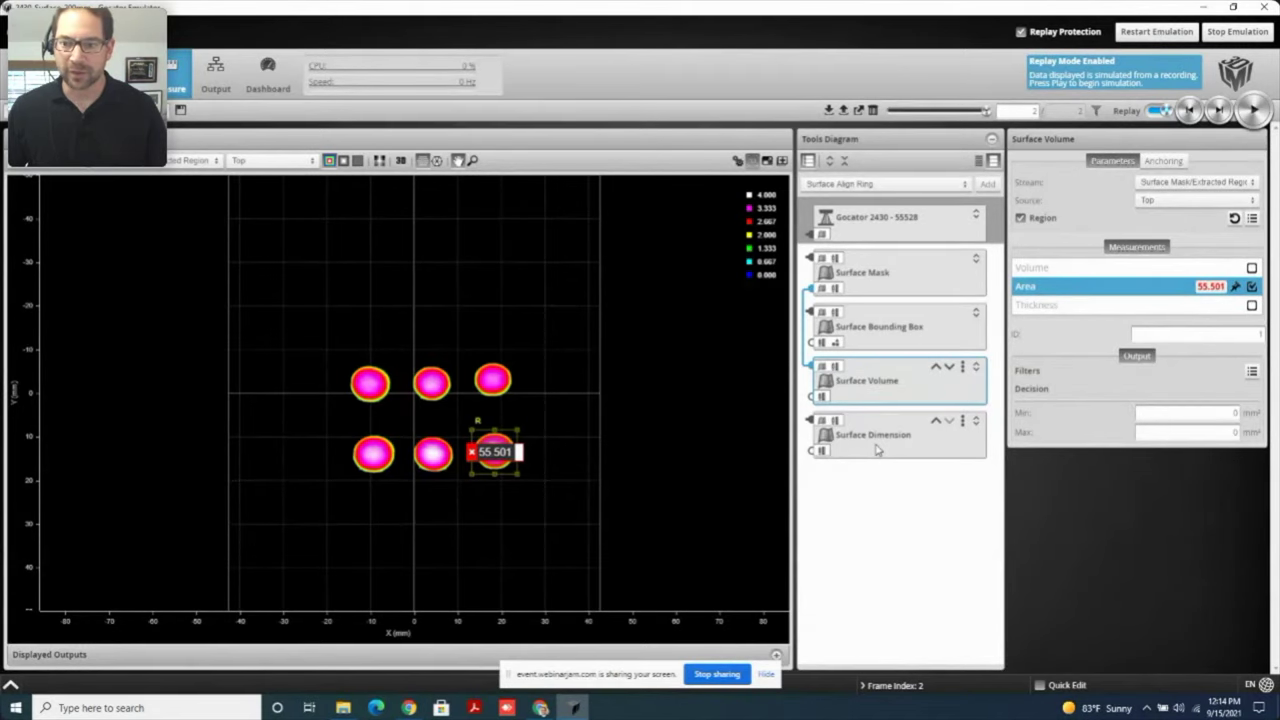
In the Surface Dimension tool, place features F1 and F2 on the upper-left and upper-middle dots
{"action": "left_click", "coordinate": [877, 450]}
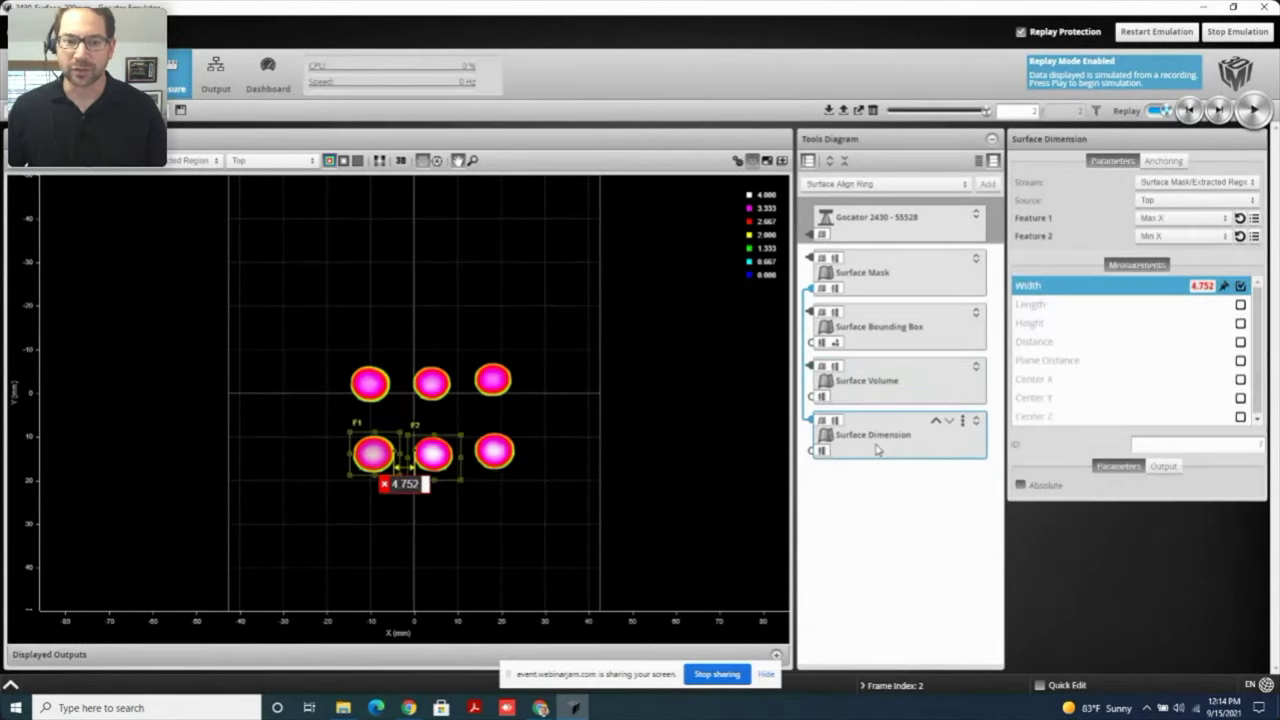
{"action": "scroll", "coordinate": [348, 545], "scroll_direction": "up", "scroll_amount": 2}
{"action": "scroll", "coordinate": [348, 545], "scroll_direction": "up", "scroll_amount": 1}
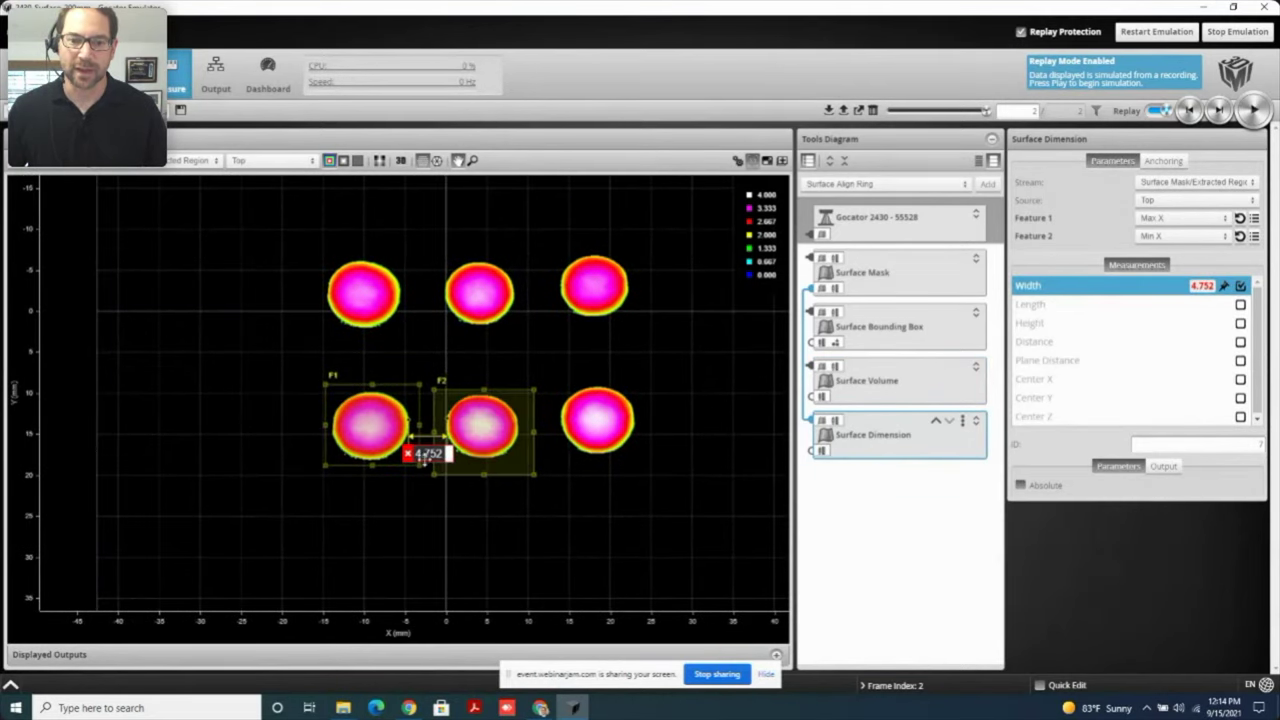
{"action": "left_click_drag", "start_coordinate": [374, 432], "coordinate": [369, 307]}
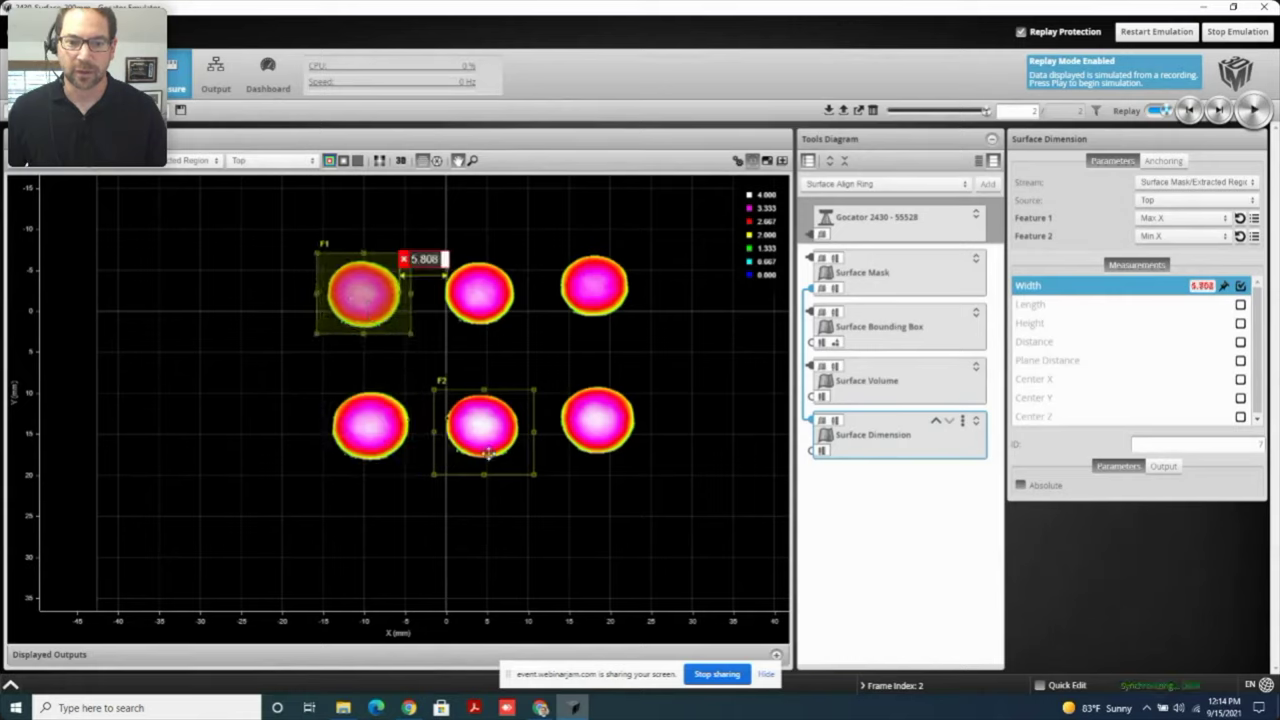
{"action": "left_click_drag", "start_coordinate": [484, 430], "coordinate": [484, 308]}
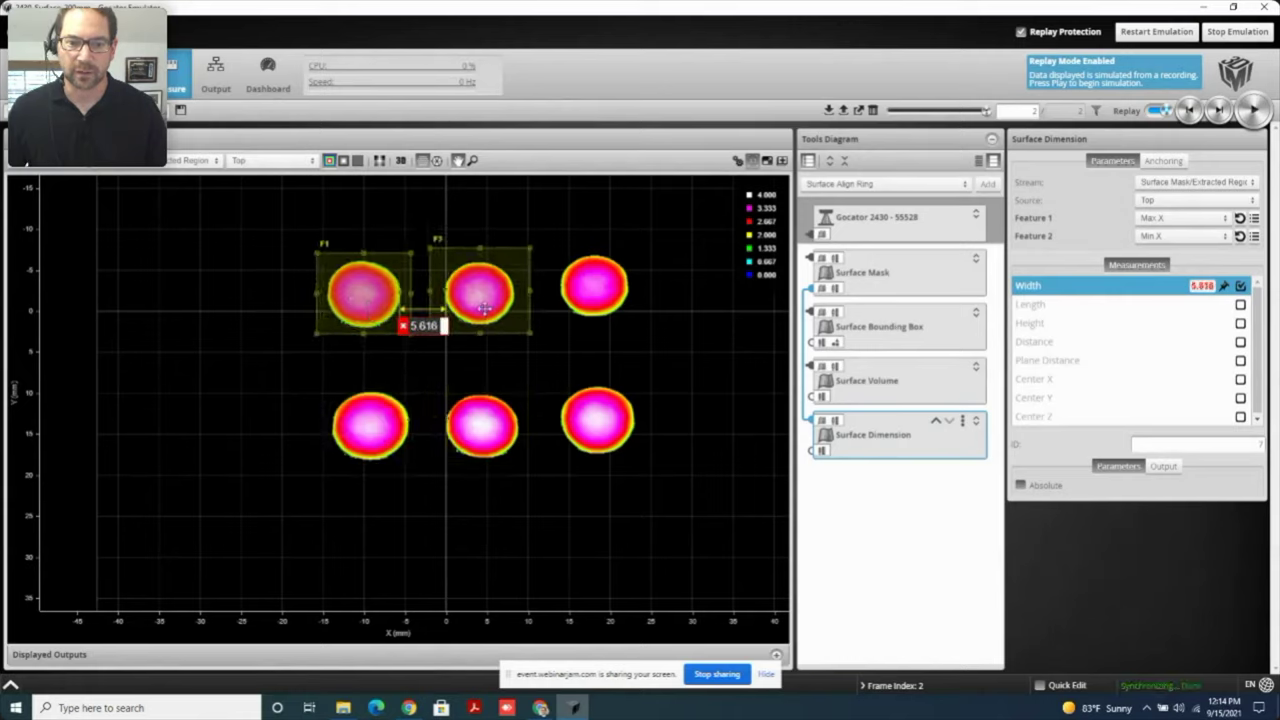
Move F1 and F2 onto the lower-left and lower-middle dots, measuring a 4.752 mm gap
{"action": "left_click_drag", "start_coordinate": [381, 305], "coordinate": [388, 437]}
{"action": "left_click_drag", "start_coordinate": [480, 295], "coordinate": [471, 431]}
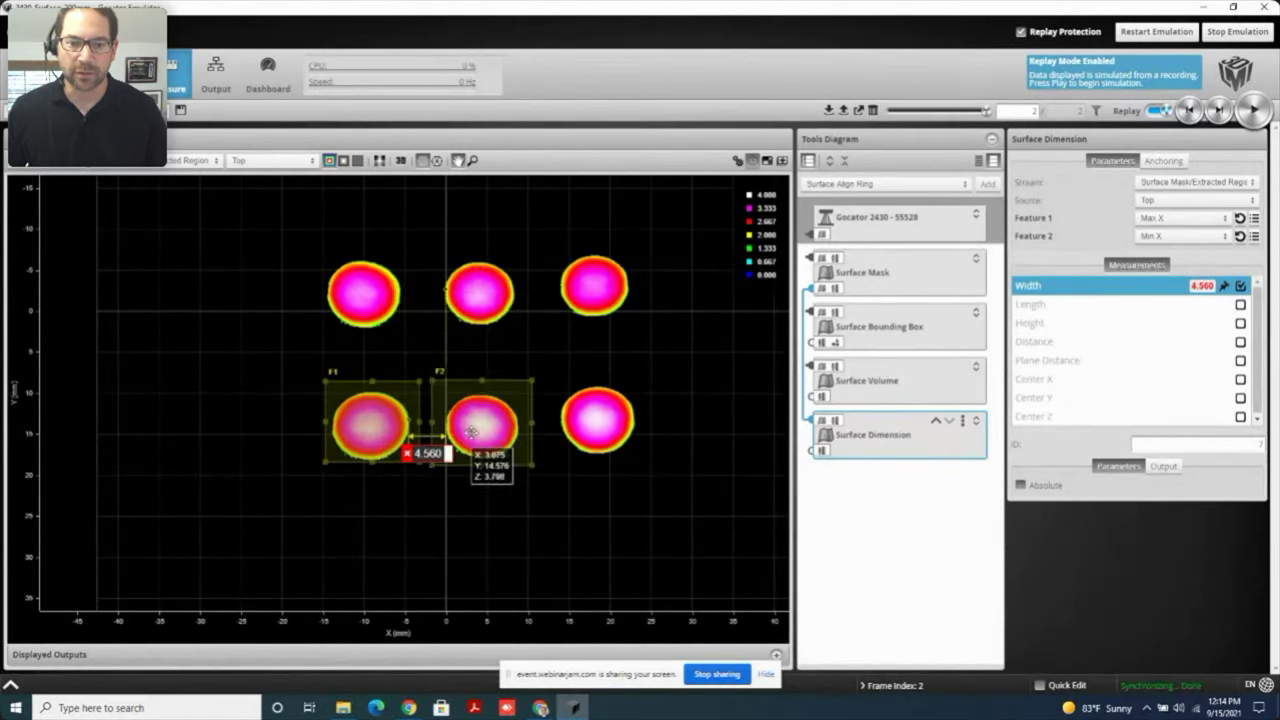
{"action": "left_click", "coordinate": [572, 707]}
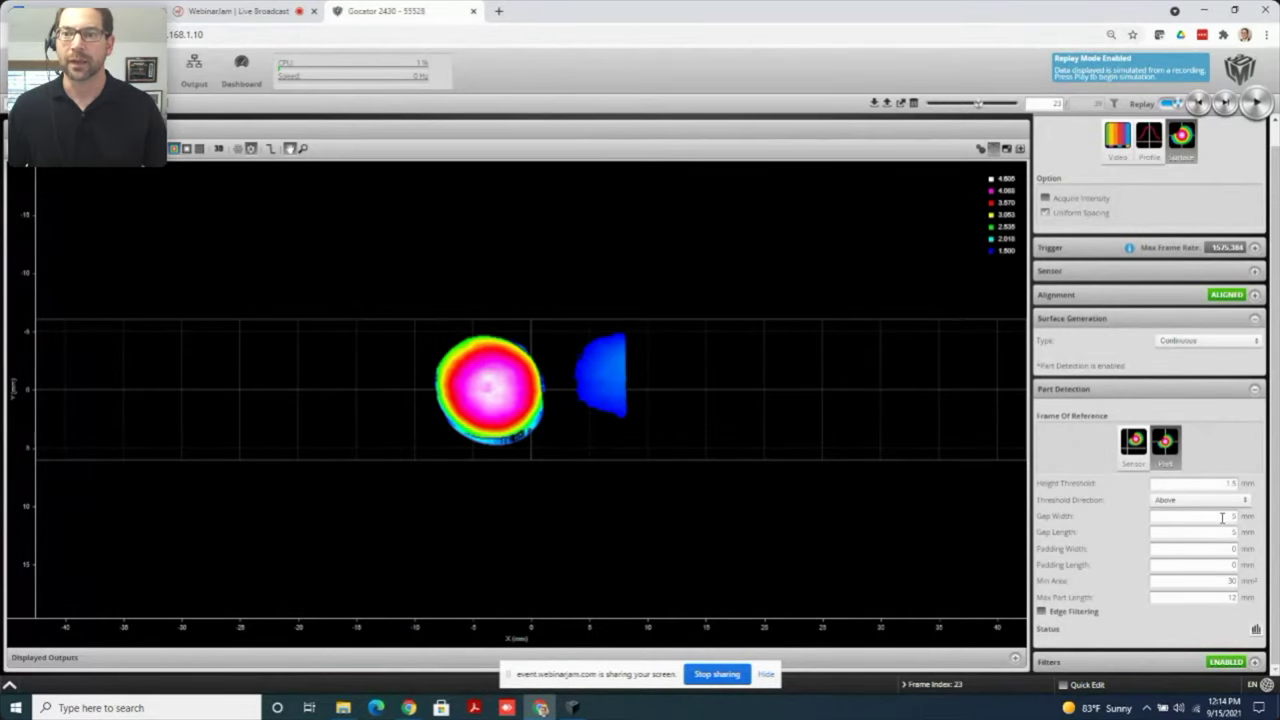
Set Gap Width and Gap Length to 3 mm, then leave Replay and start live scanning
{"action": "double_click", "coordinate": [1222, 517]}
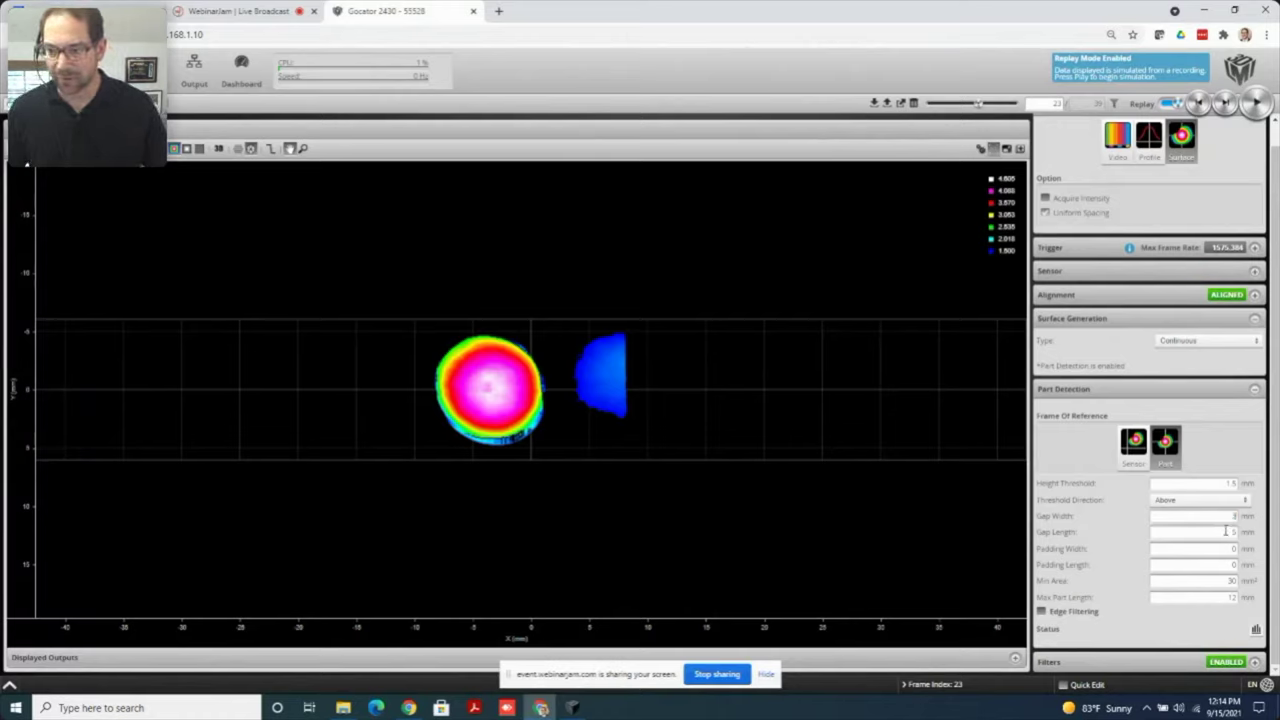
{"action": "double_click", "coordinate": [1232, 532]}
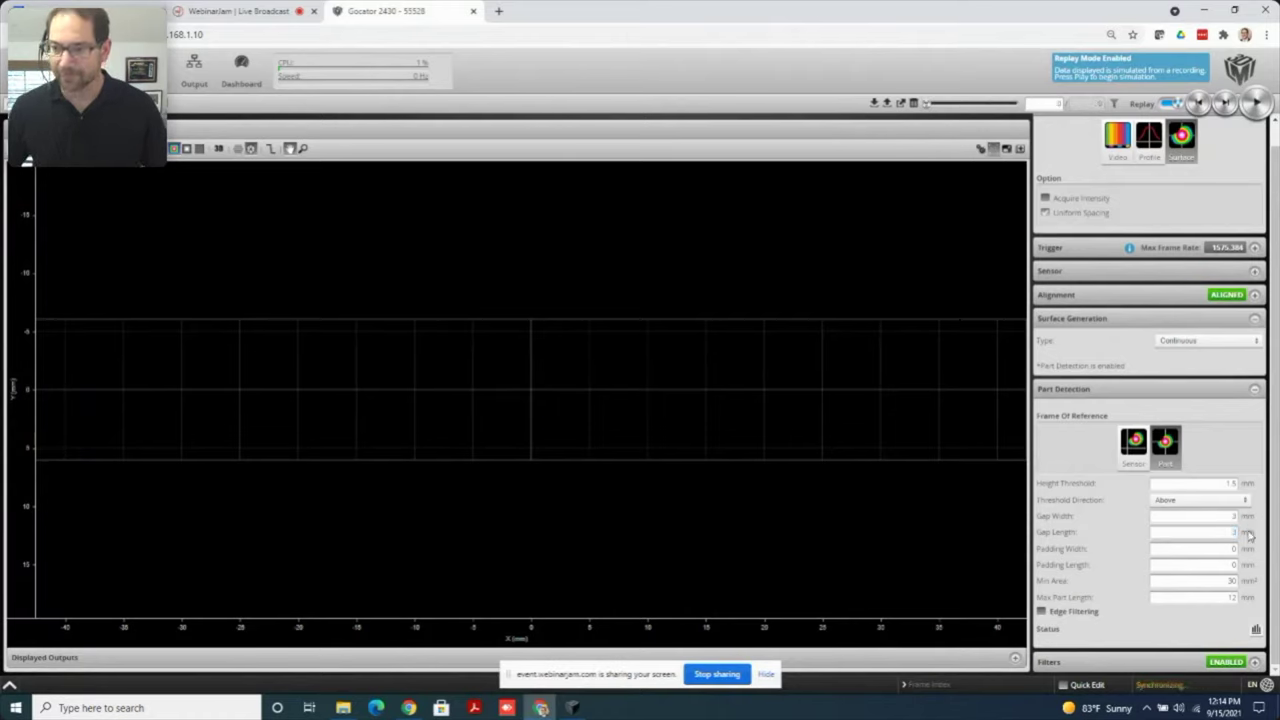
{"action": "left_click", "coordinate": [1170, 103]}
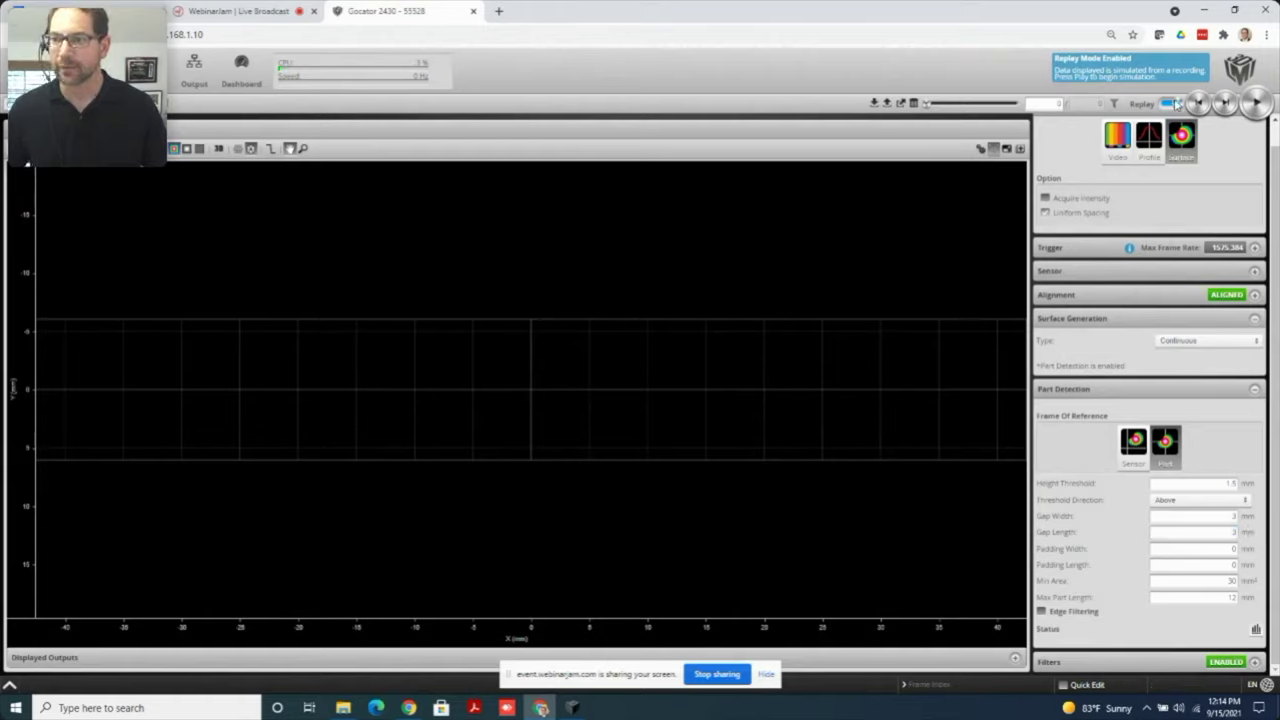
{"action": "left_click", "coordinate": [1256, 104]}
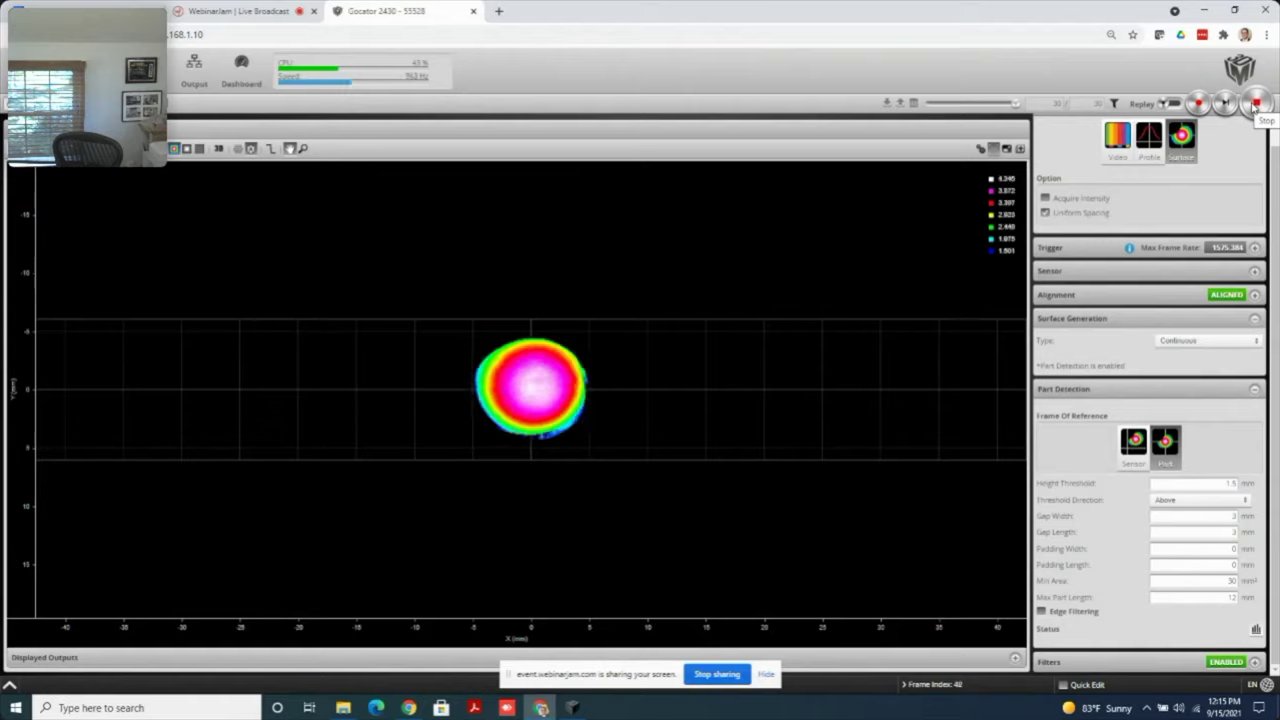
Stop scanning, enable Replay, and step back to frame 35 showing a single candy dot
{"action": "left_click", "coordinate": [1256, 104]}
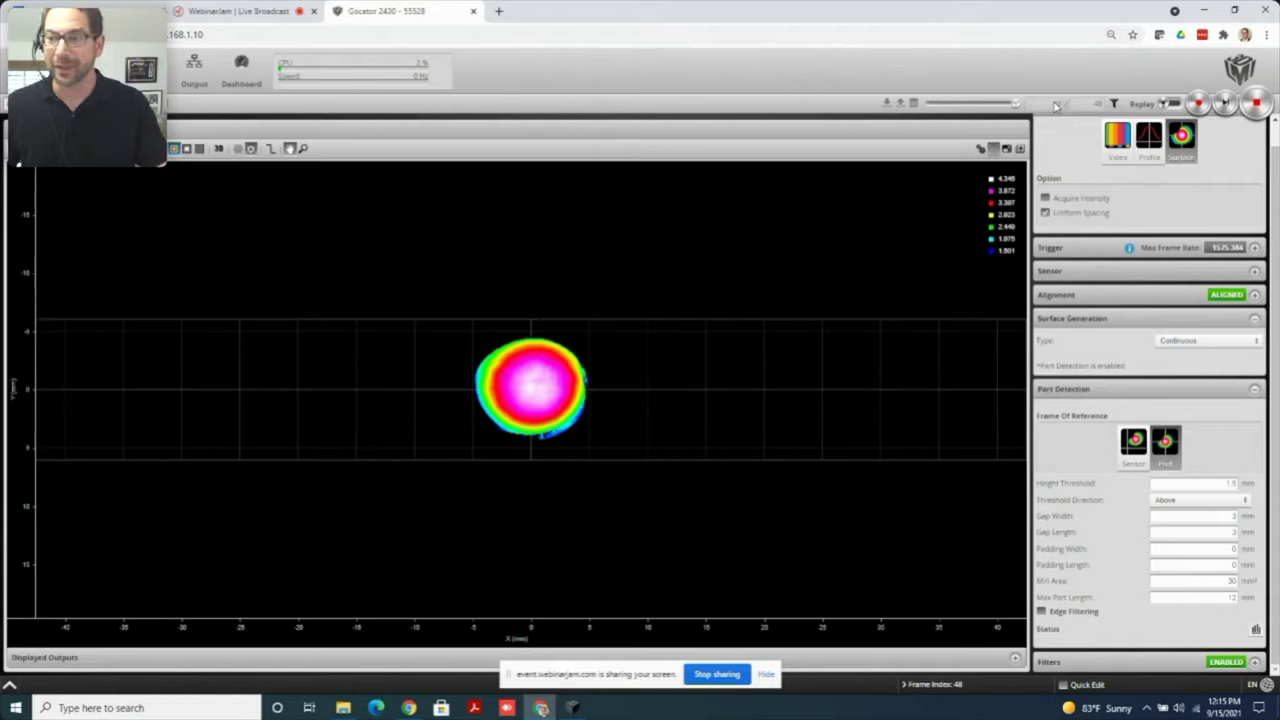
{"action": "left_click", "coordinate": [1170, 104]}
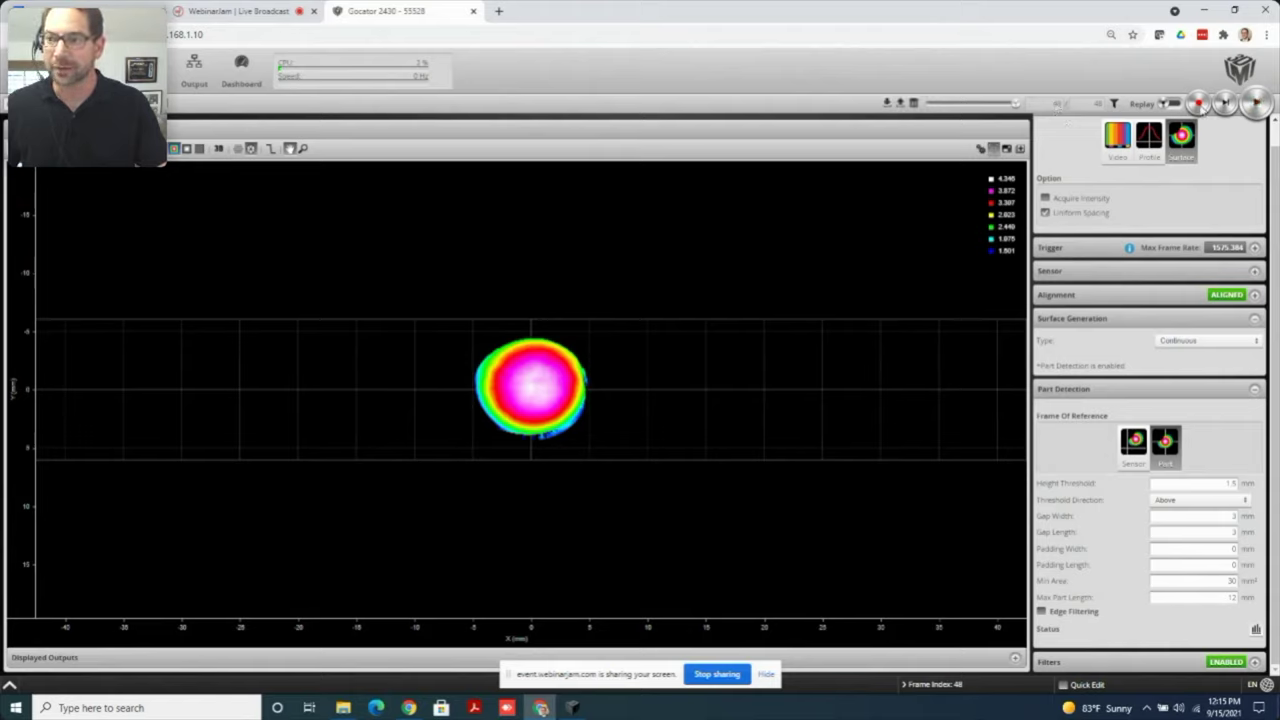
{"action": "left_click", "coordinate": [1199, 104]}
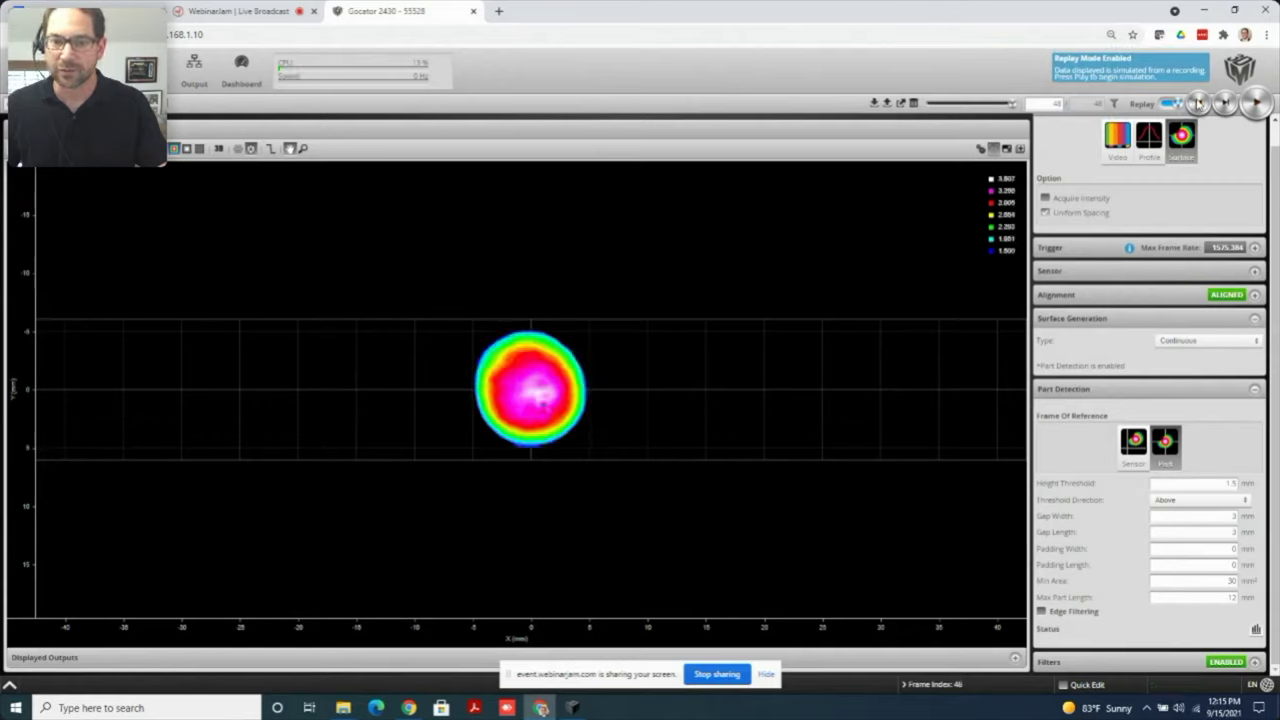
{"action": "left_click", "coordinate": [1199, 104]}
{"action": "left_click", "coordinate": [1199, 104]}
{"action": "left_click", "coordinate": [1199, 104]}
{"action": "left_click", "coordinate": [1199, 104]}
{"action": "left_click", "coordinate": [1199, 104]}
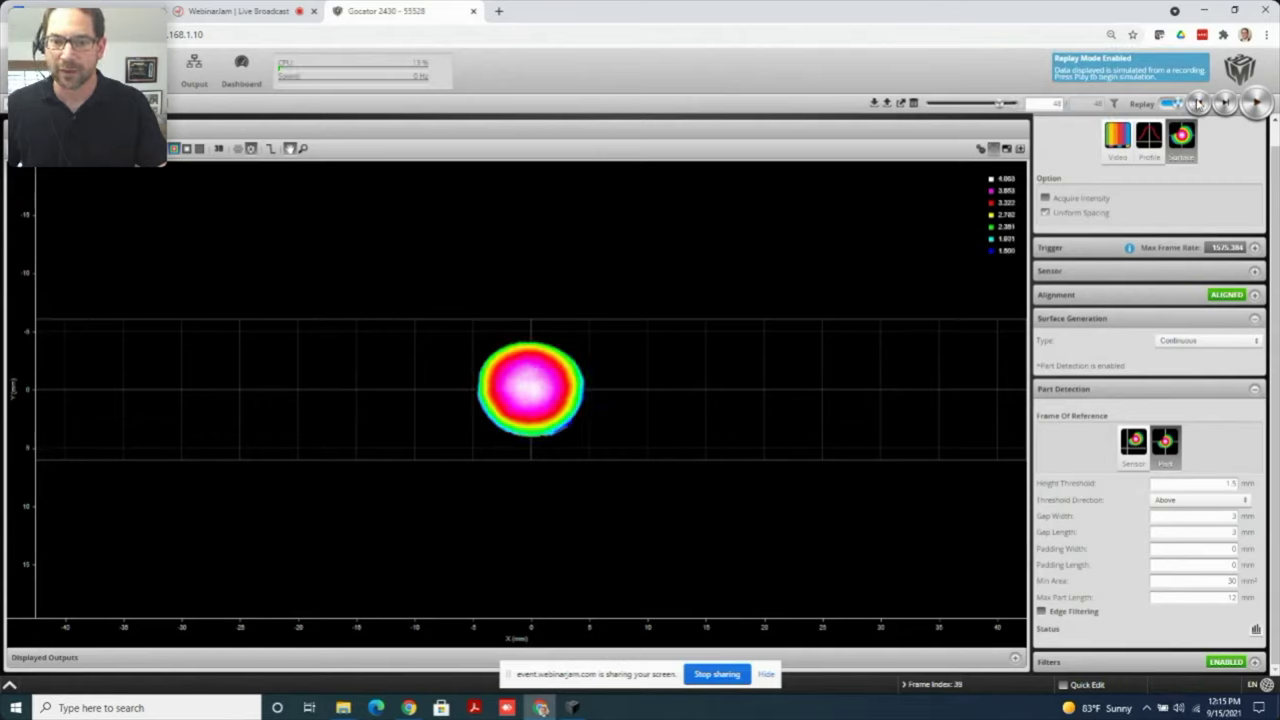
{"action": "left_click", "coordinate": [1199, 104]}
{"action": "left_click", "coordinate": [1199, 104]}
{"action": "left_click", "coordinate": [1199, 104]}
{"action": "left_click", "coordinate": [1199, 104]}
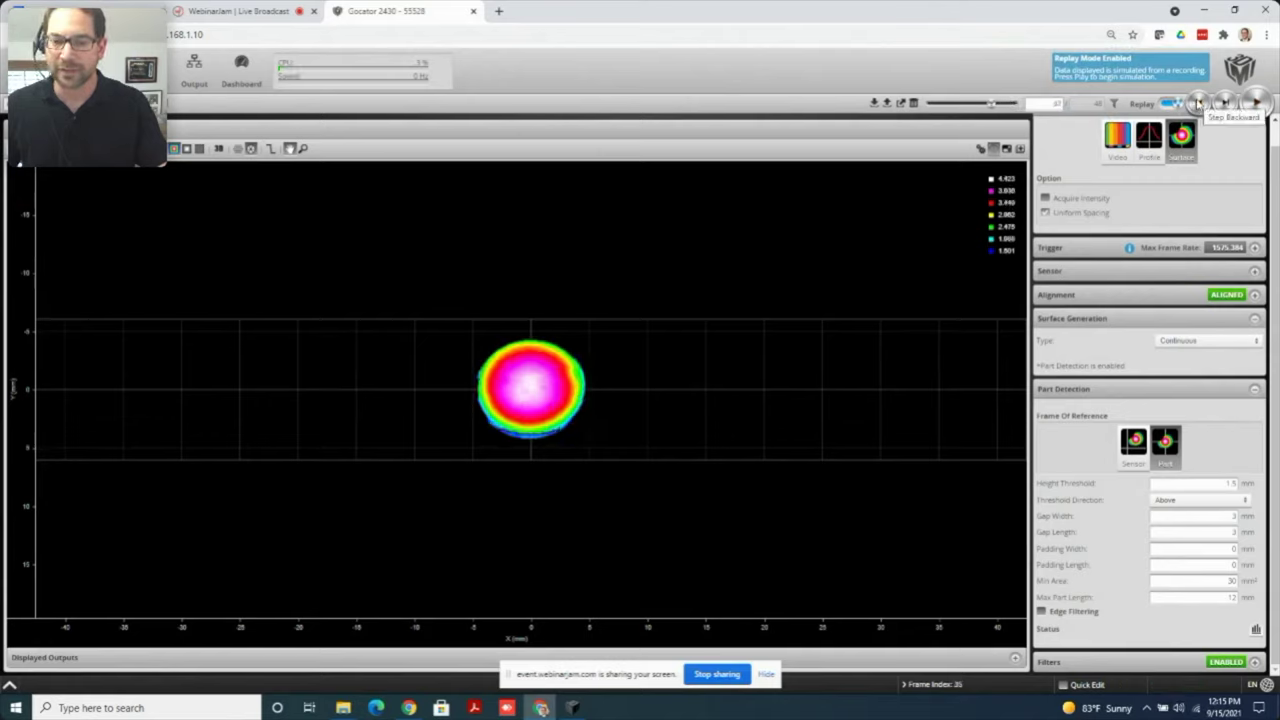
{"action": "left_click", "coordinate": [1199, 104]}
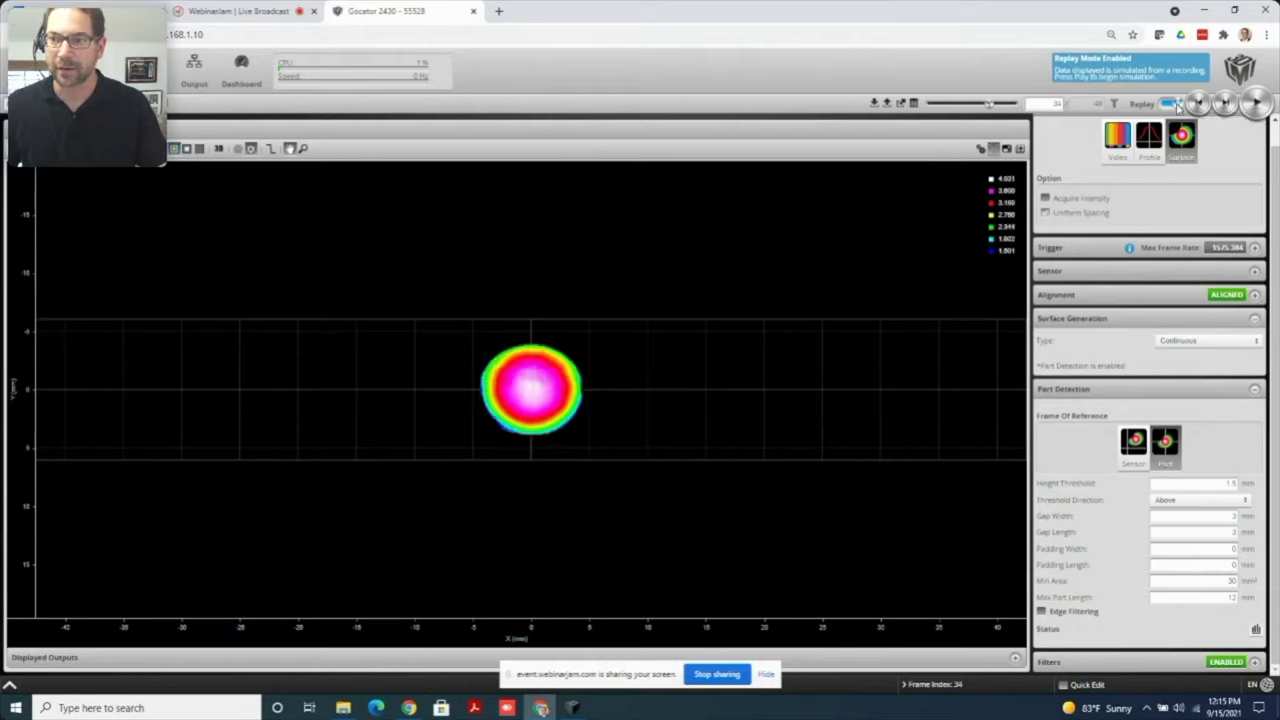
Leave Replay, start the sensor, and set the Frame Of Reference to Sensor
{"action": "left_click", "coordinate": [1176, 104]}
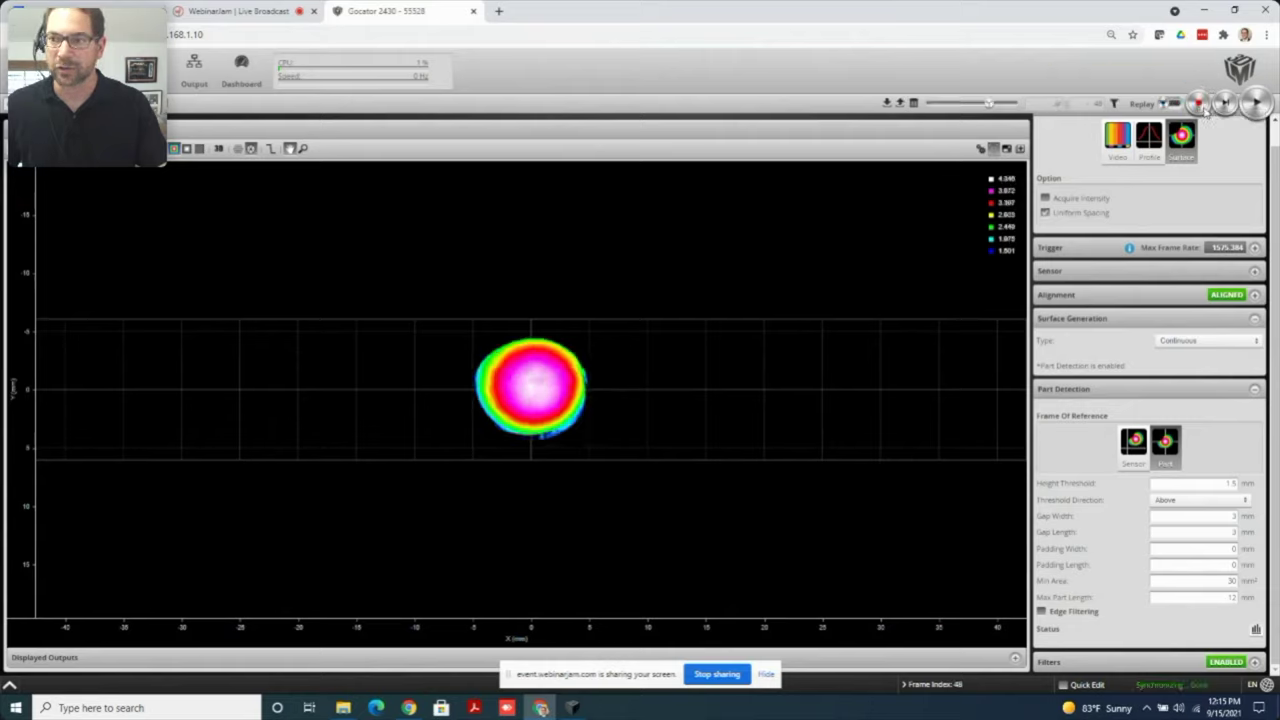
{"action": "left_click", "coordinate": [1257, 104]}
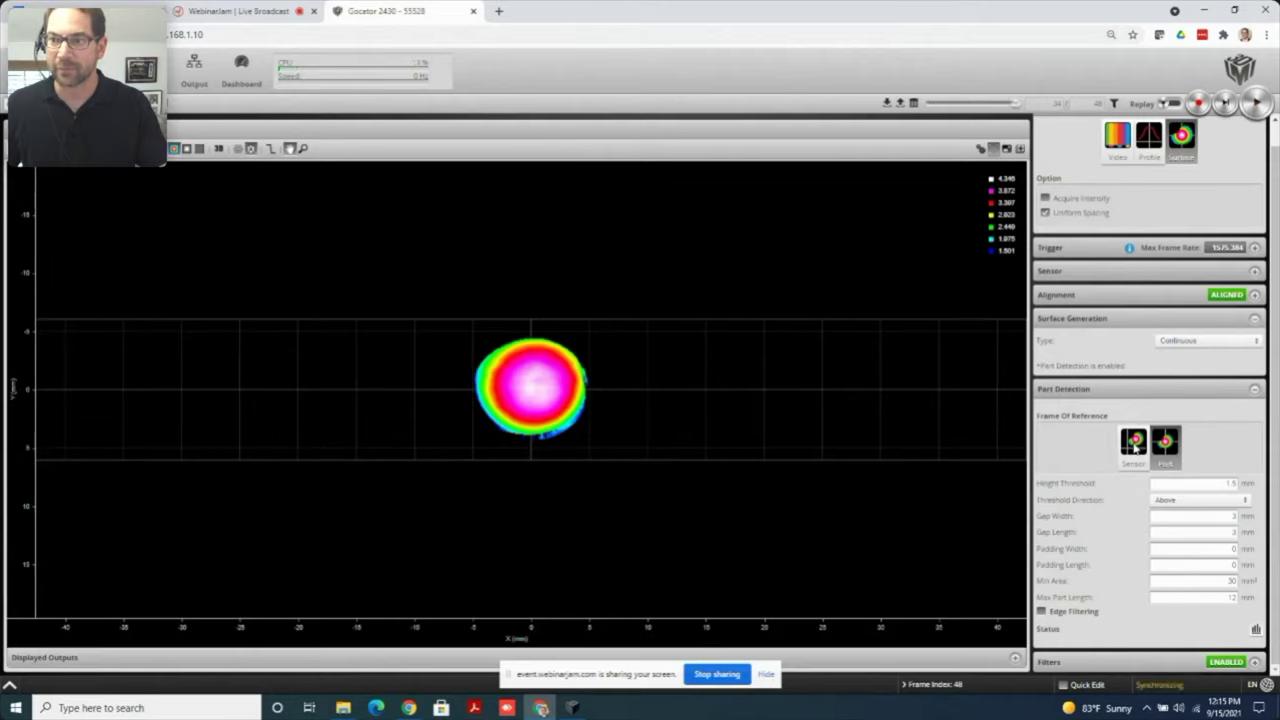
{"action": "left_click", "coordinate": [1134, 444]}
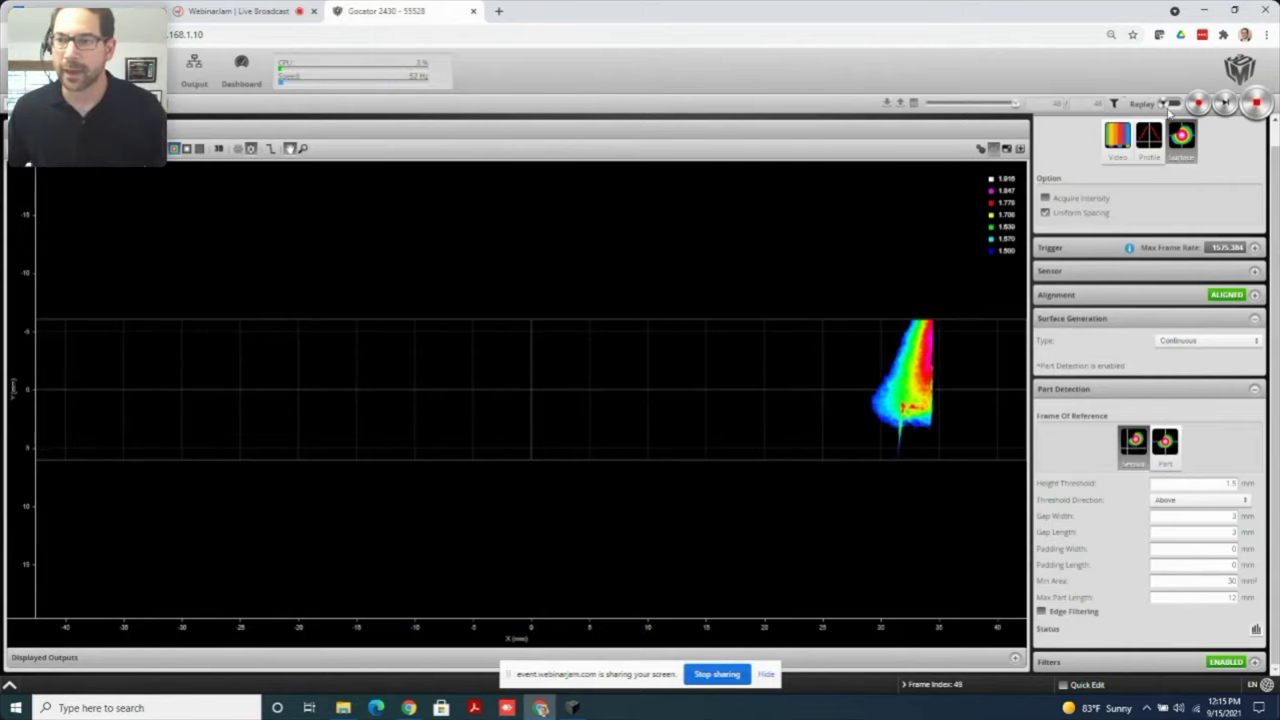
Re-enable Replay and step back to frame 42, showing one isolated candy dot
{"action": "left_click", "coordinate": [1170, 104]}
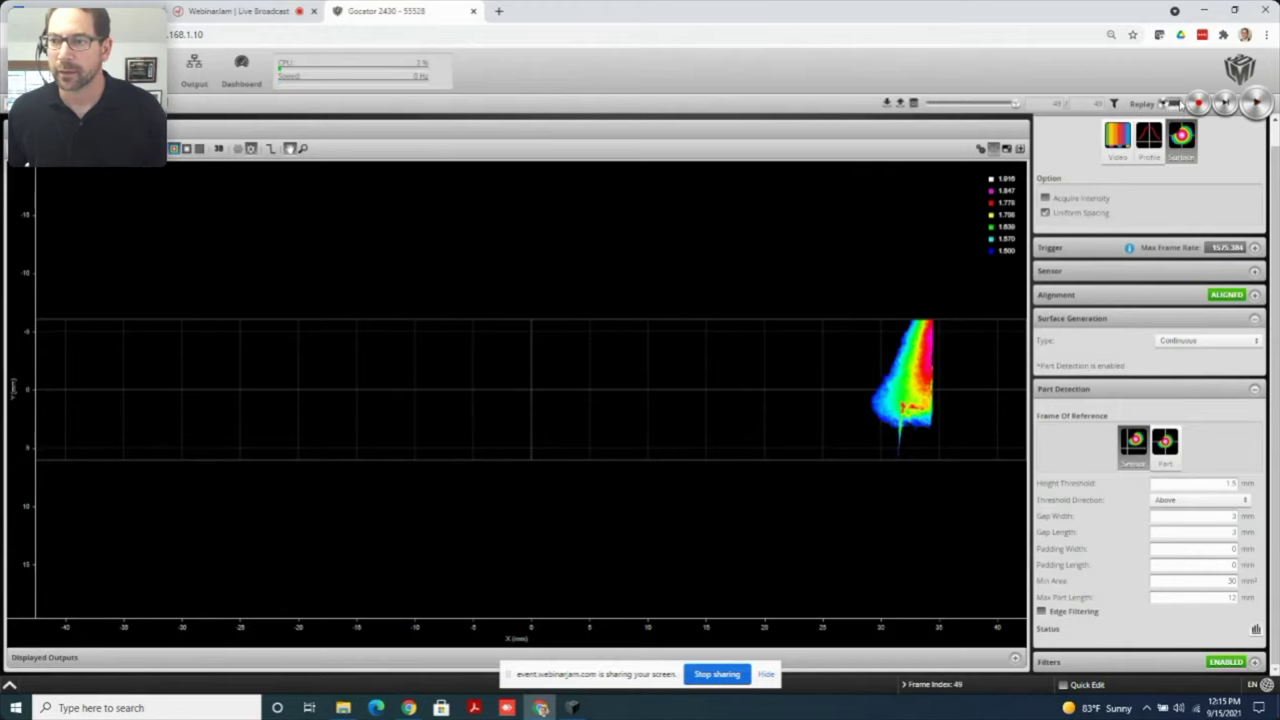
{"action": "left_click", "coordinate": [1198, 104]}
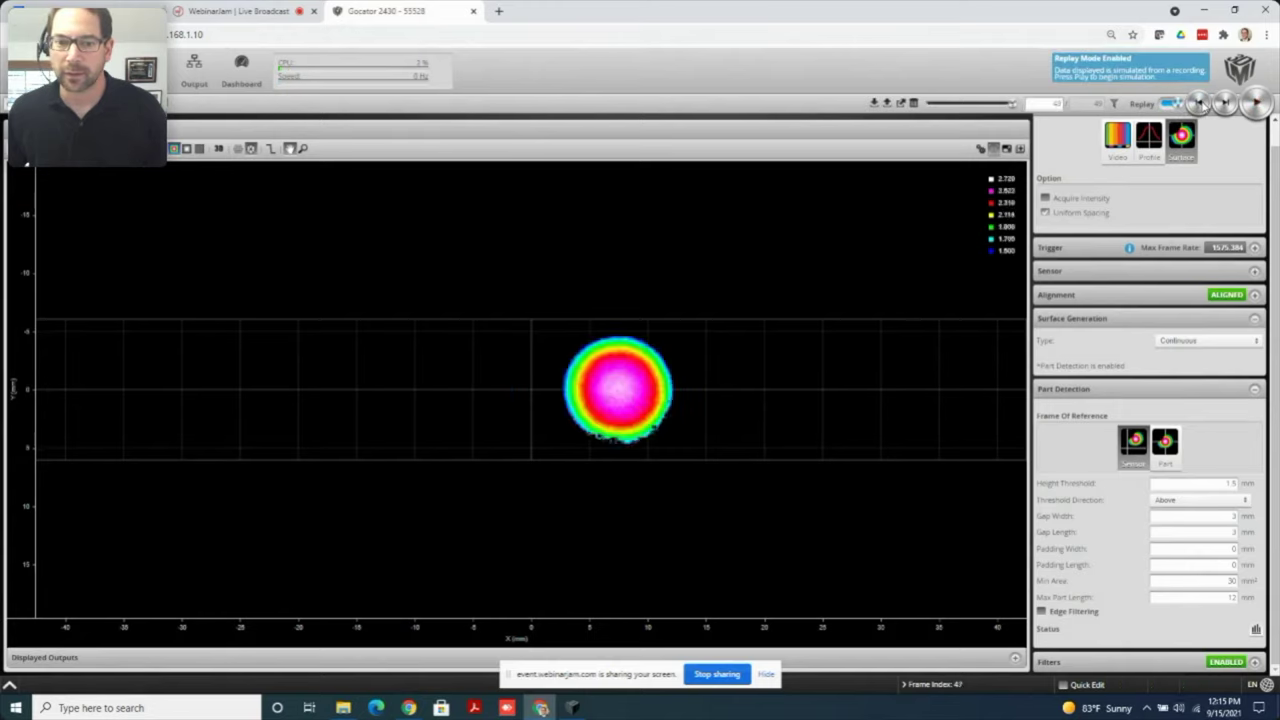
{"action": "left_click", "coordinate": [1198, 104]}
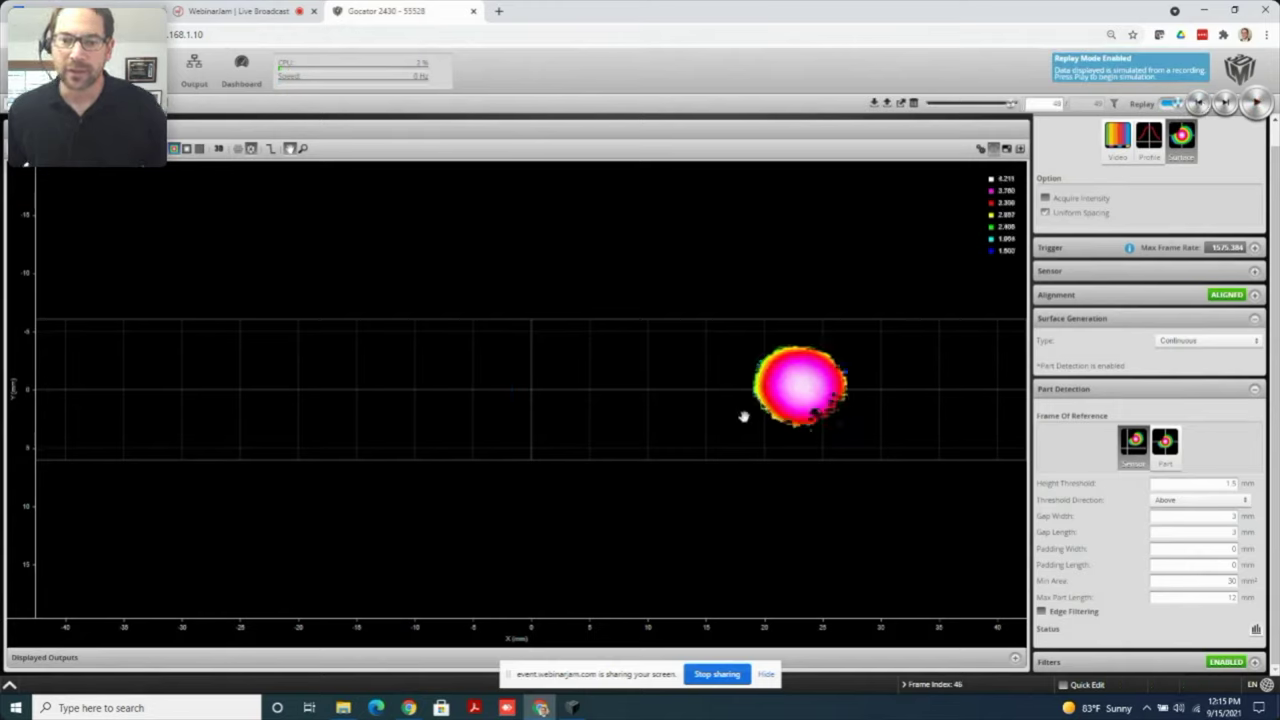
{"action": "mouse_move", "coordinate": [801, 377]}
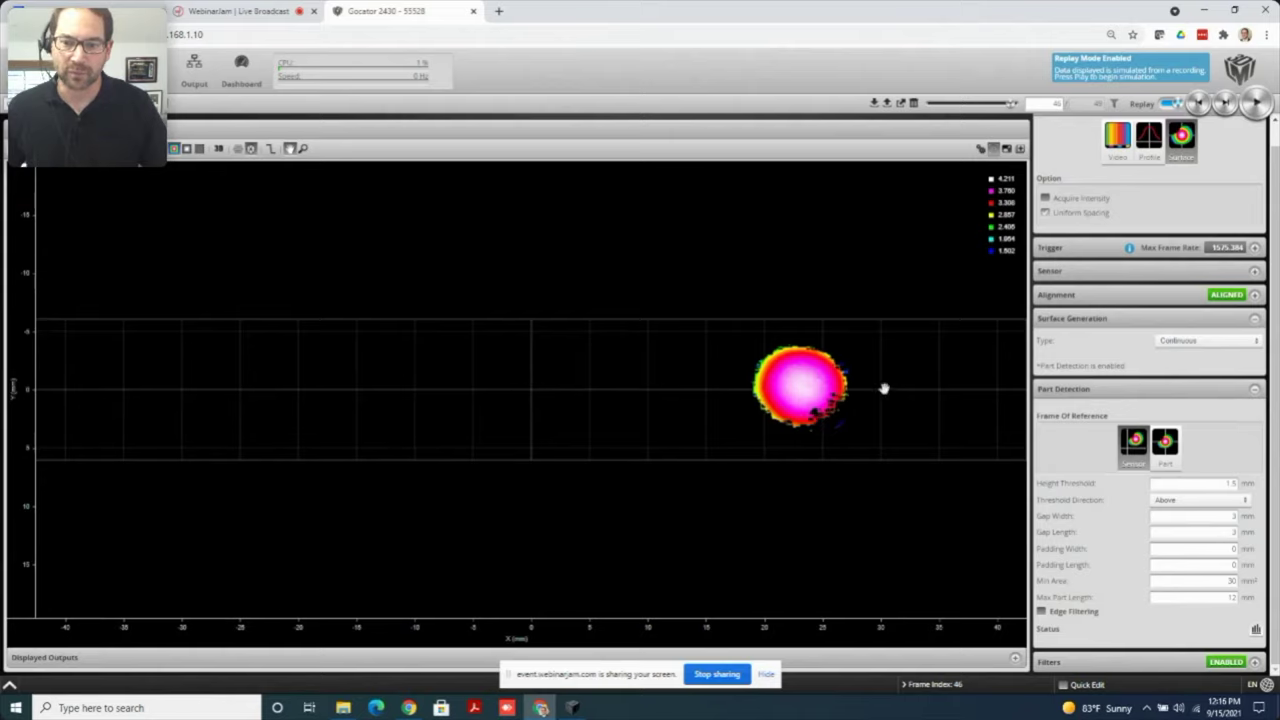
{"action": "left_click", "coordinate": [1198, 104]}
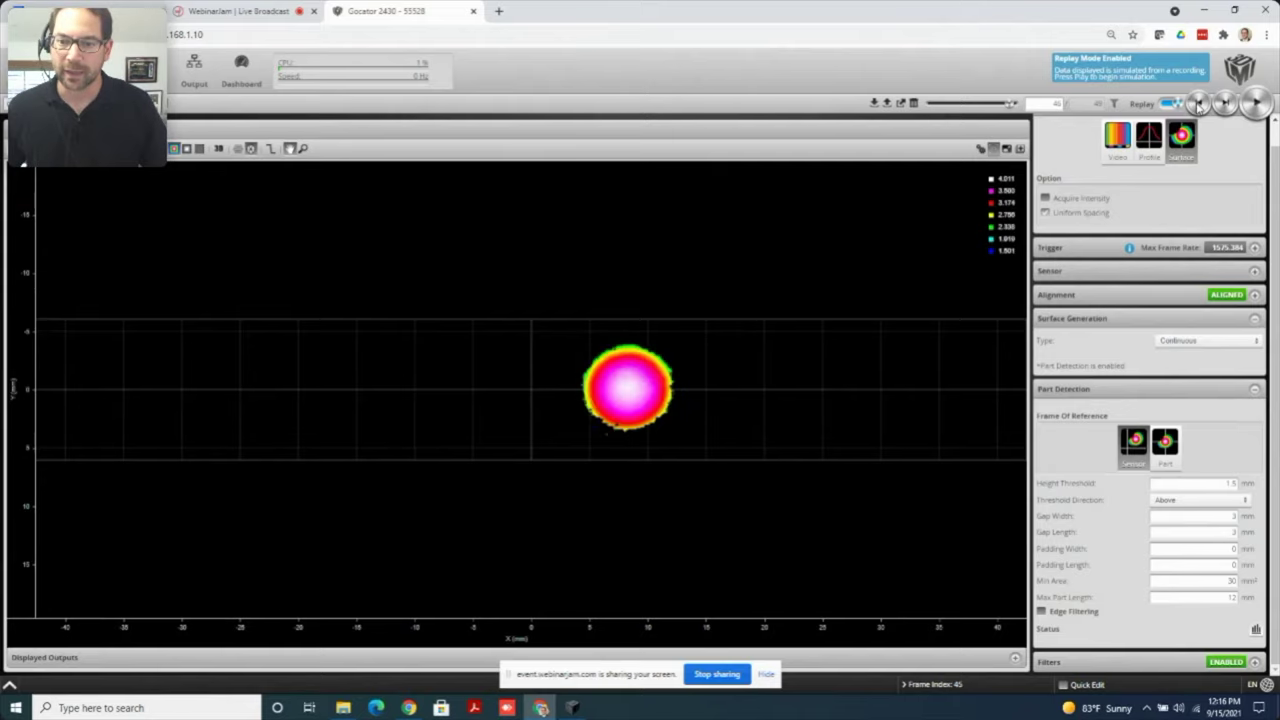
{"action": "left_click", "coordinate": [1198, 104]}
{"action": "left_click", "coordinate": [1198, 105]}
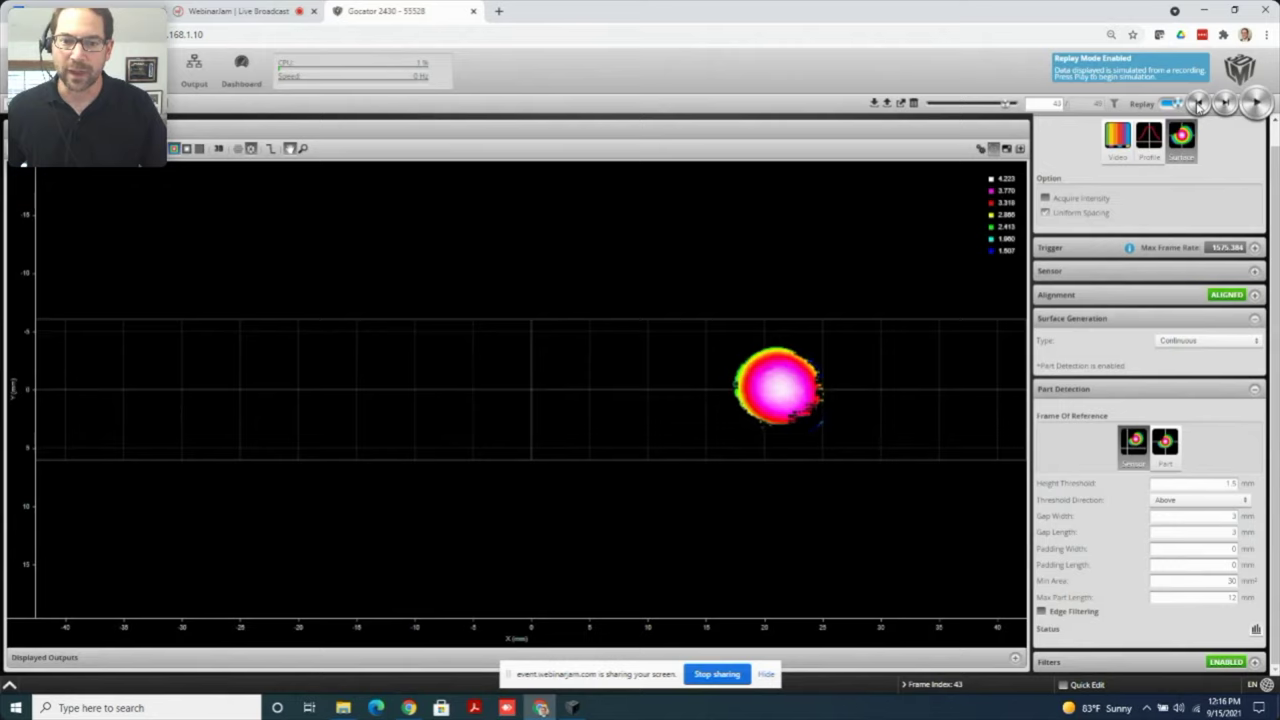
{"action": "left_click", "coordinate": [1198, 105]}
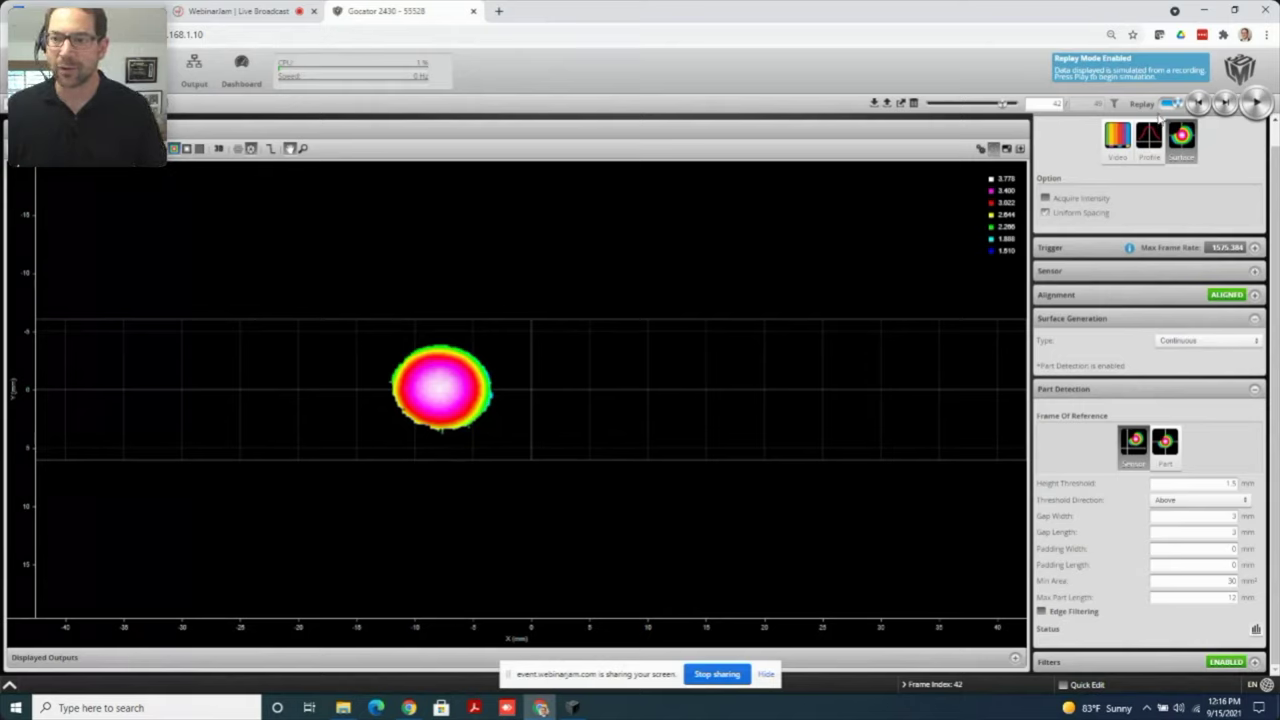
Leave Replay, set the frame of reference to Part and surface generation to Fixed Length 240 mm
{"action": "left_click", "coordinate": [1172, 103]}
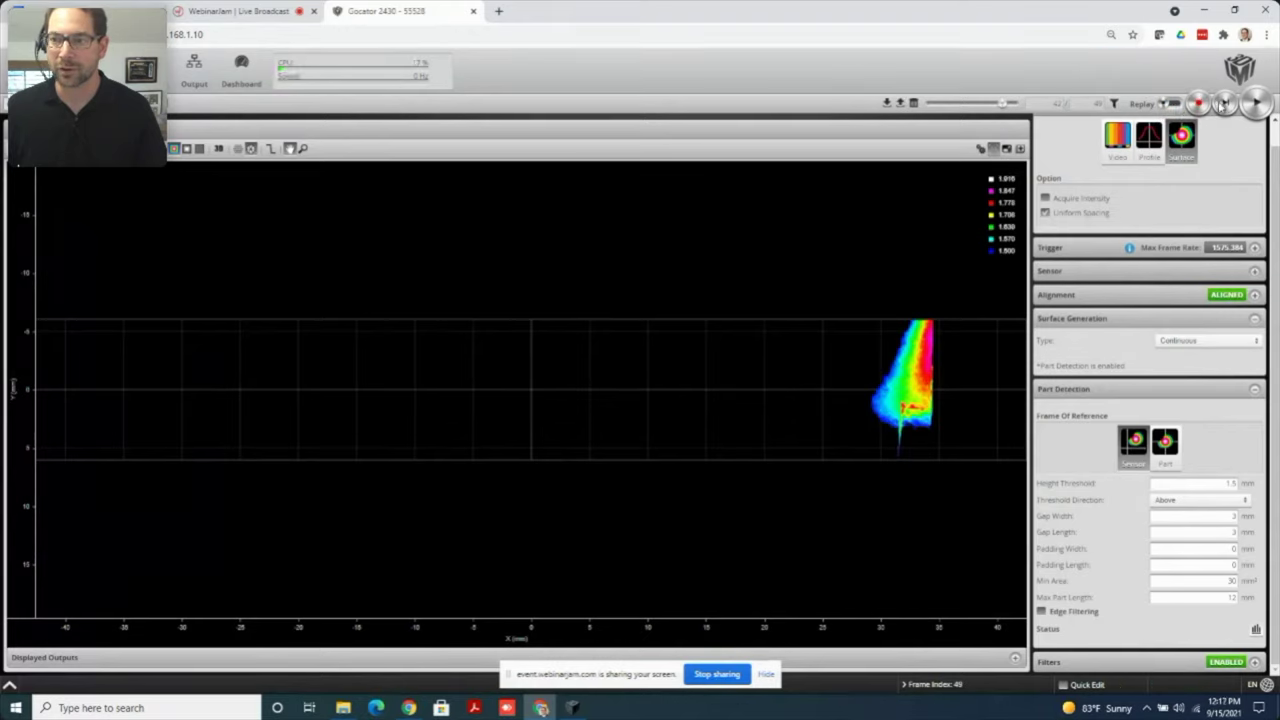
{"action": "left_click", "coordinate": [1158, 450]}
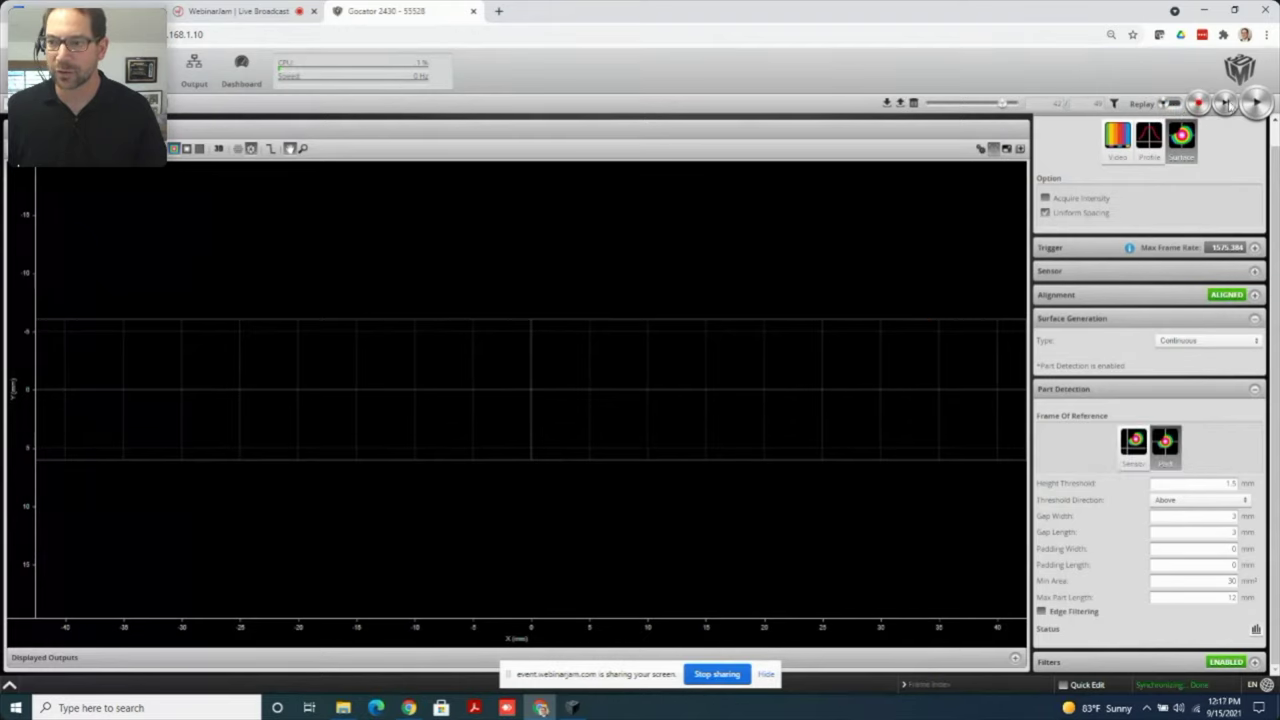
{"action": "left_click", "coordinate": [1176, 342]}
{"action": "left_click", "coordinate": [1181, 361]}
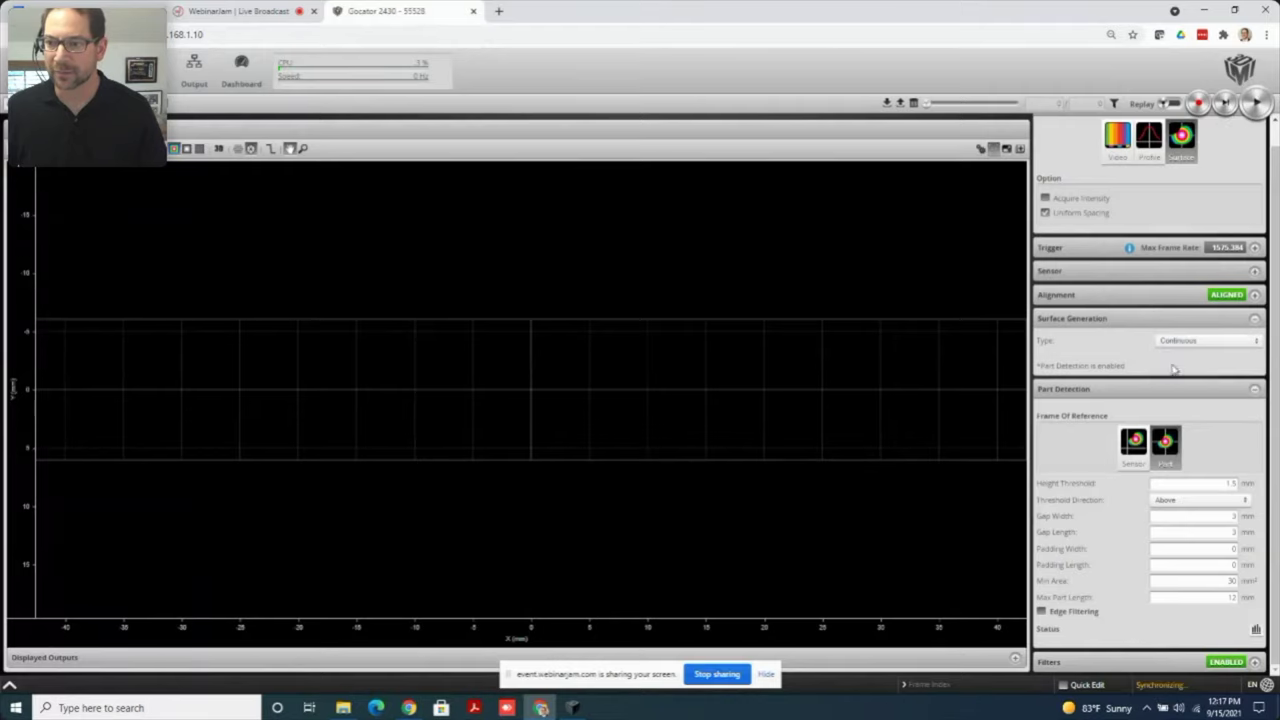
Scan the whole candy-button strip, then zoom and pan to view its height map
{"action": "left_click", "coordinate": [1256, 104]}
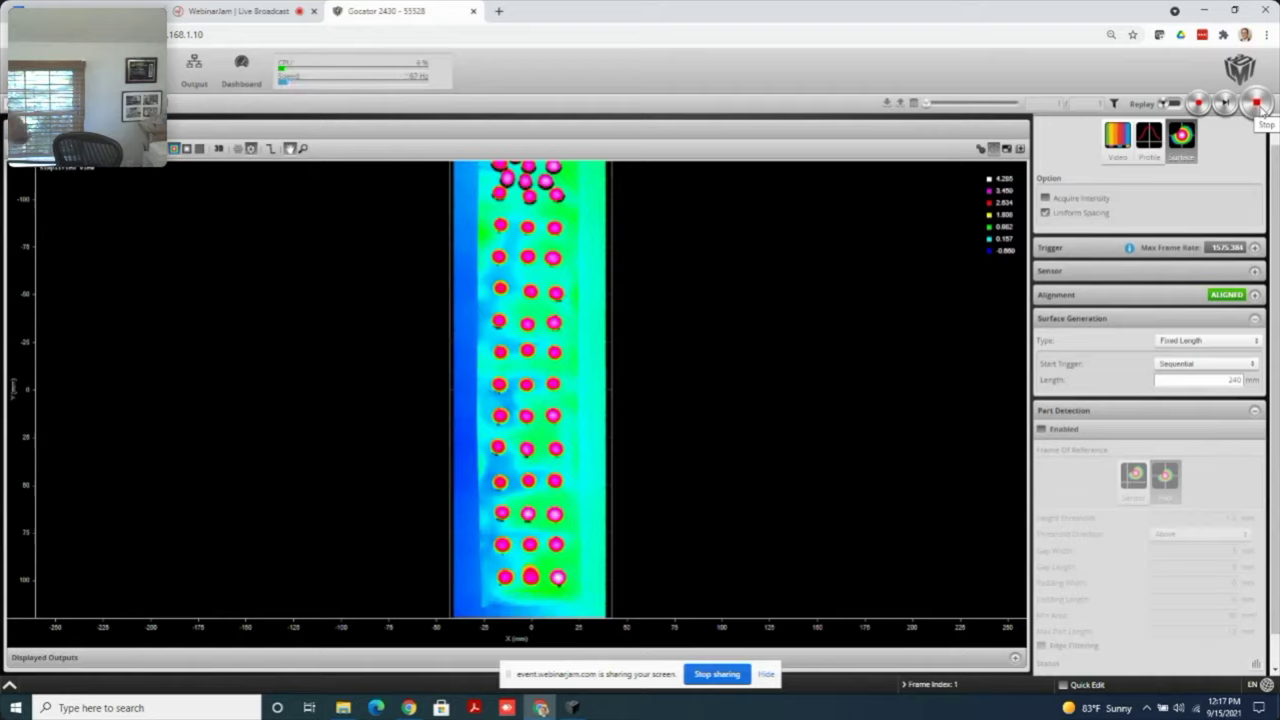
{"action": "left_click", "coordinate": [1257, 103]}
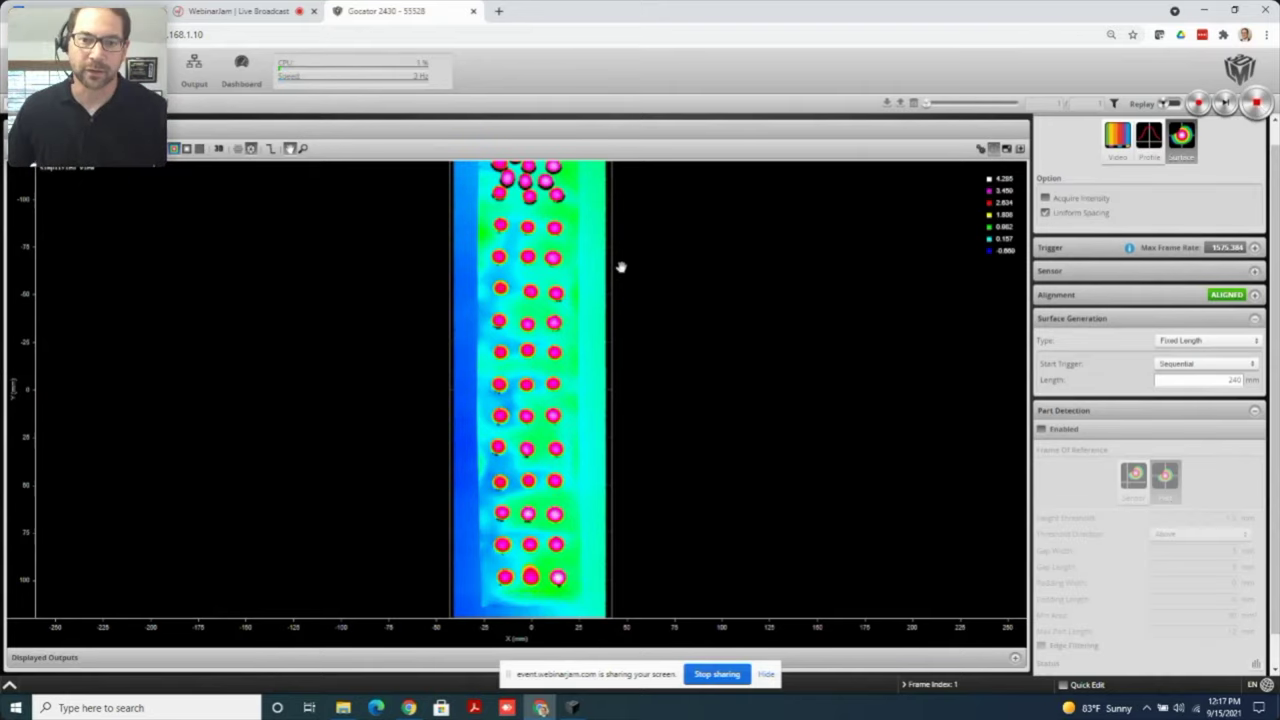
{"action": "scroll", "coordinate": [535, 390], "scroll_direction": "up", "scroll_amount": 3}
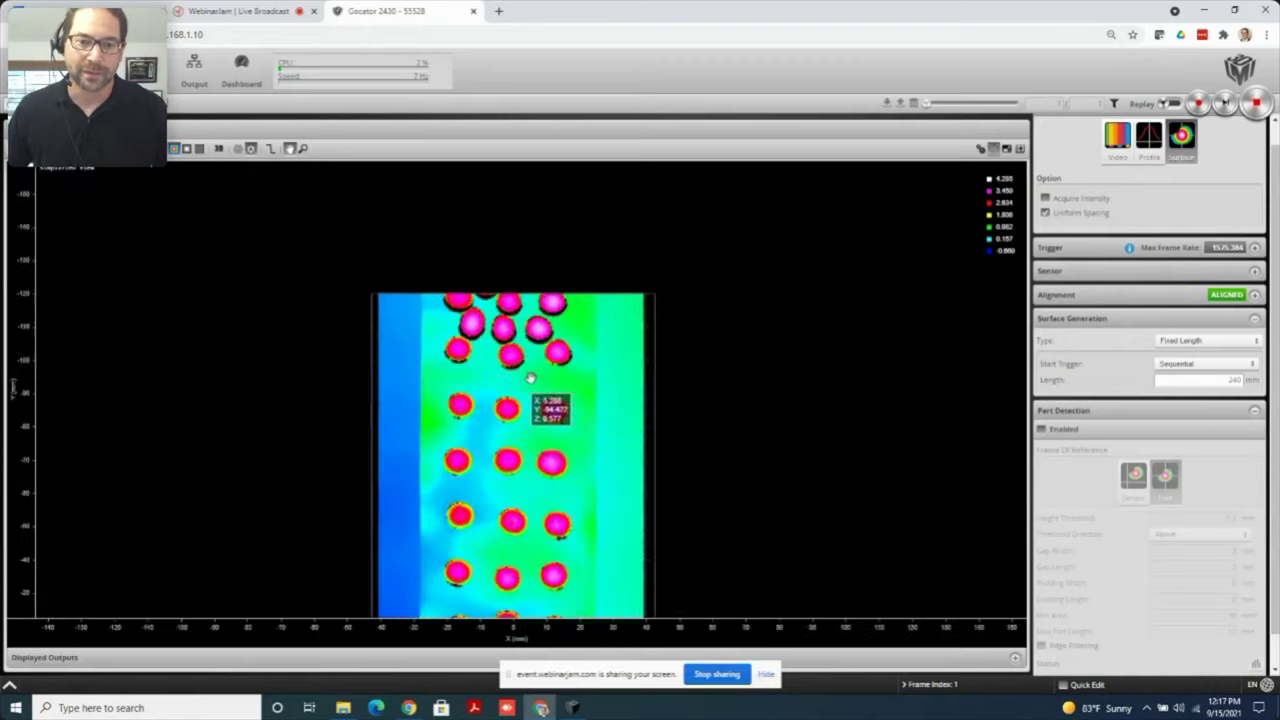
{"action": "scroll", "coordinate": [531, 378], "scroll_direction": "up", "scroll_amount": 3}
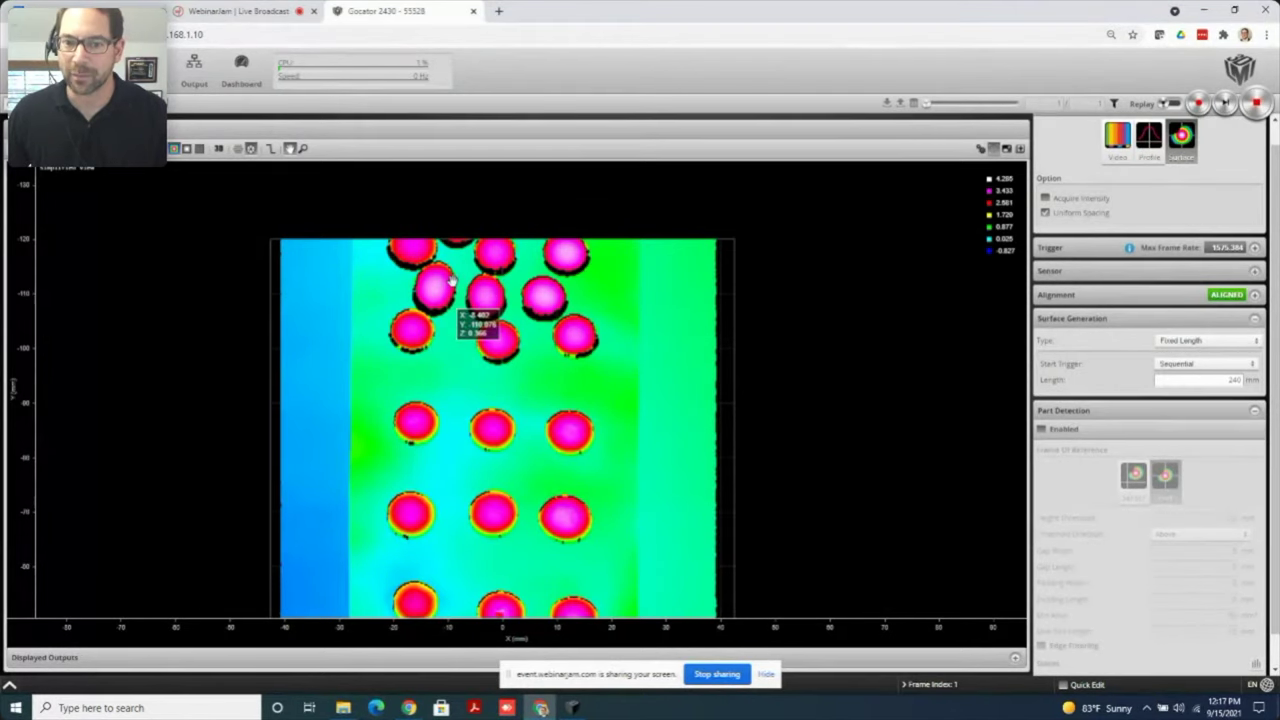
{"action": "scroll", "coordinate": [451, 281], "scroll_direction": "down", "scroll_amount": 6}
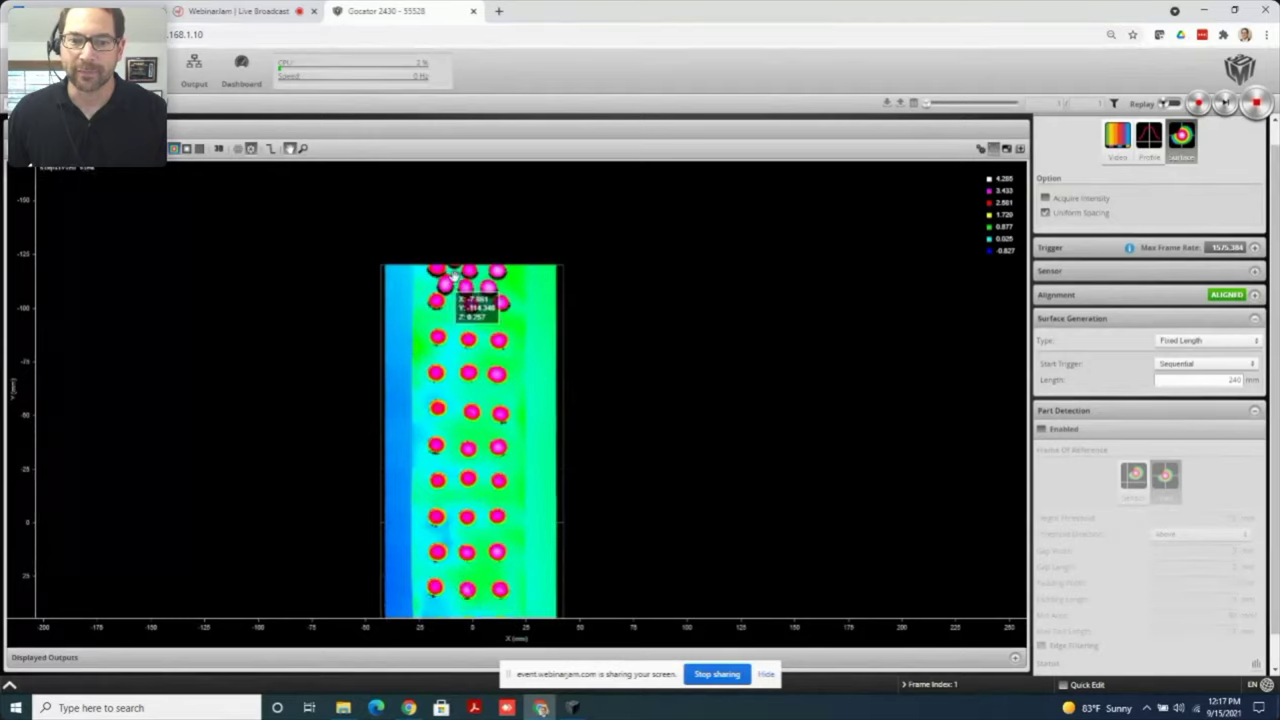
{"action": "scroll", "coordinate": [455, 350], "scroll_direction": "down", "scroll_amount": 5}
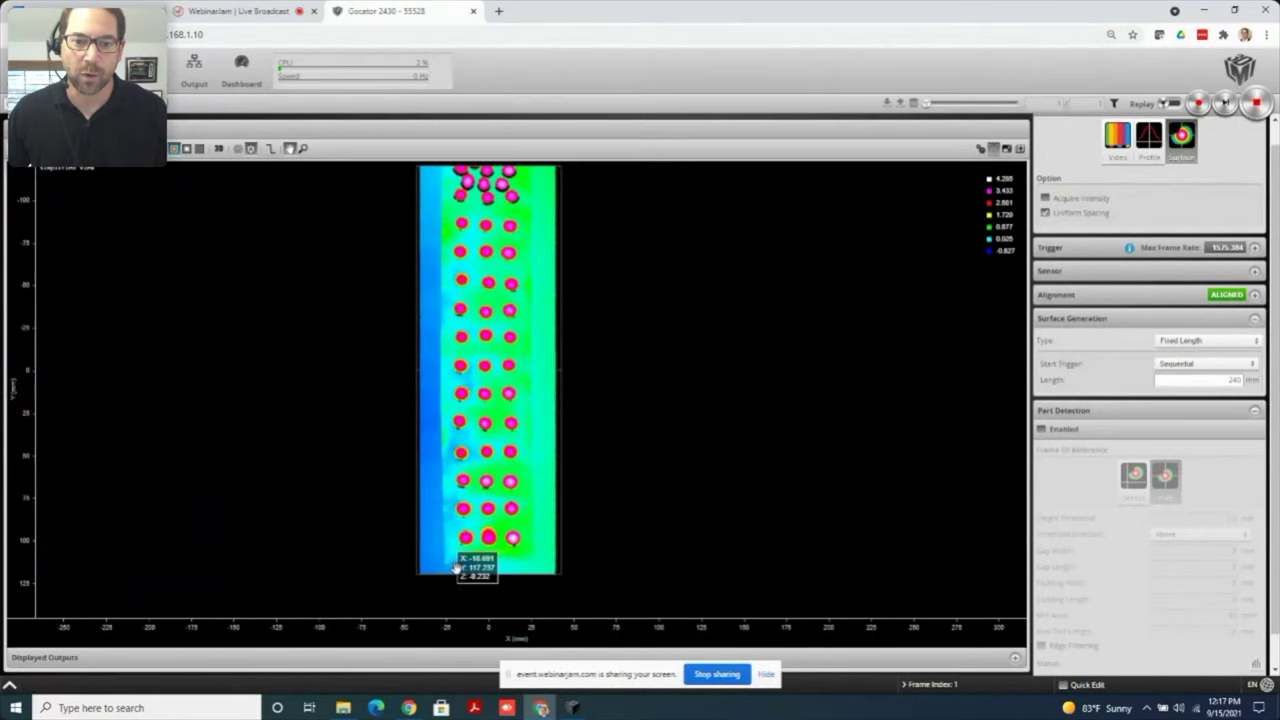
{"action": "left_click_drag", "start_coordinate": [649, 263], "coordinate": [632, 431]}
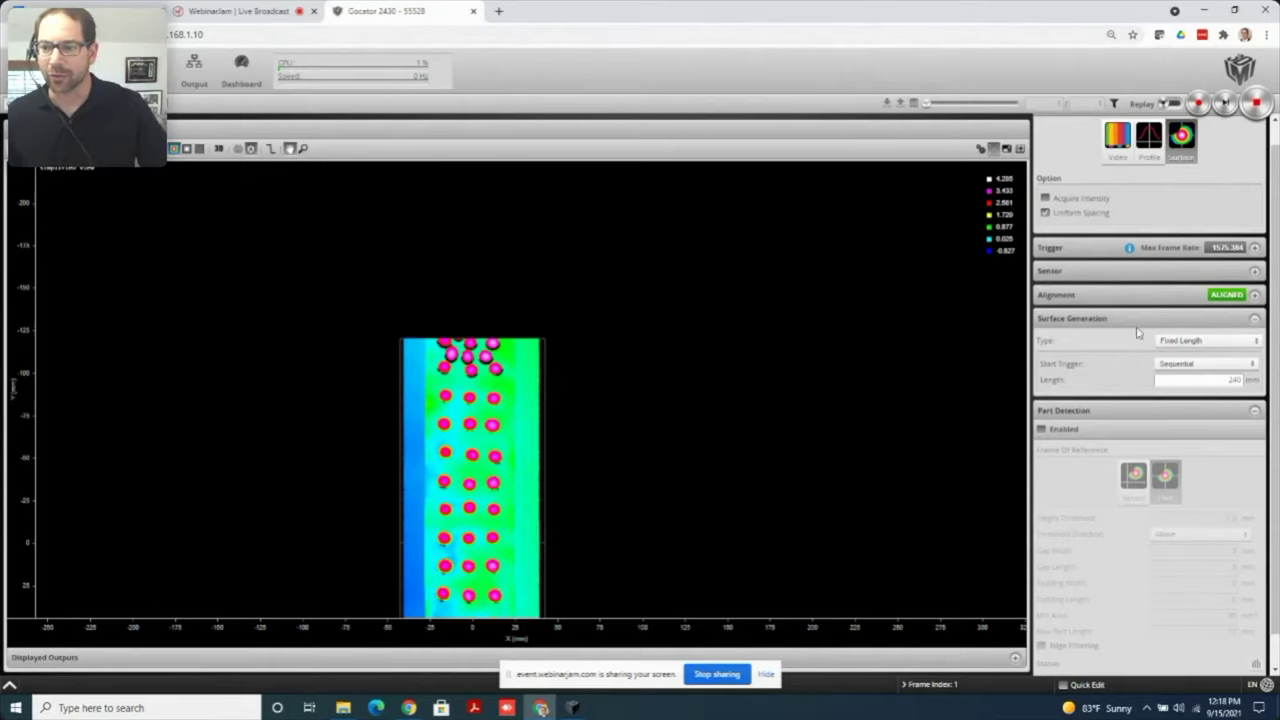
{"action": "left_click", "coordinate": [1180, 344]}
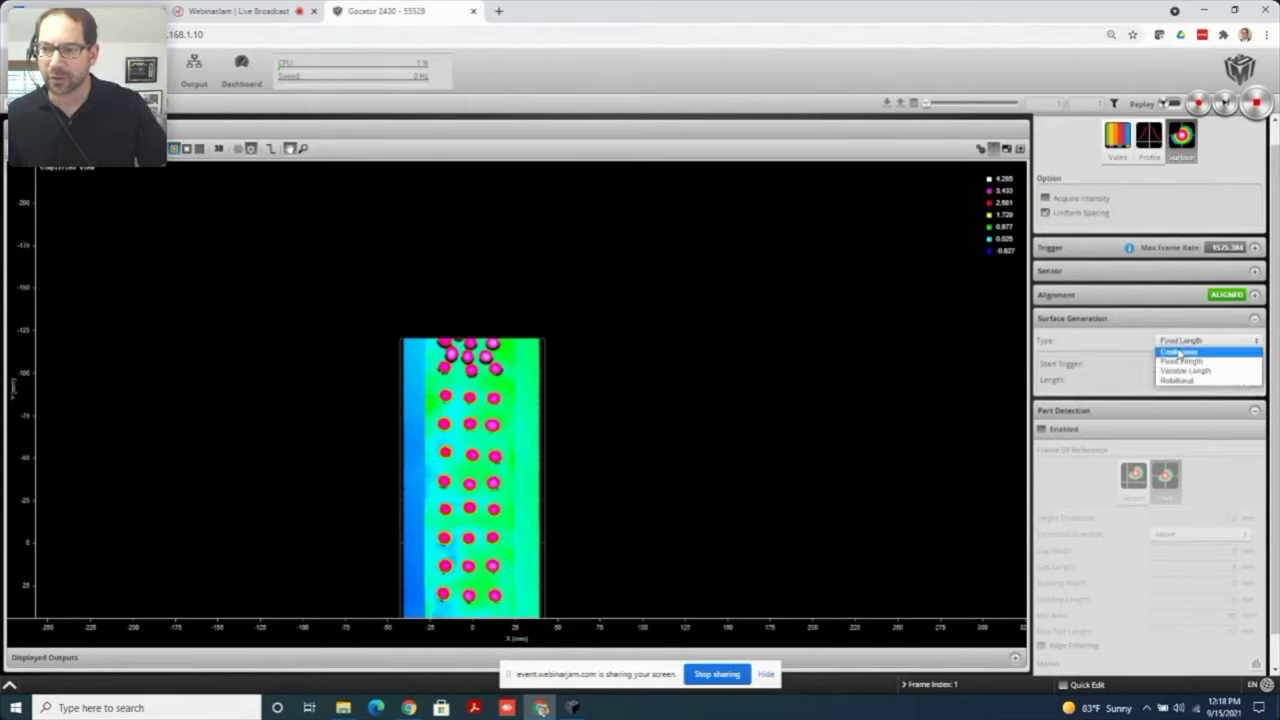
Switch surface generation back to Continuous and replay the recording from its first frame
{"action": "left_click", "coordinate": [1180, 352]}
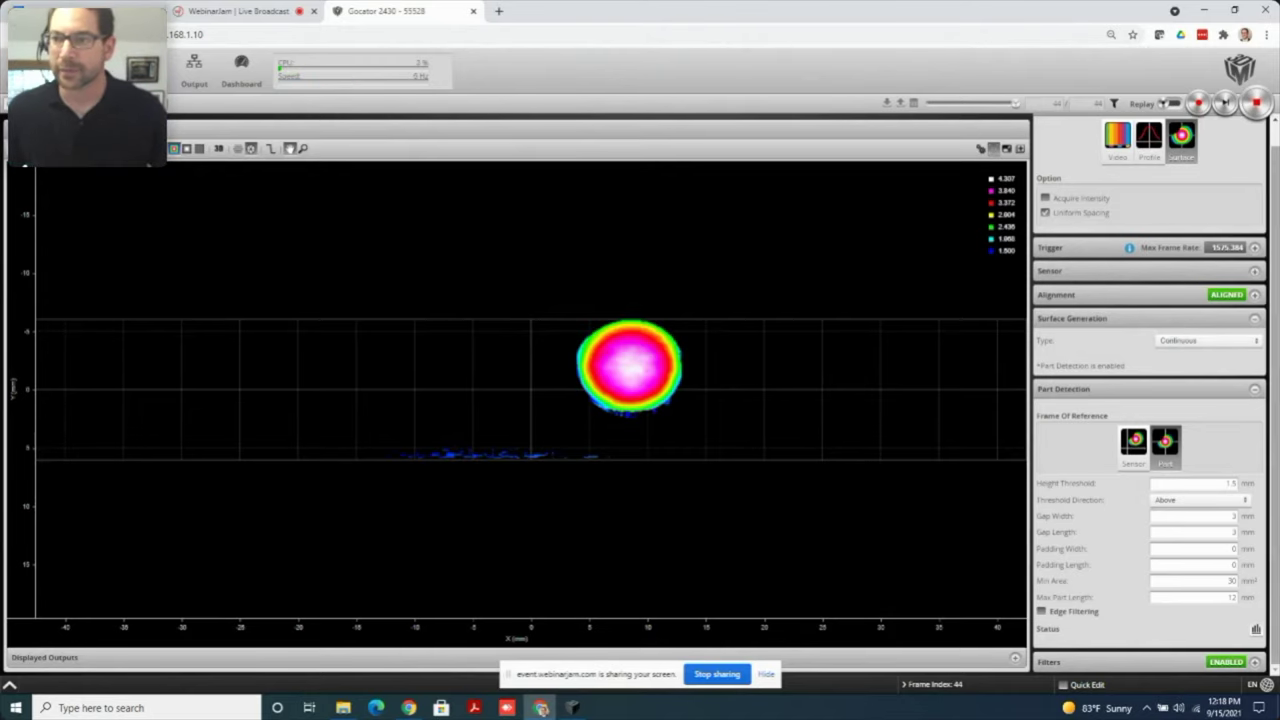
{"action": "left_click", "coordinate": [1166, 104]}
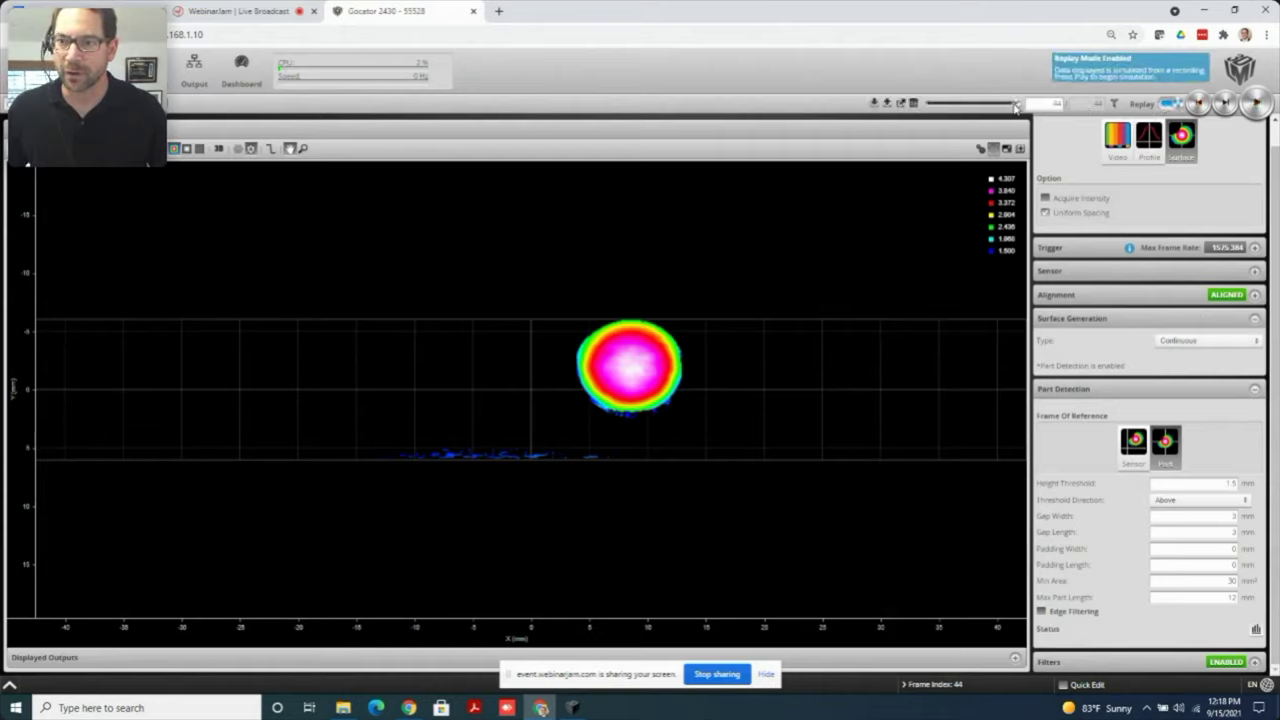
{"action": "left_click_drag", "start_coordinate": [1015, 104], "coordinate": [926, 106]}
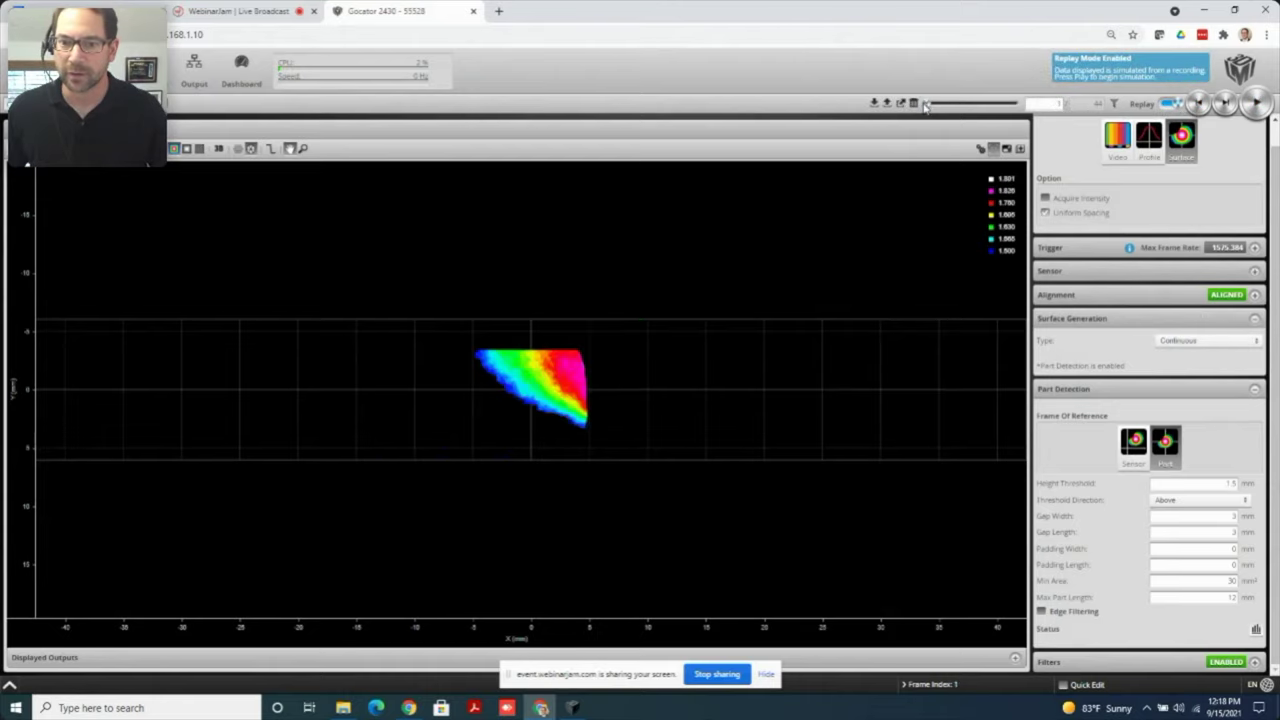
{"action": "left_click", "coordinate": [1221, 106]}
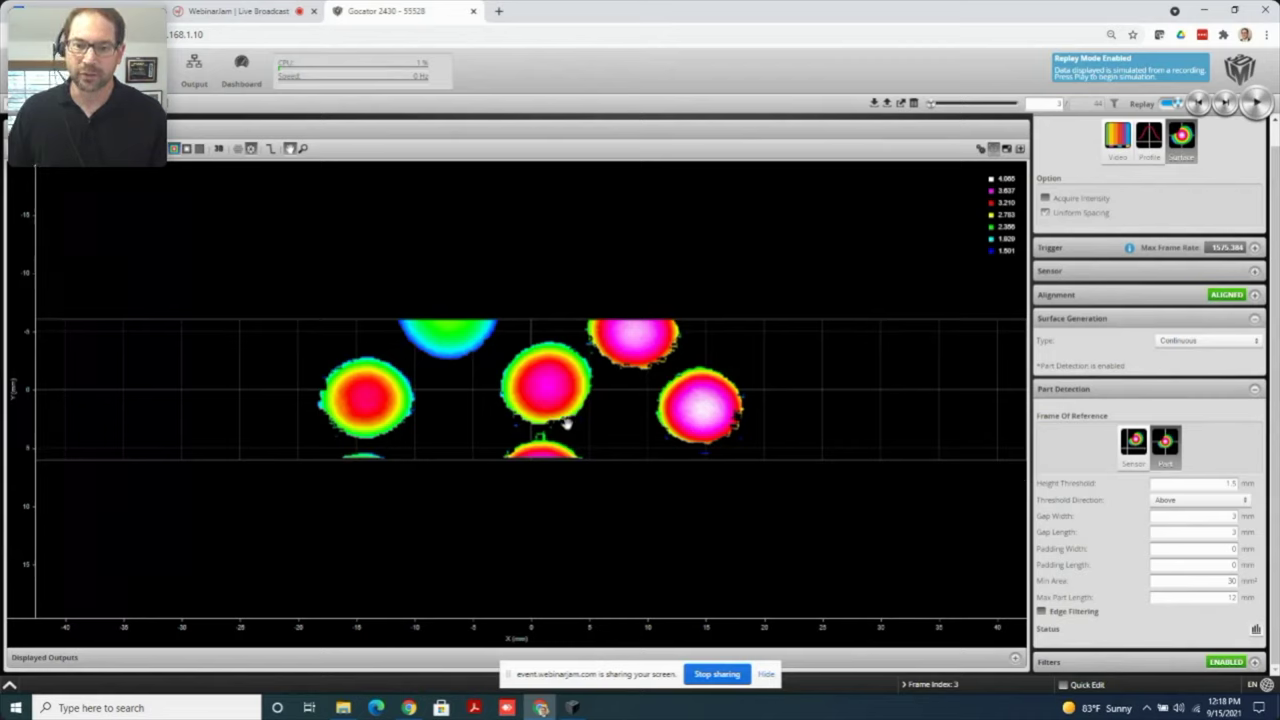
Step the replay to frame 2 and begin editing the Height Threshold value
{"action": "scroll", "coordinate": [553, 440], "scroll_direction": "up", "scroll_amount": 1}
{"action": "scroll", "coordinate": [553, 440], "scroll_direction": "up", "scroll_amount": 3}
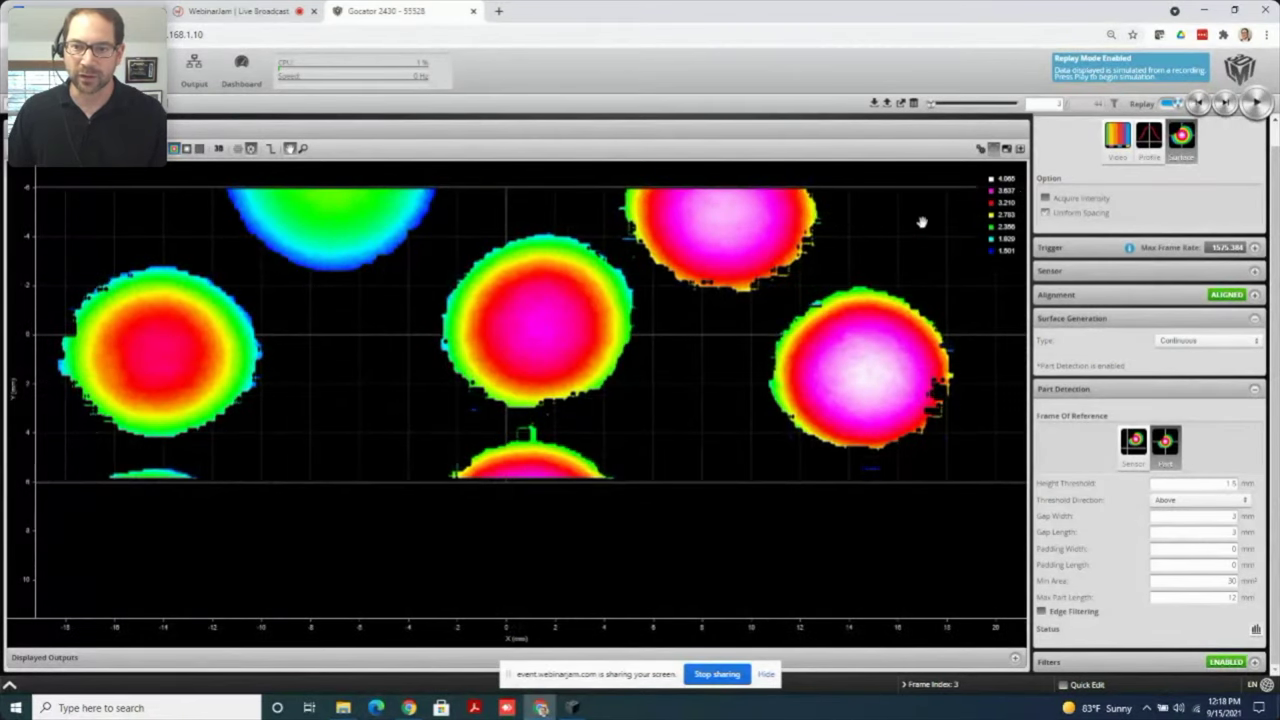
{"action": "left_click", "coordinate": [1197, 104]}
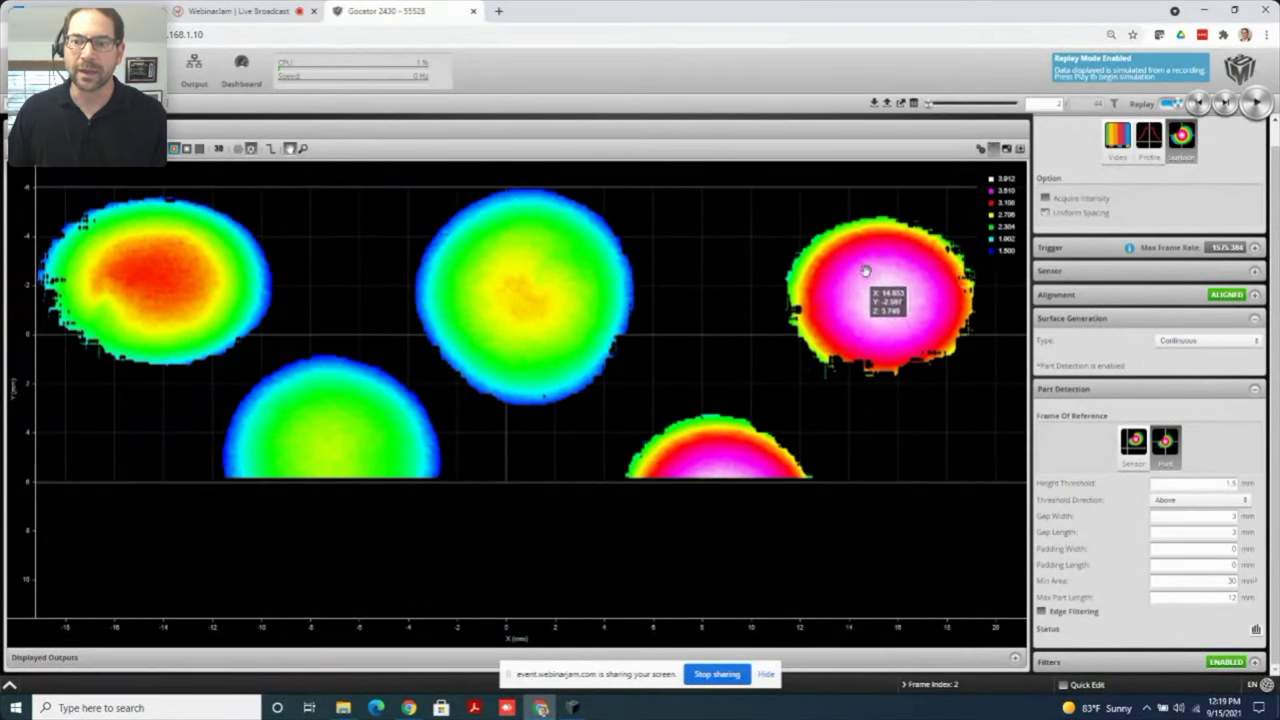
{"action": "scroll", "coordinate": [866, 349], "scroll_direction": "down", "scroll_amount": 2}
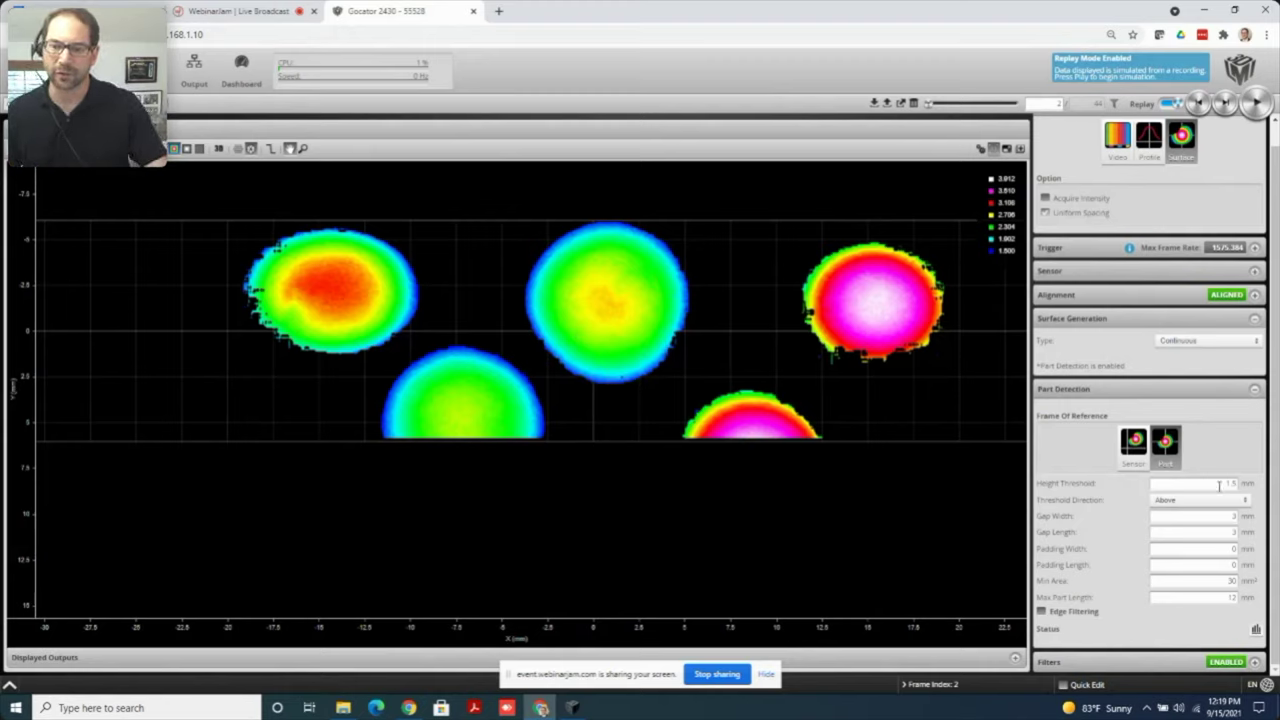
{"action": "left_click", "coordinate": [1219, 486]}
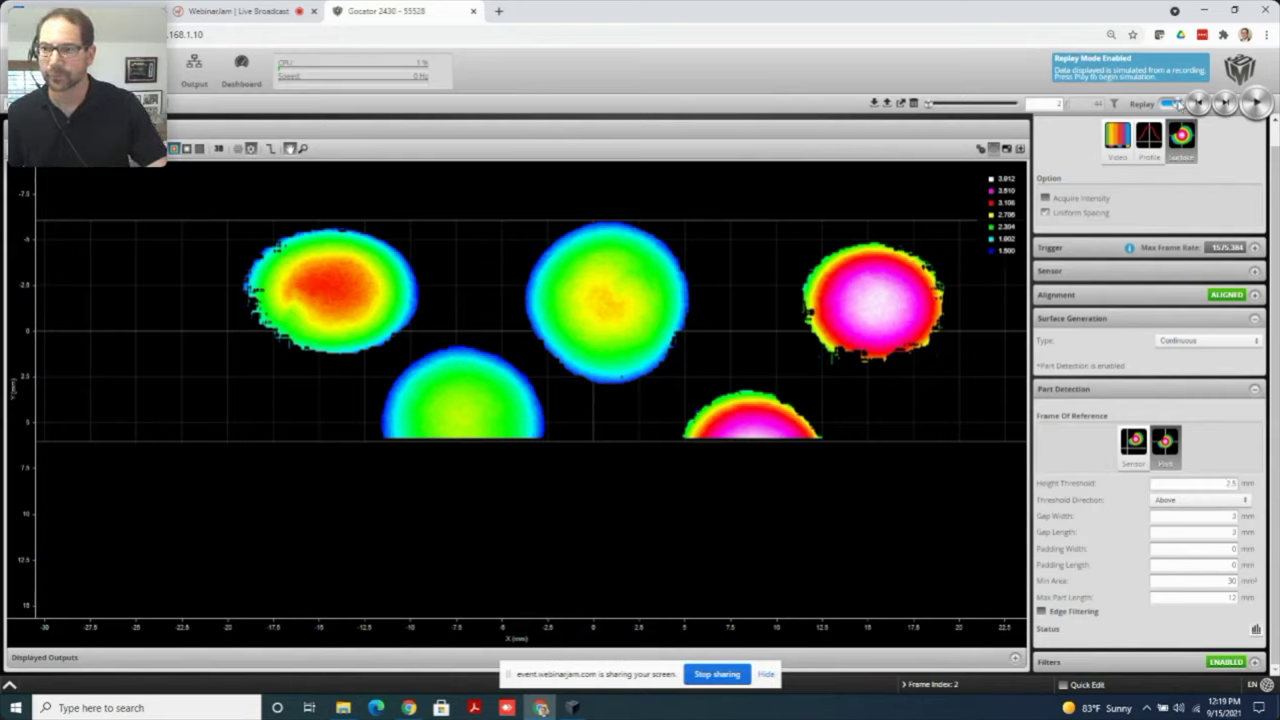
Apply a 2.5 mm Height Threshold, leave Replay, and acquire a fresh scan of a single dot
{"action": "left_click", "coordinate": [1222, 105]}
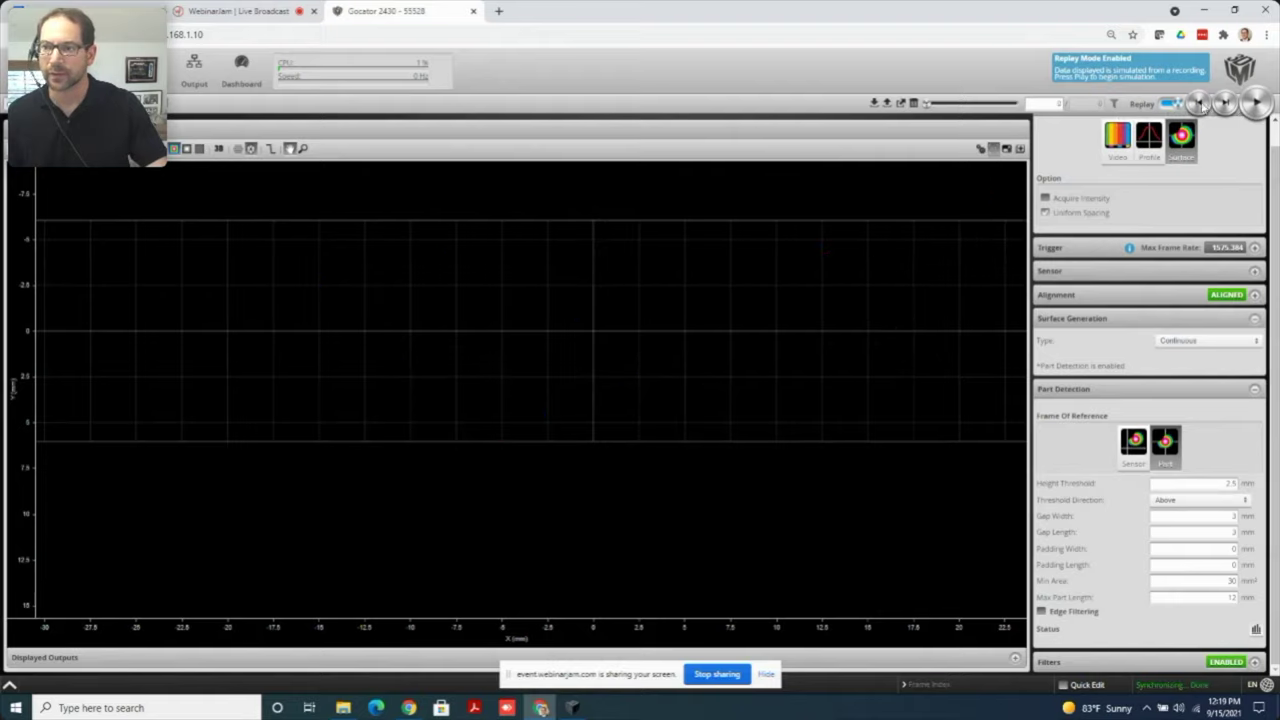
{"action": "left_click", "coordinate": [1175, 104]}
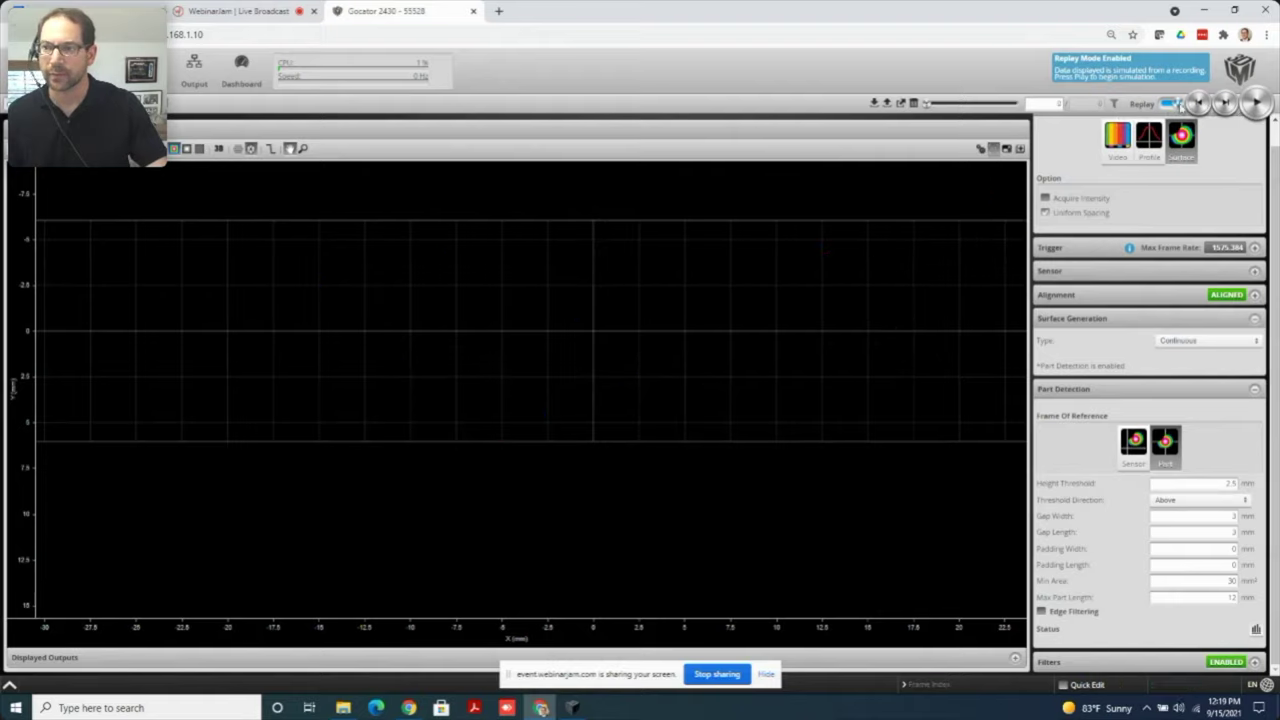
{"action": "left_click", "coordinate": [1255, 105]}
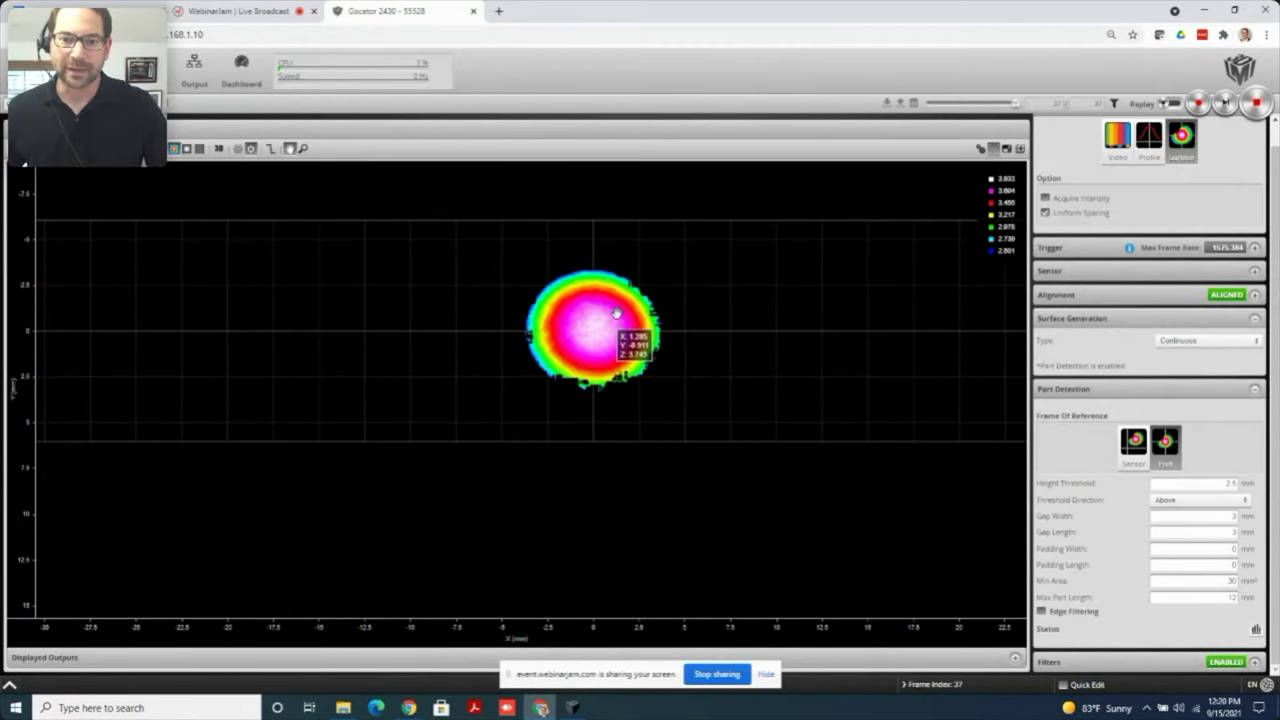
{"action": "scroll", "coordinate": [626, 340], "scroll_direction": "up", "scroll_amount": 2}
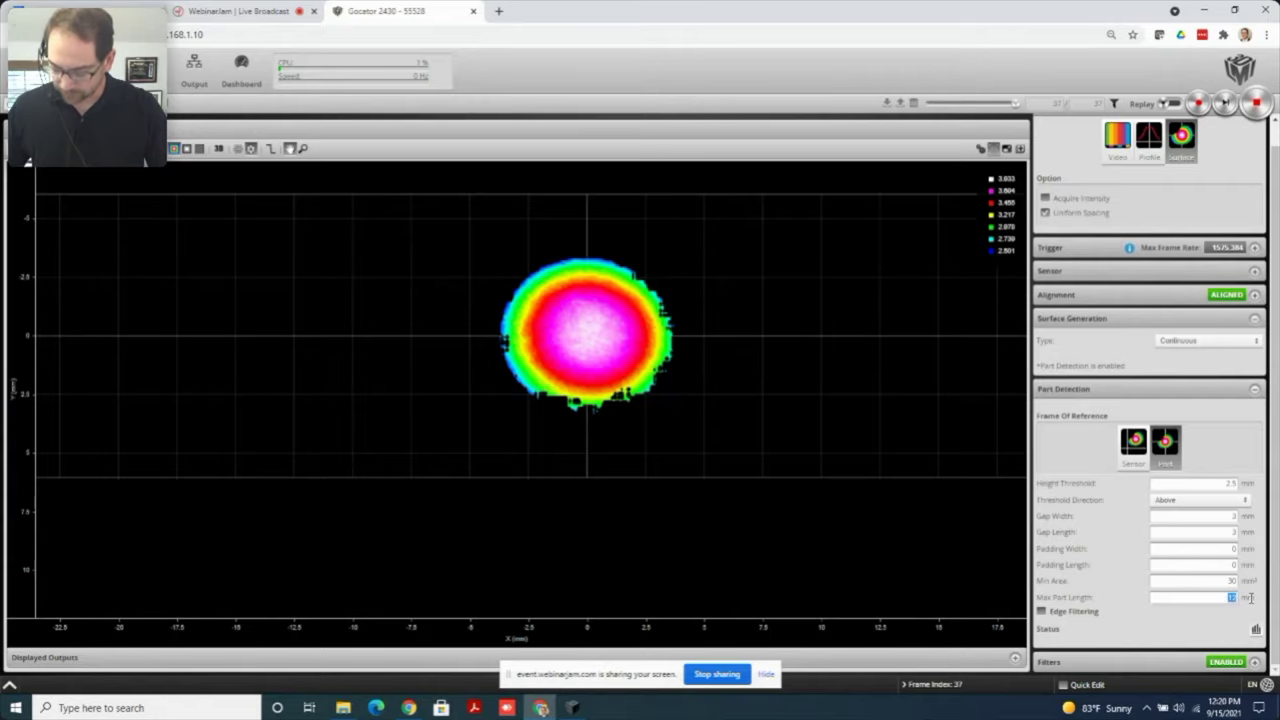
Set Max Part Length to 8 mm and Min Area to 10 mm², then replay the new recording
{"action": "left_click", "coordinate": [1249, 597]}
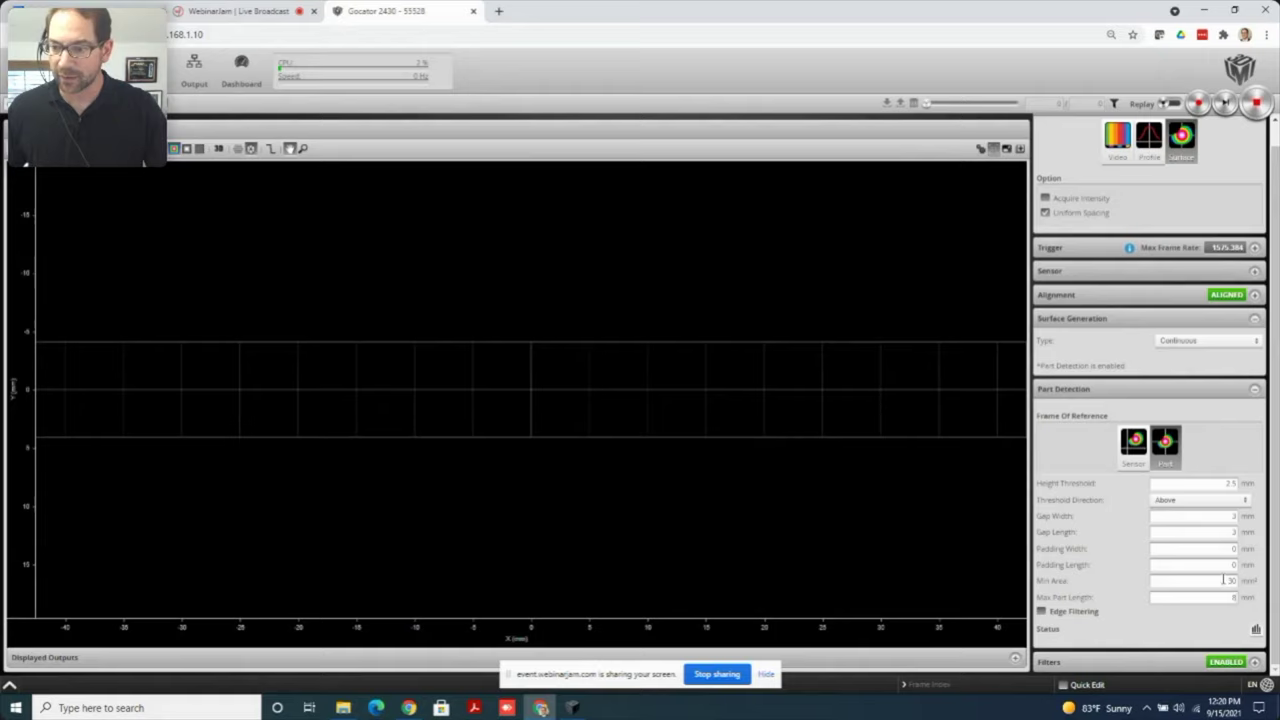
{"action": "left_click_drag", "start_coordinate": [1222, 580], "coordinate": [1241, 583]}
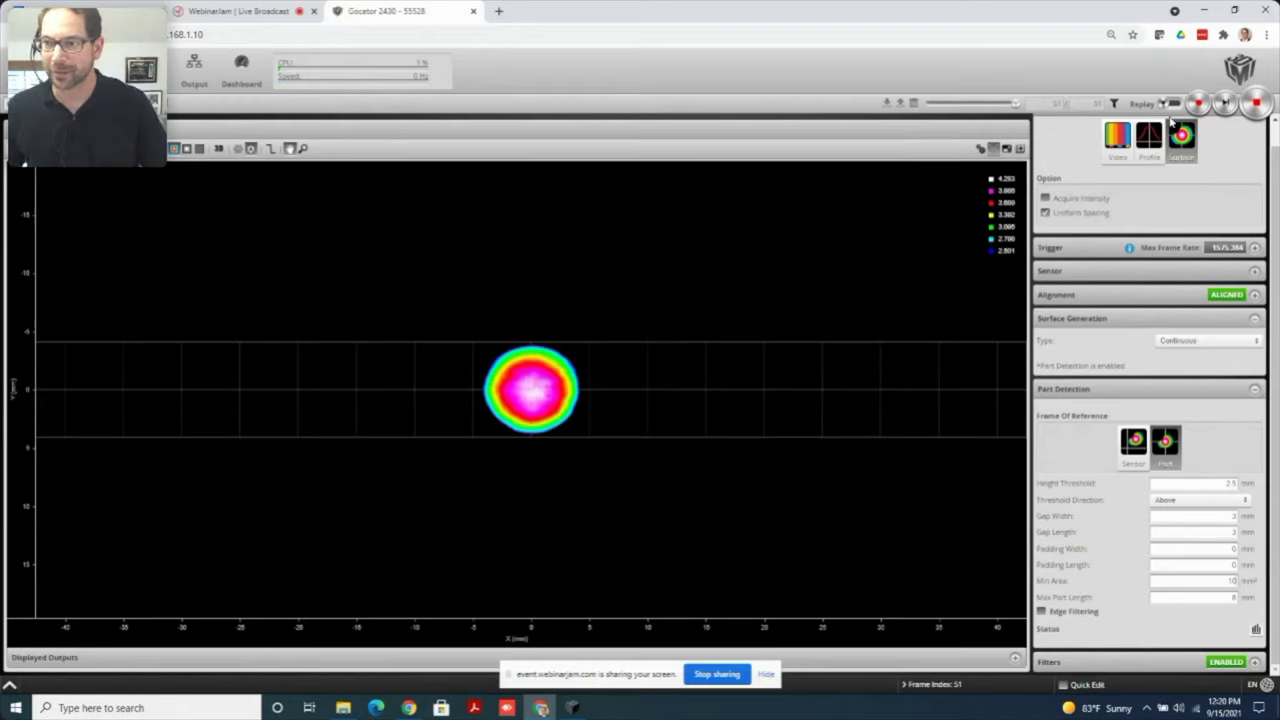
{"action": "left_click", "coordinate": [1166, 104]}
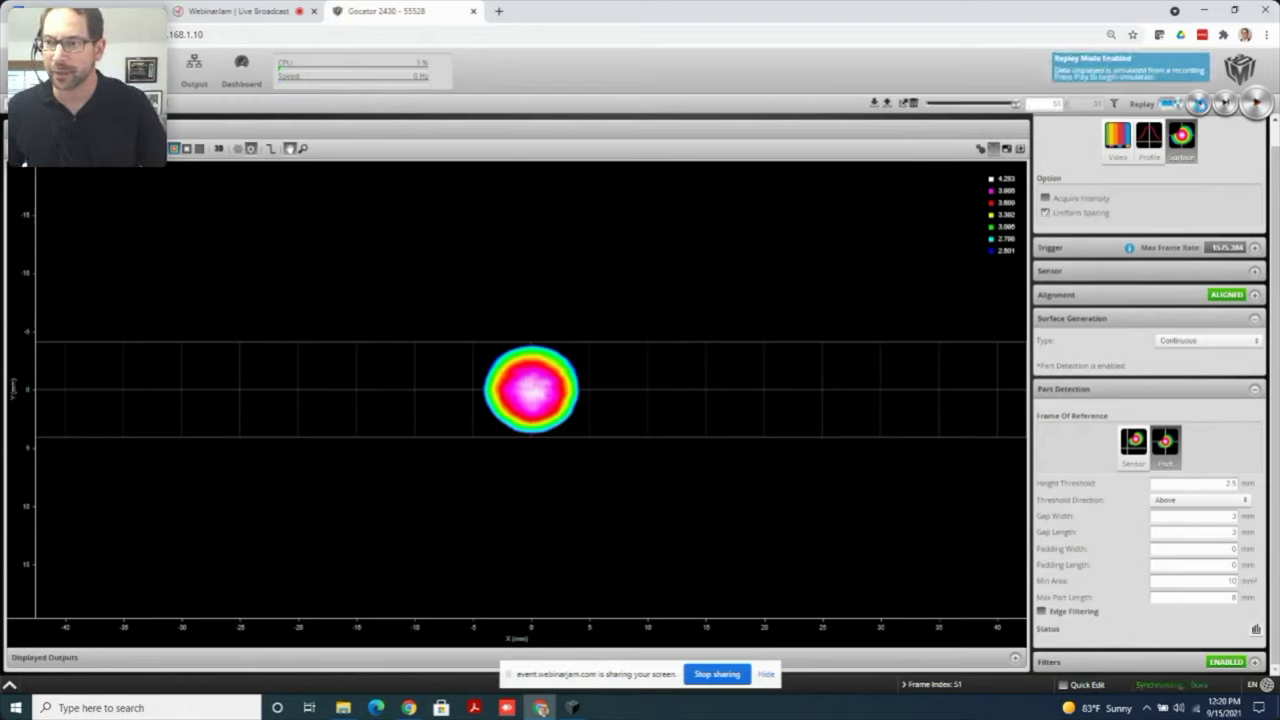
Rewind the replay to frame 8, zooming and panning the height map to show several separate dots
{"action": "left_click", "coordinate": [1199, 104]}
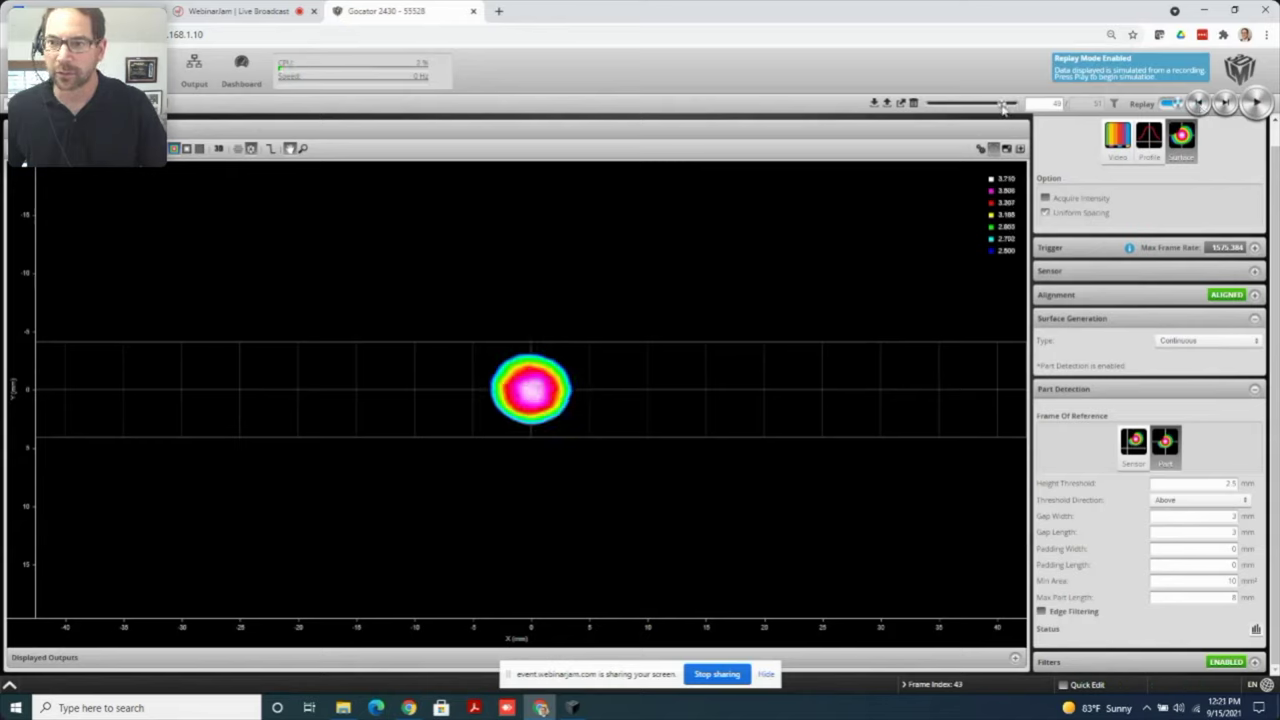
{"action": "left_click_drag", "start_coordinate": [1002, 105], "coordinate": [945, 112]}
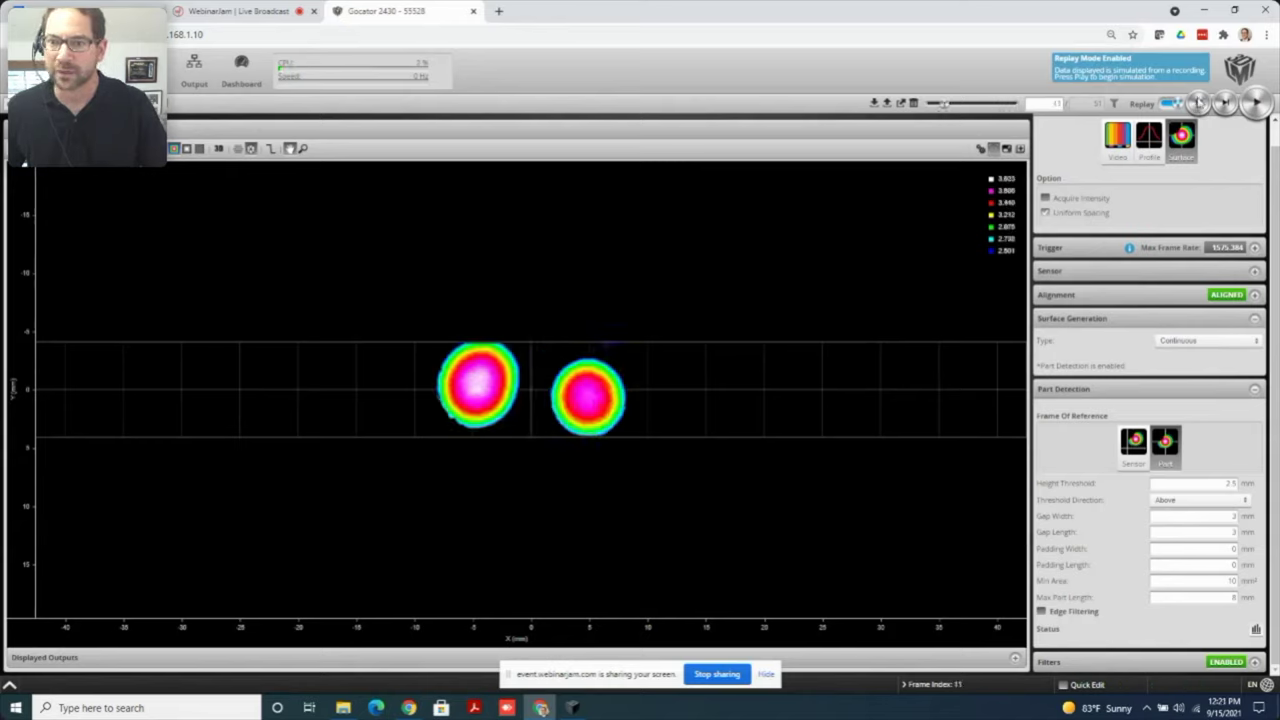
{"action": "left_click", "coordinate": [1199, 104]}
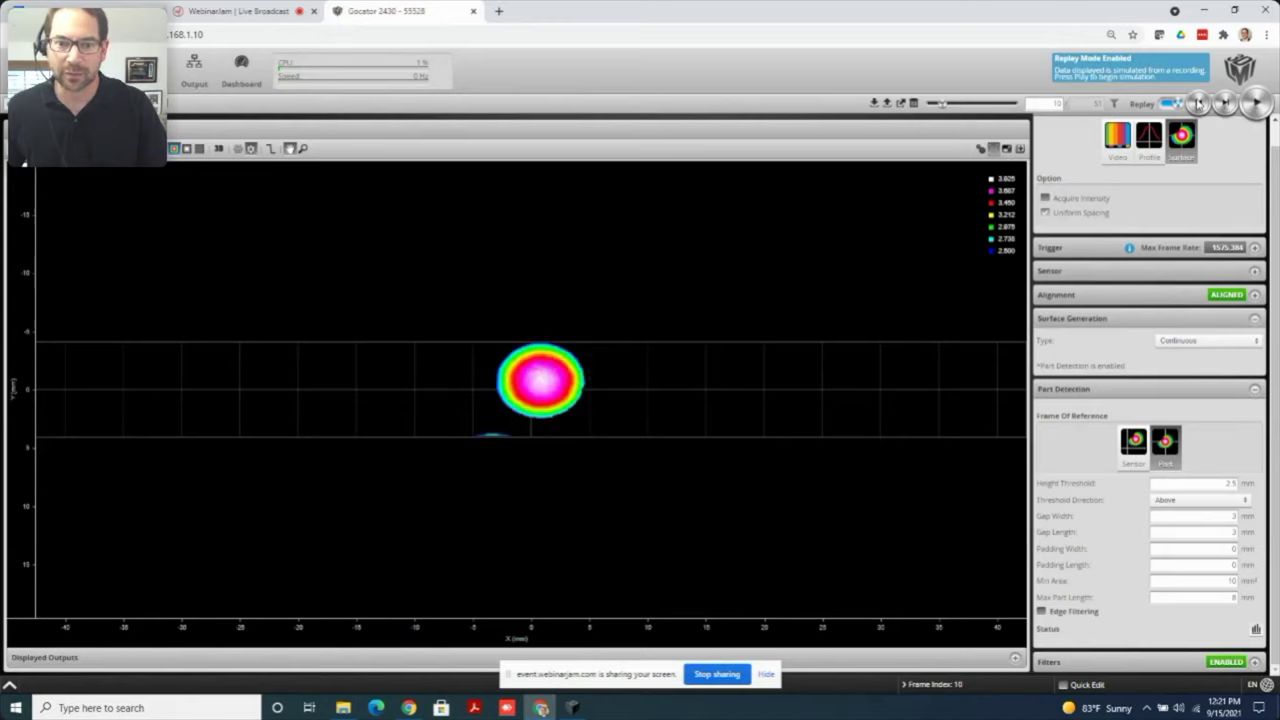
{"action": "left_click", "coordinate": [1199, 104]}
{"action": "scroll", "coordinate": [494, 448], "scroll_direction": "up", "scroll_amount": 3}
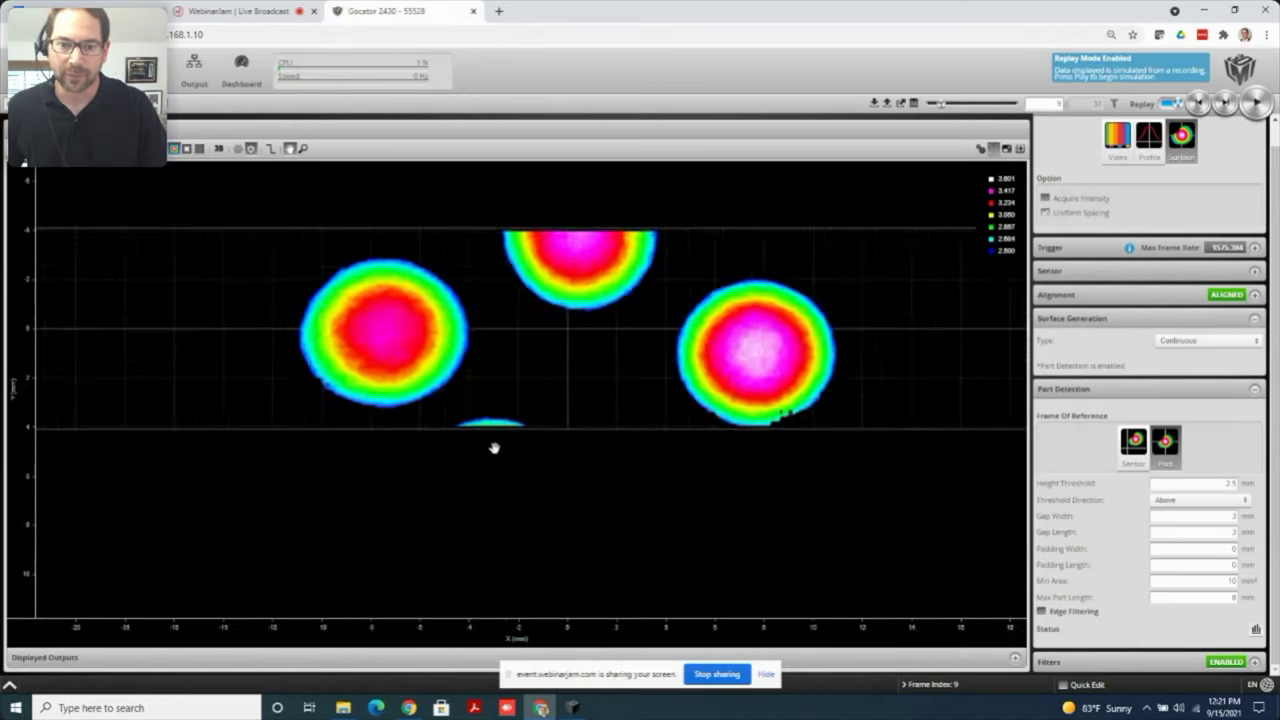
{"action": "scroll", "coordinate": [494, 448], "scroll_direction": "up", "scroll_amount": 2}
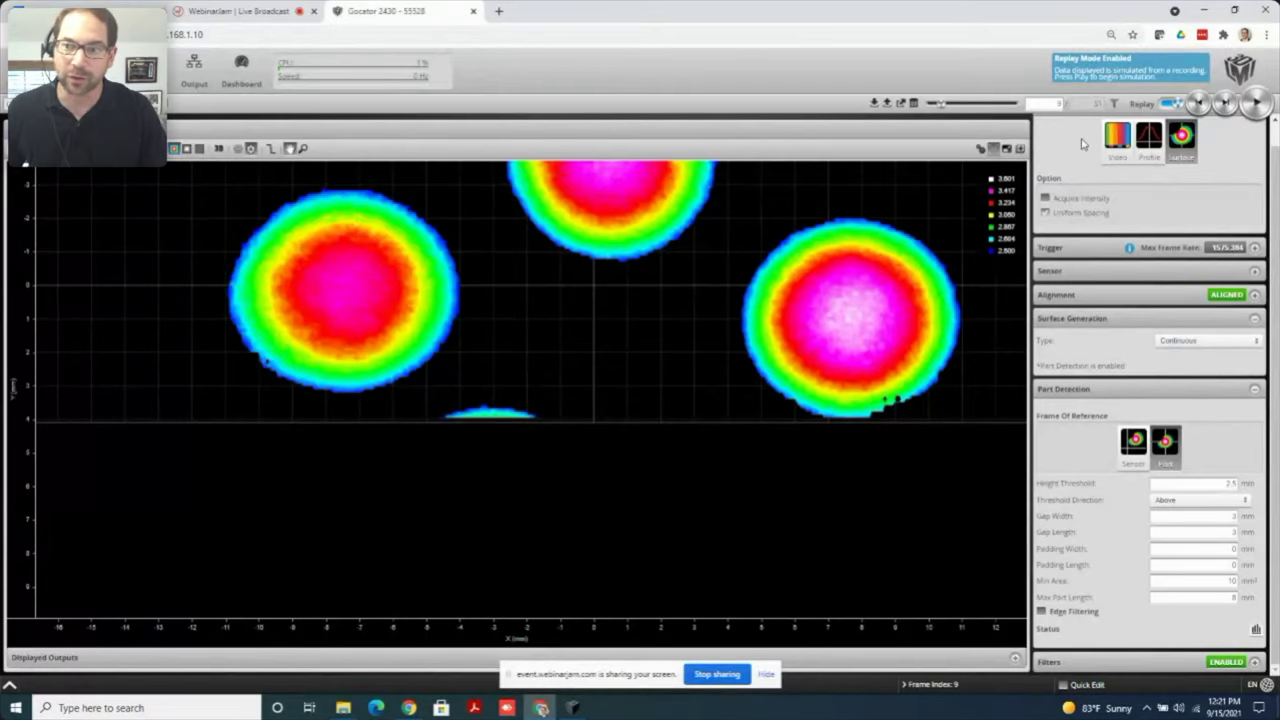
{"action": "left_click", "coordinate": [1197, 104]}
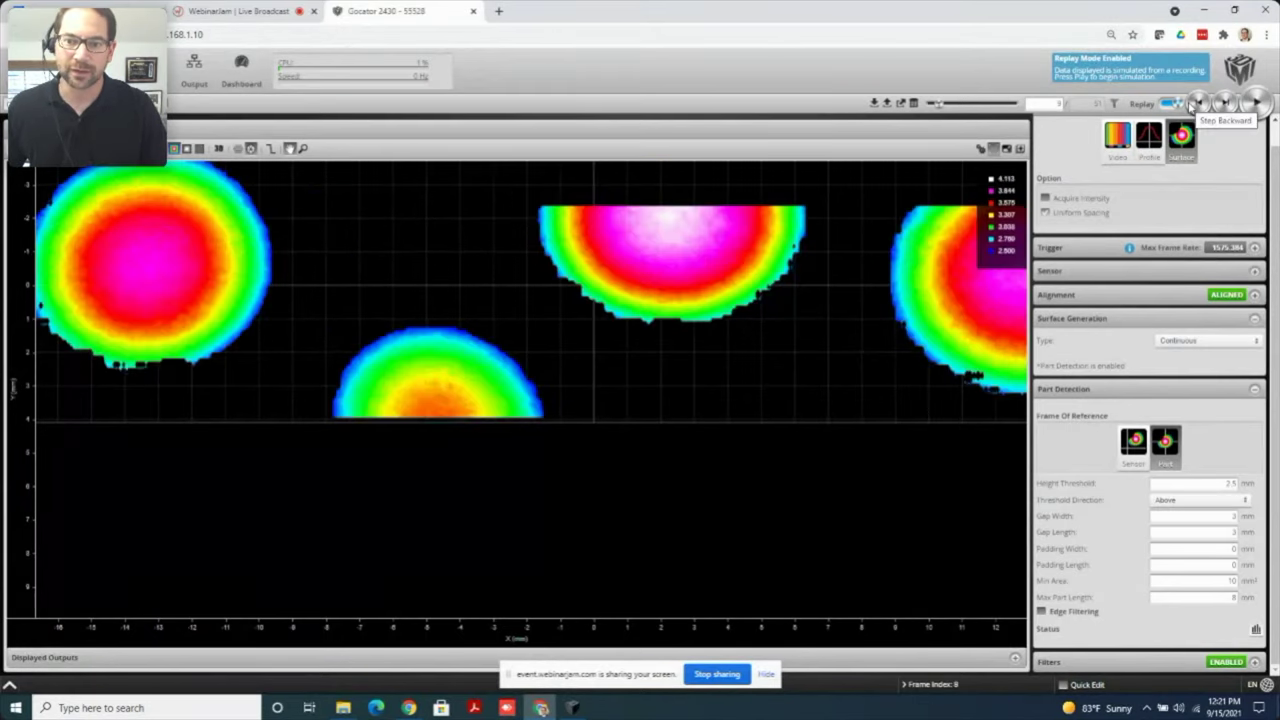
{"action": "scroll", "coordinate": [805, 385], "scroll_direction": "down", "scroll_amount": 2}
{"action": "scroll", "coordinate": [805, 385], "scroll_direction": "down", "scroll_amount": 1}
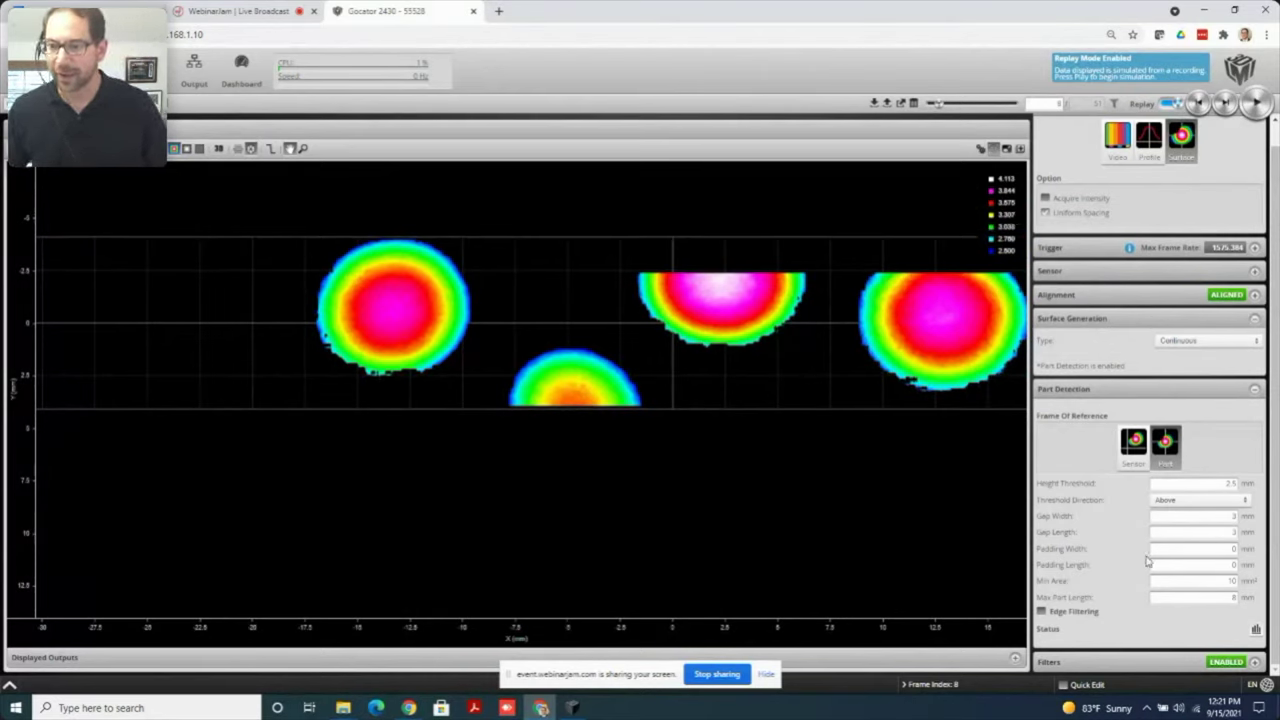
{"action": "left_click_drag", "start_coordinate": [838, 537], "coordinate": [738, 539]}
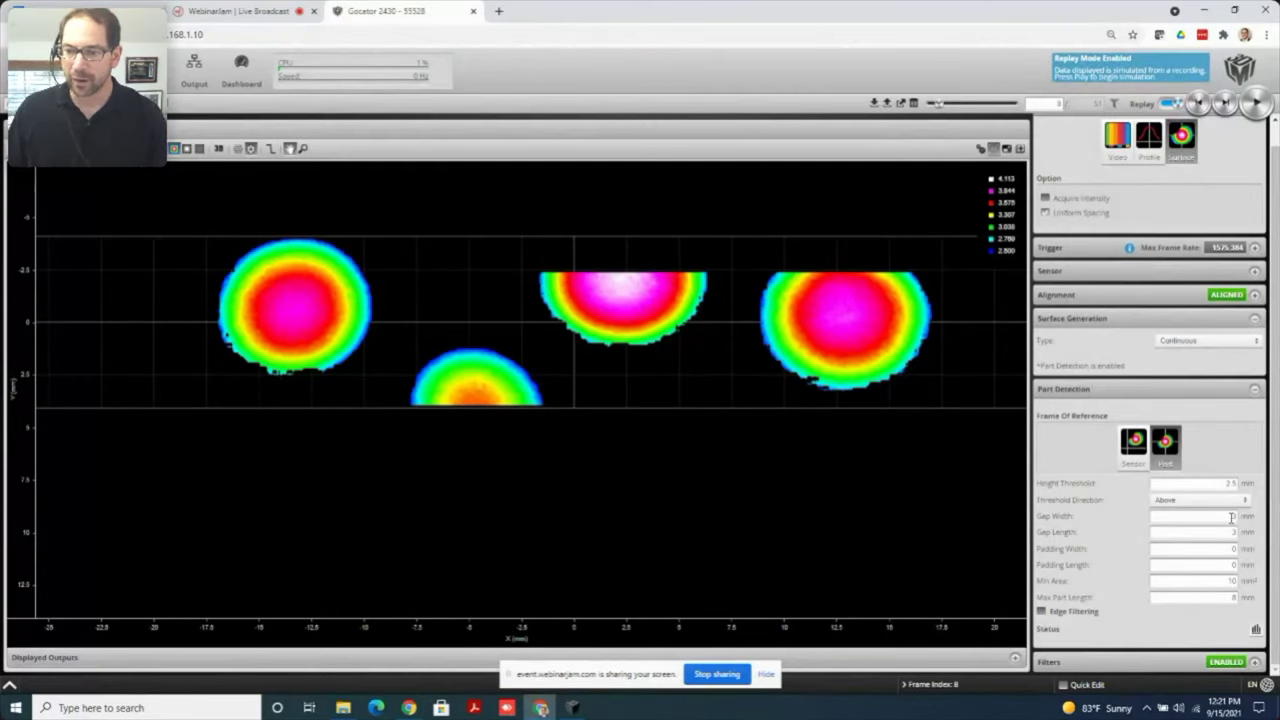
Set Gap Width and Gap Length to 1 mm, turn Replay off and start a live scan
{"action": "left_click", "coordinate": [1231, 517]}
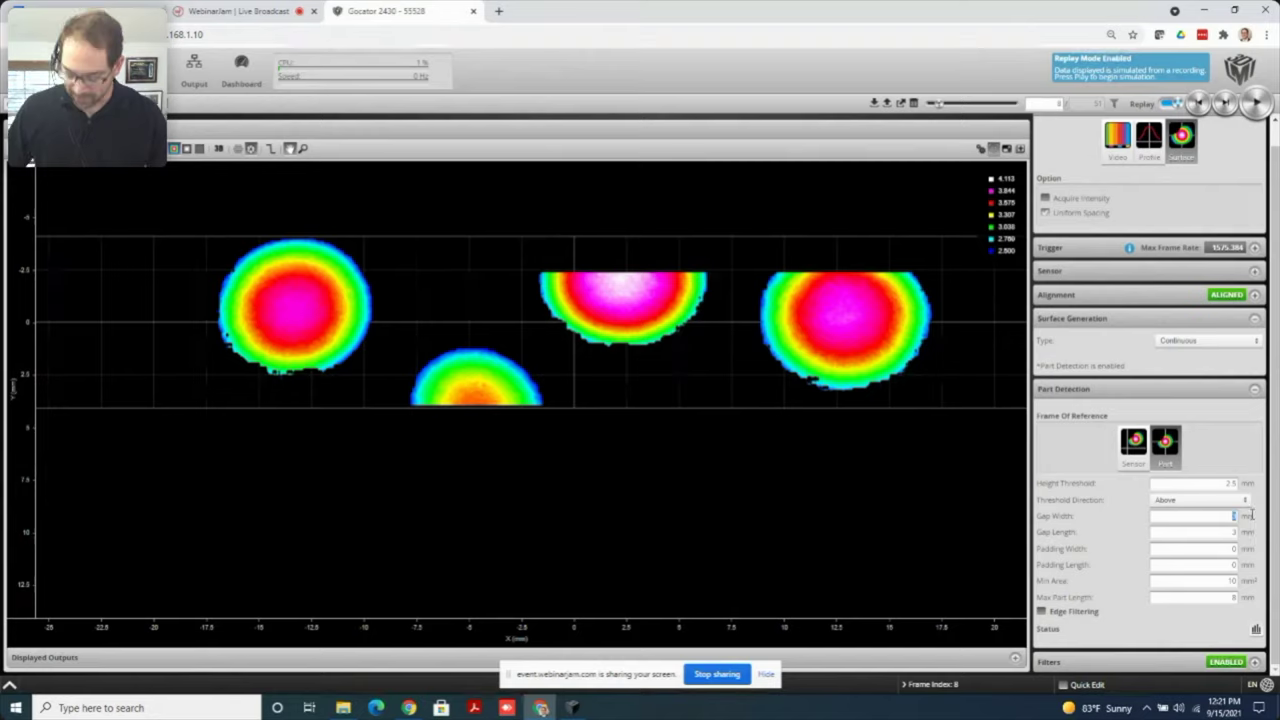
{"action": "key", "text": "Tab"}
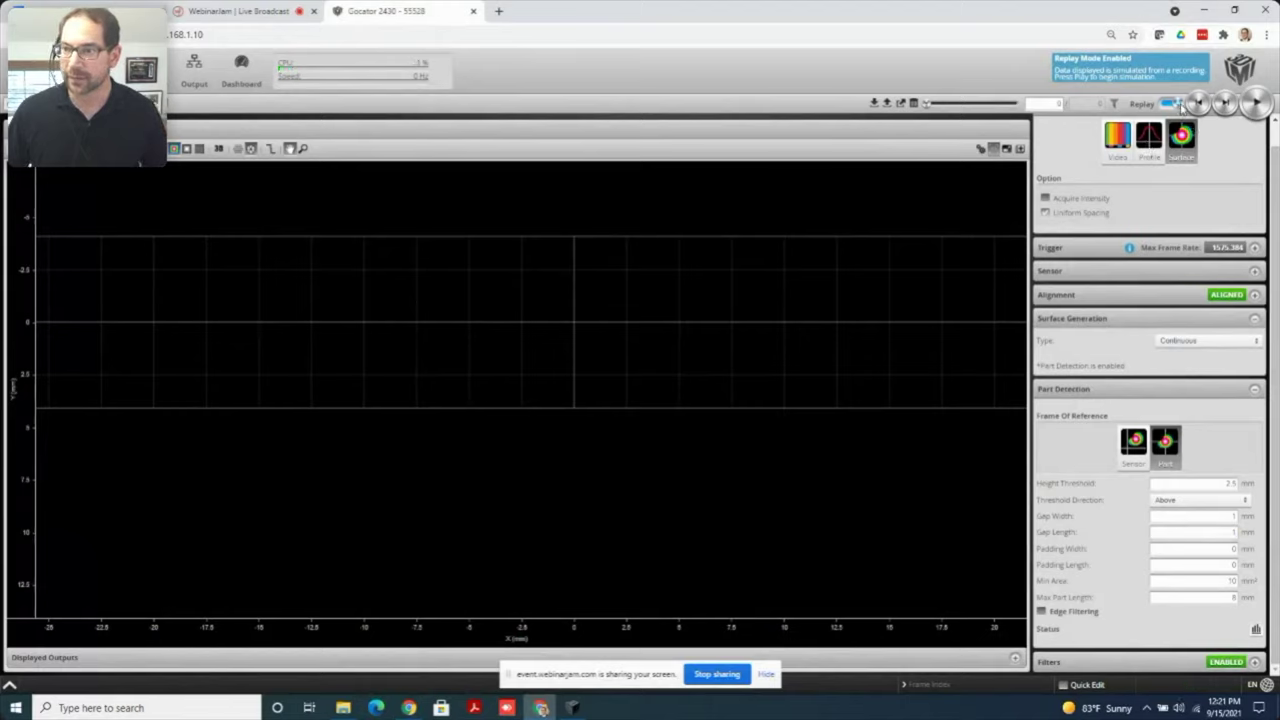
{"action": "left_click", "coordinate": [1170, 104]}
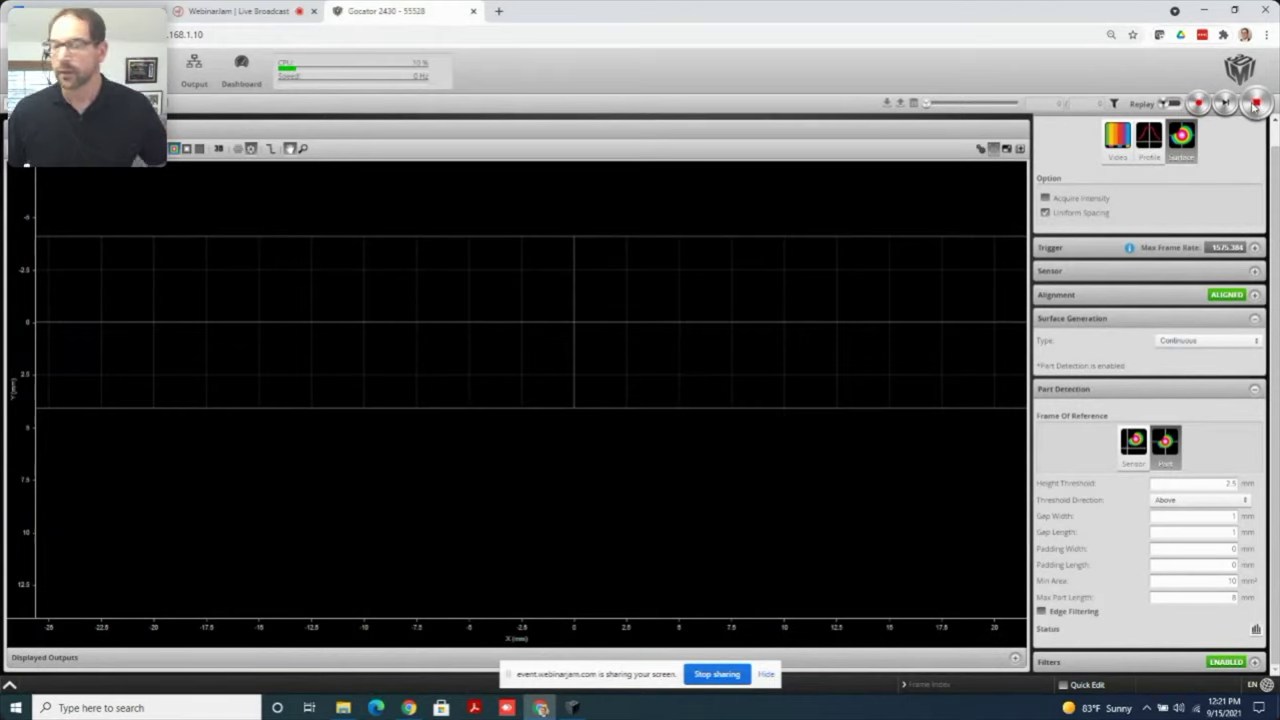
{"action": "left_click", "coordinate": [1256, 104]}
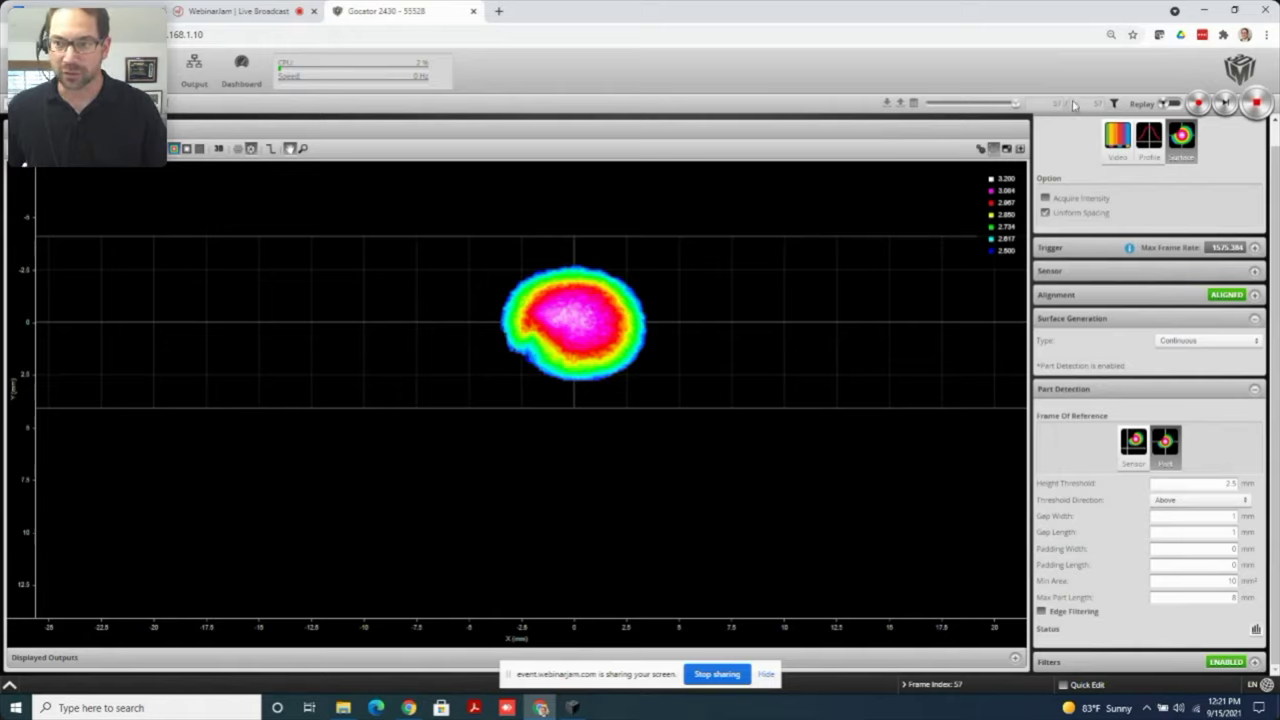
Turn Replay back on, step back five frames to frame 52, and zoom into the dot
{"action": "left_click", "coordinate": [1168, 105]}
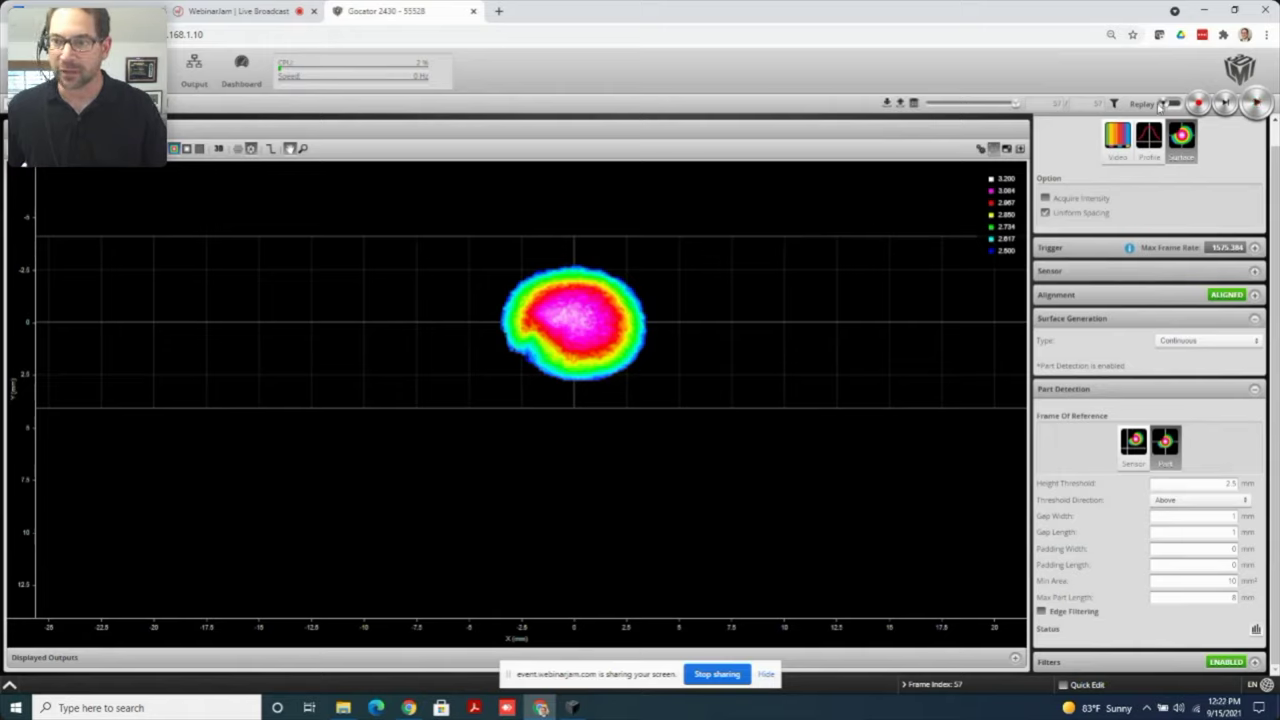
{"action": "left_click", "coordinate": [1197, 104]}
{"action": "left_click", "coordinate": [1197, 104]}
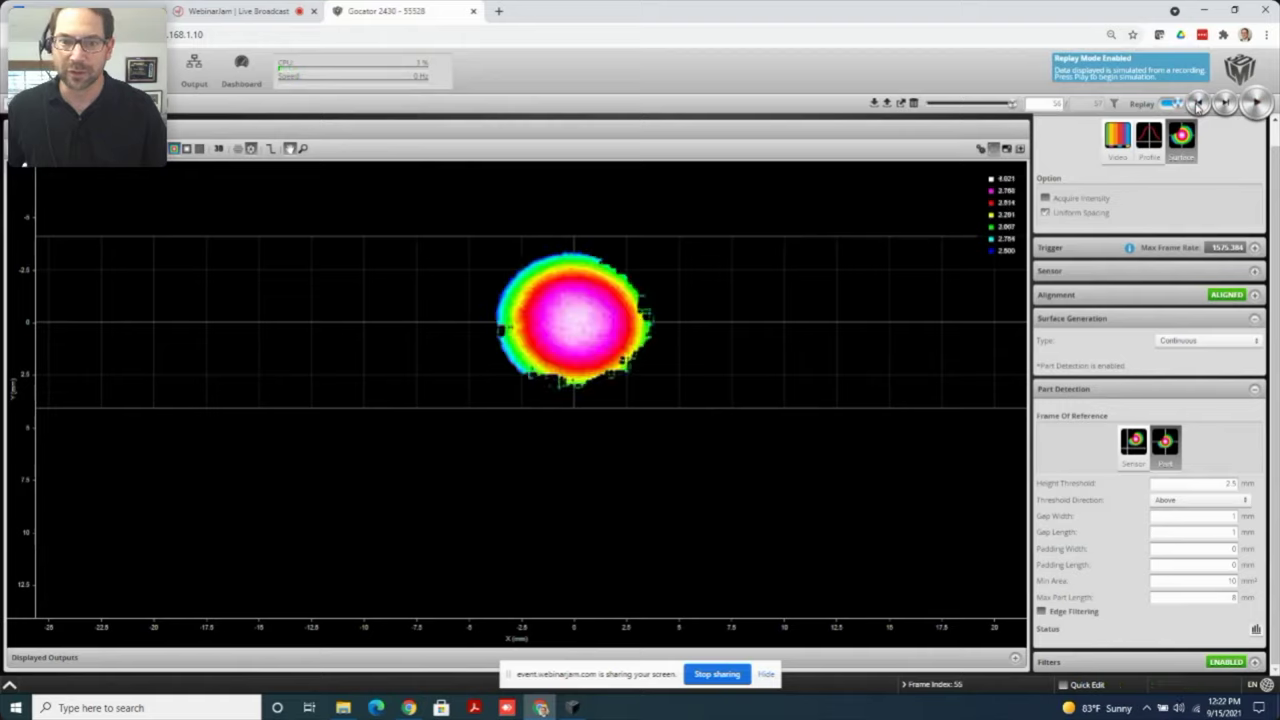
{"action": "left_click", "coordinate": [1197, 104]}
{"action": "left_click", "coordinate": [1197, 104]}
{"action": "left_click", "coordinate": [1197, 104]}
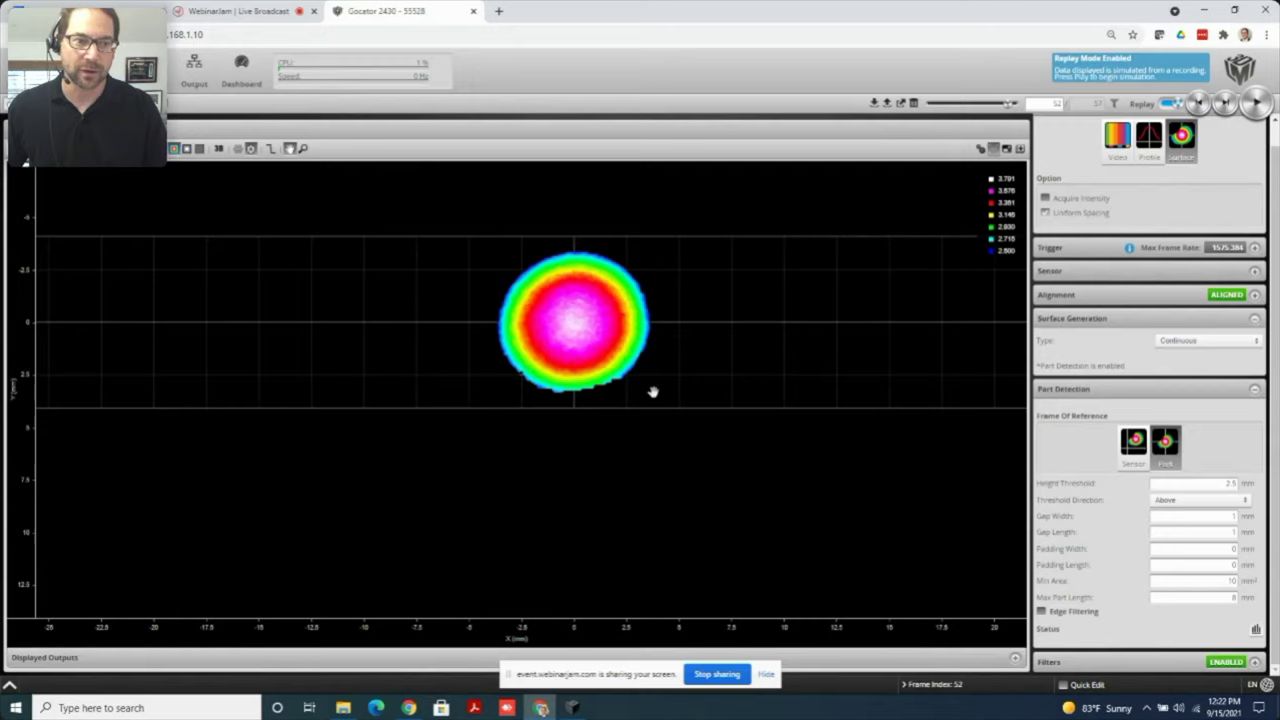
{"action": "scroll", "coordinate": [540, 325], "scroll_direction": "up", "scroll_amount": 1}
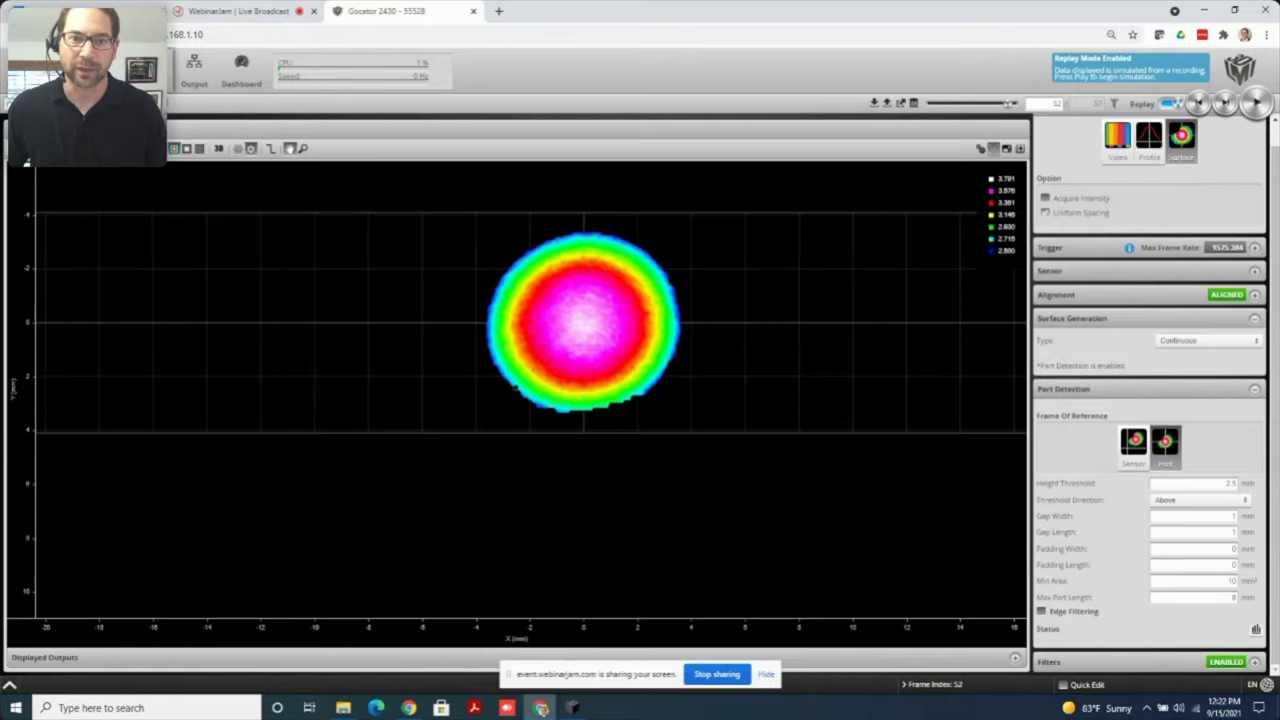
On the Measure page, add a Surface Bounding Box tool with Region toggled and Length enabled
{"action": "left_click", "coordinate": [145, 72]}
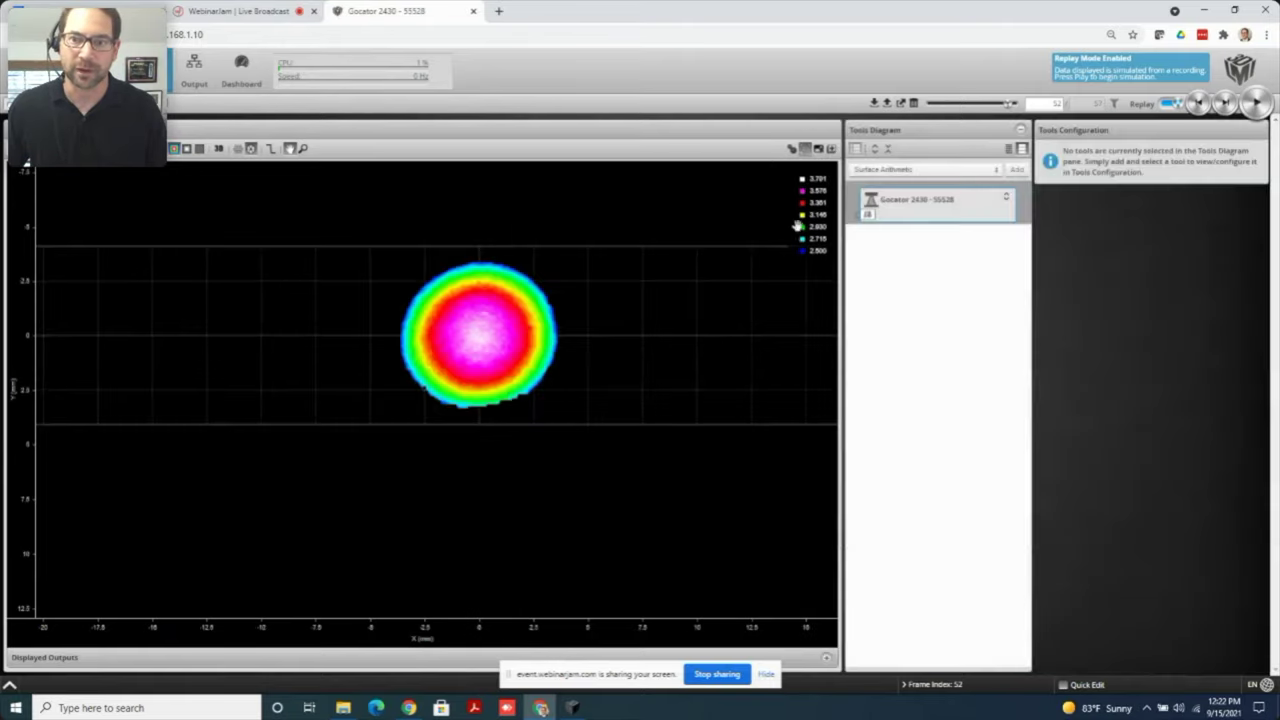
{"action": "left_click", "coordinate": [880, 170]}
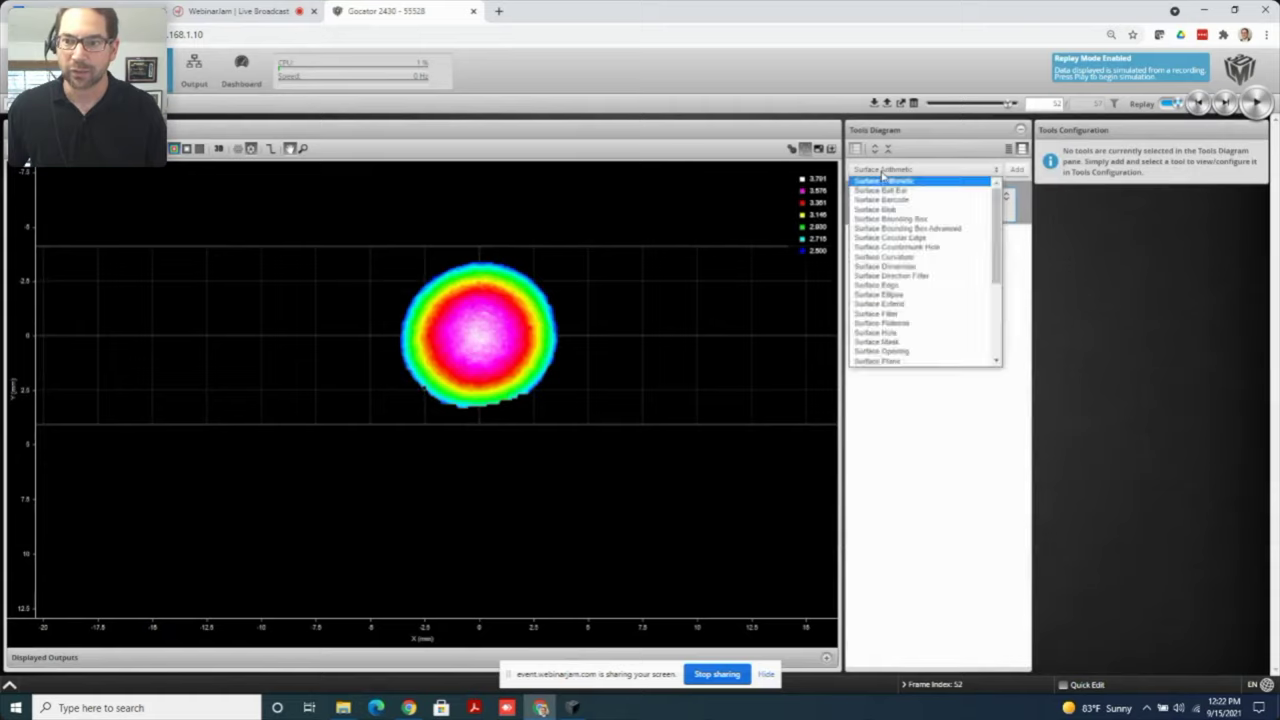
{"action": "left_click", "coordinate": [905, 218]}
{"action": "left_click", "coordinate": [1016, 170]}
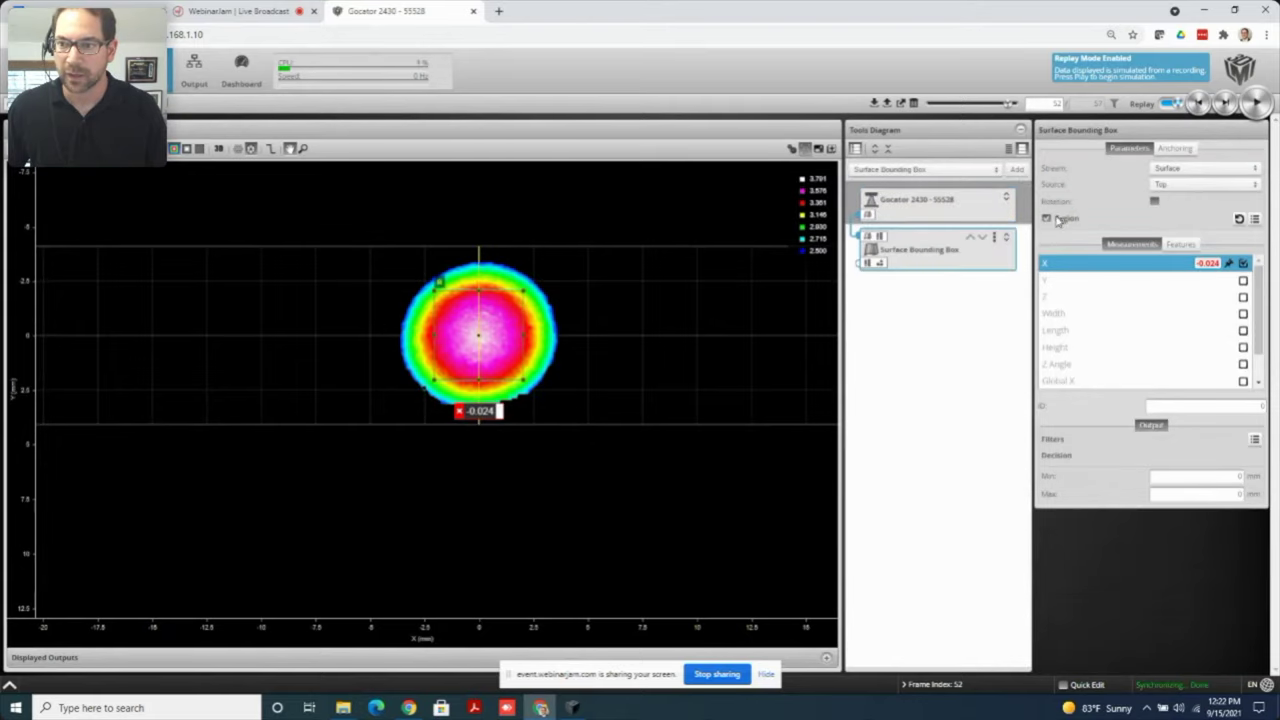
{"action": "left_click", "coordinate": [1047, 219]}
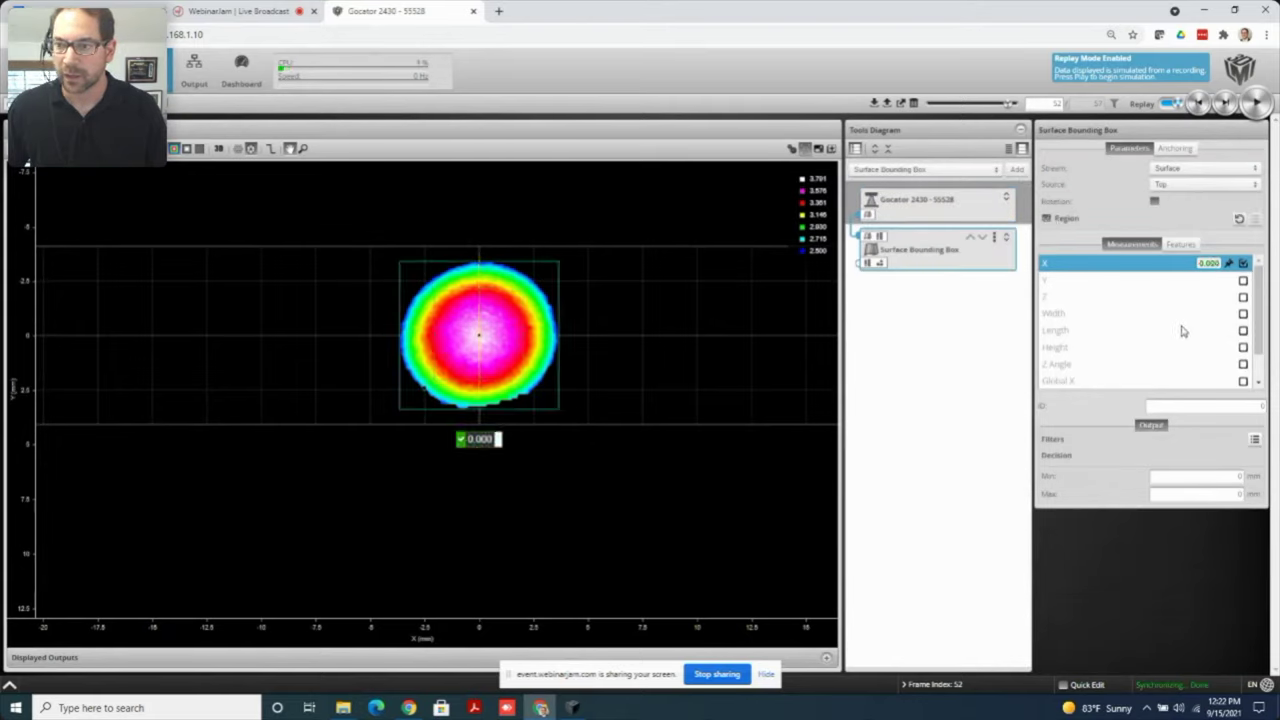
{"action": "left_click", "coordinate": [1243, 331]}
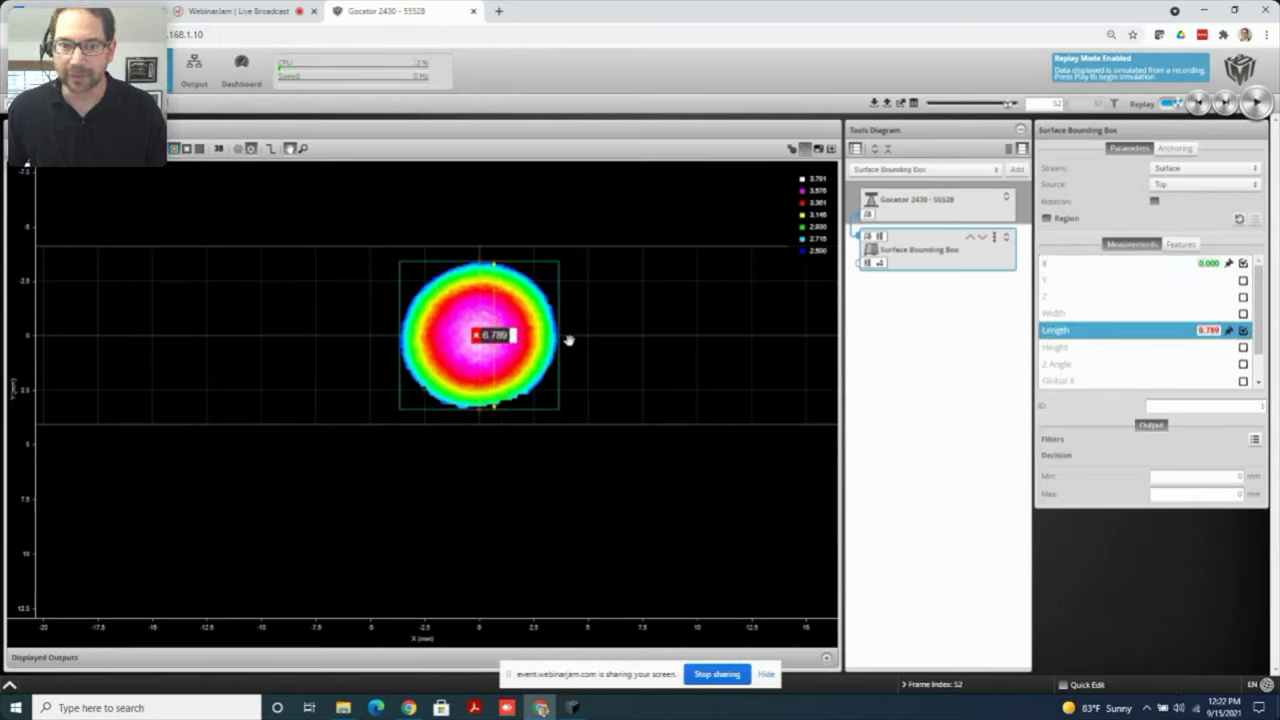
Step back through the recorded frames to frame 44 to review the Length reading
{"action": "mouse_move", "coordinate": [475, 348]}
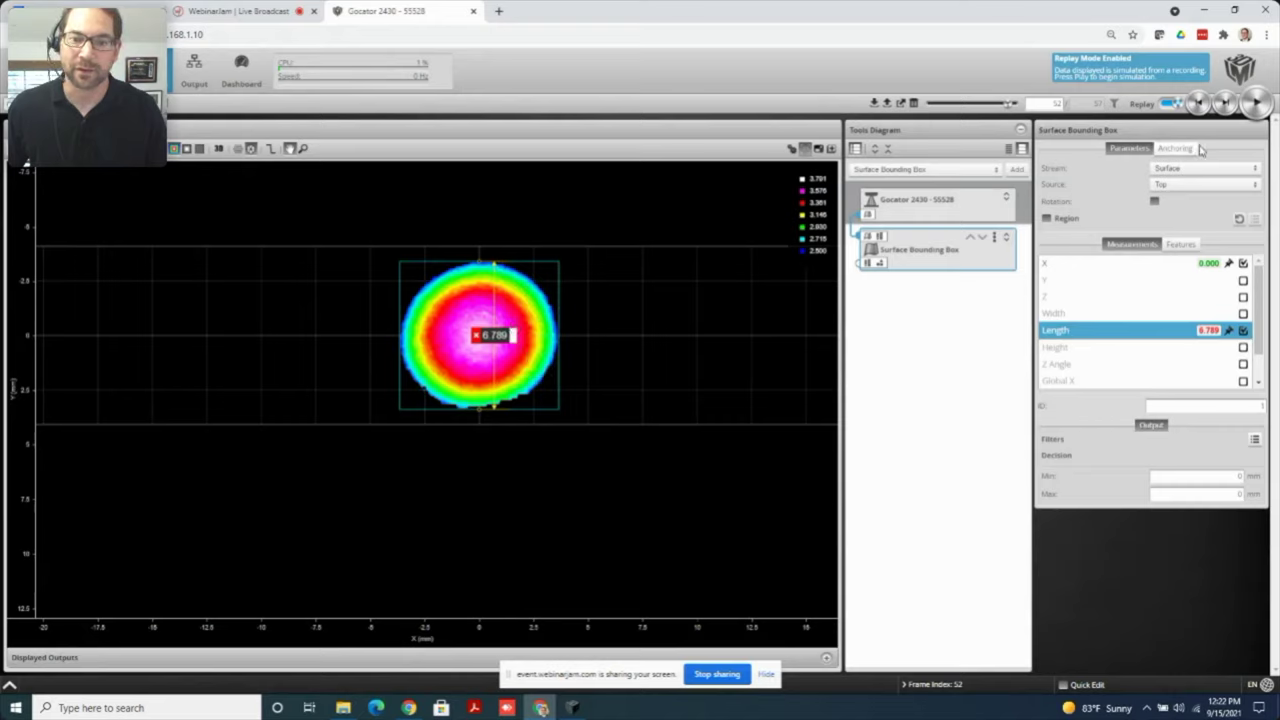
{"action": "left_click", "coordinate": [1200, 108]}
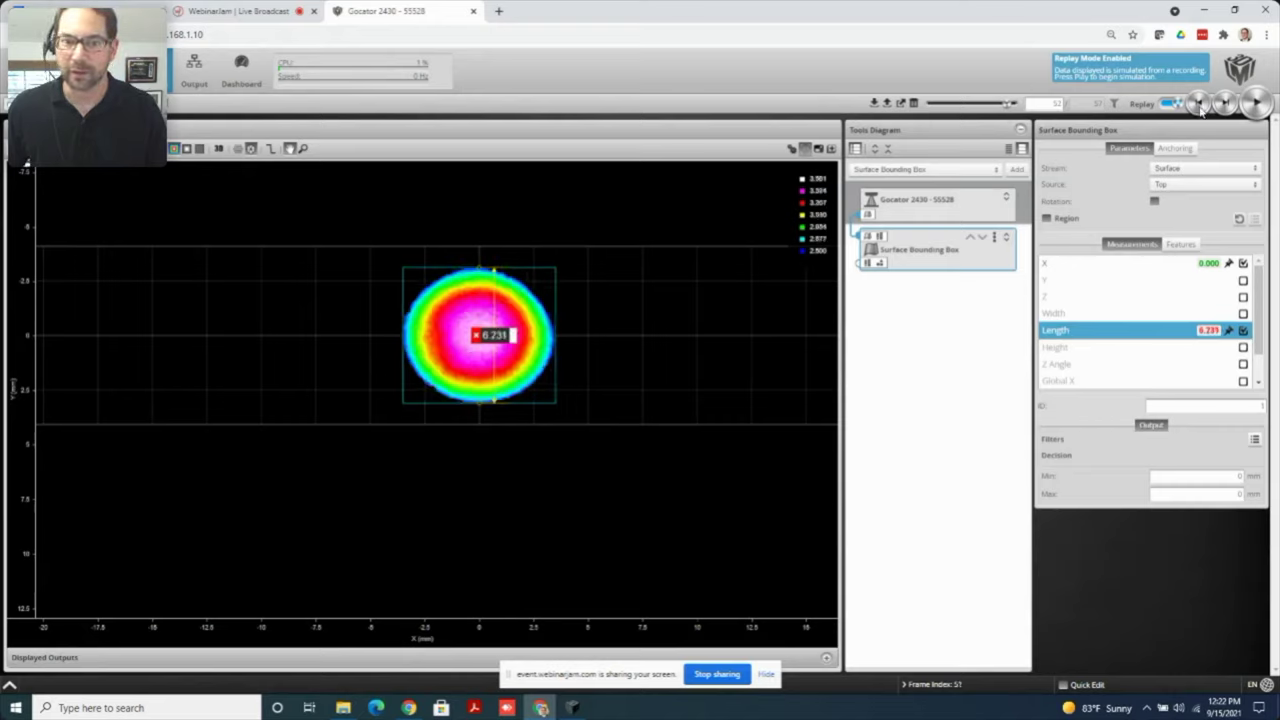
{"action": "left_click", "coordinate": [1200, 108]}
{"action": "left_click", "coordinate": [1200, 108]}
{"action": "left_click", "coordinate": [1200, 108]}
{"action": "left_click", "coordinate": [1200, 108]}
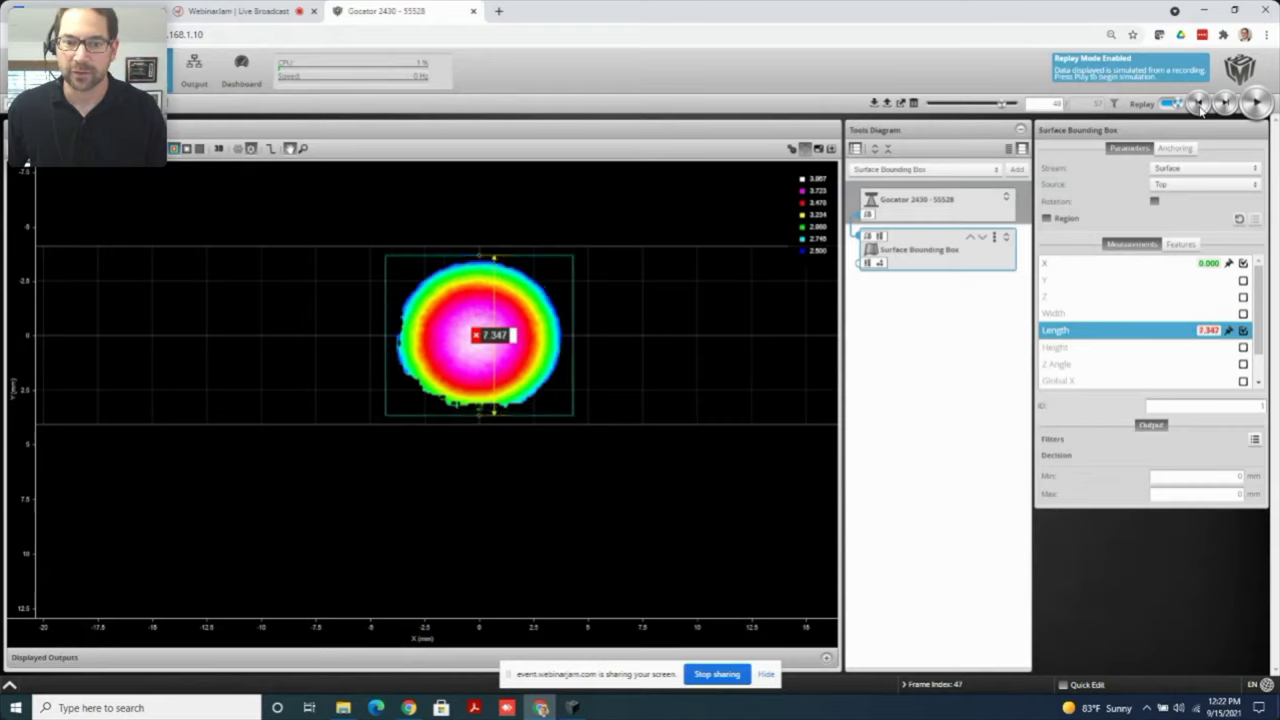
{"action": "left_click", "coordinate": [1200, 108]}
{"action": "left_click", "coordinate": [1200, 108]}
{"action": "left_click", "coordinate": [1200, 108]}
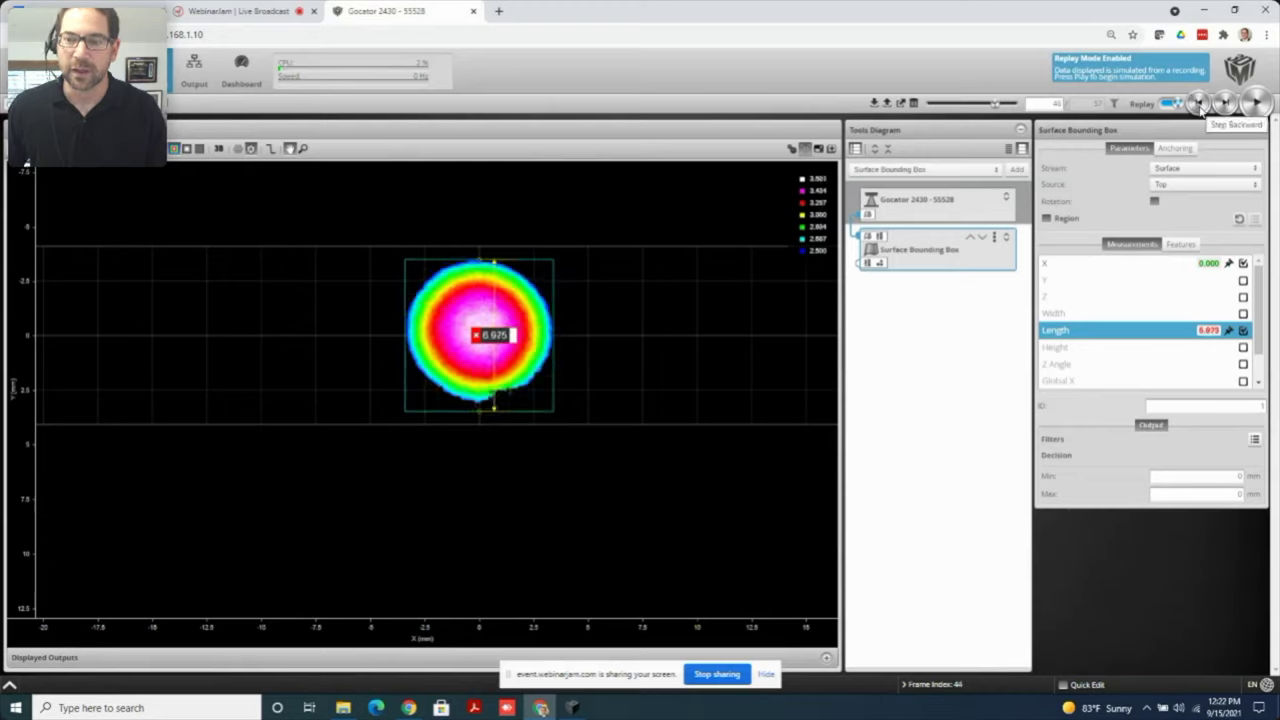
{"action": "left_click", "coordinate": [1200, 108]}
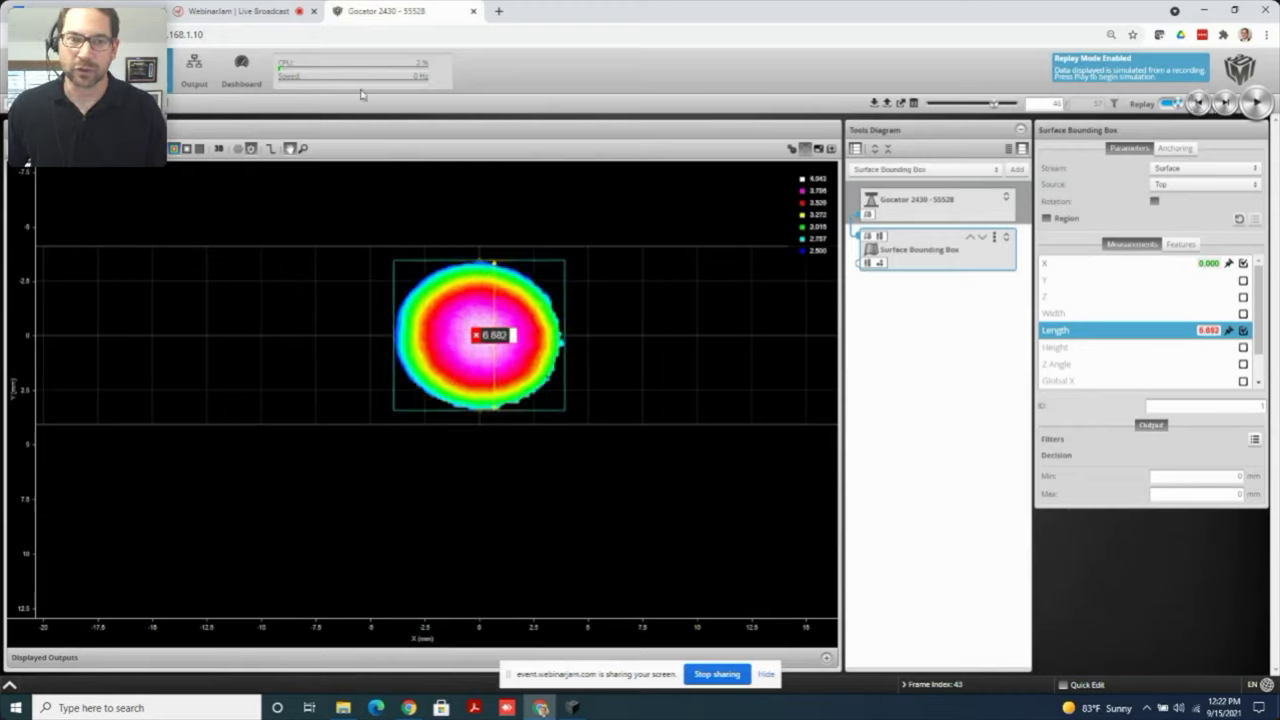
Briefly show the Gocator Emulator, then turn Replay off to return to live mode
{"action": "left_click", "coordinate": [572, 707]}
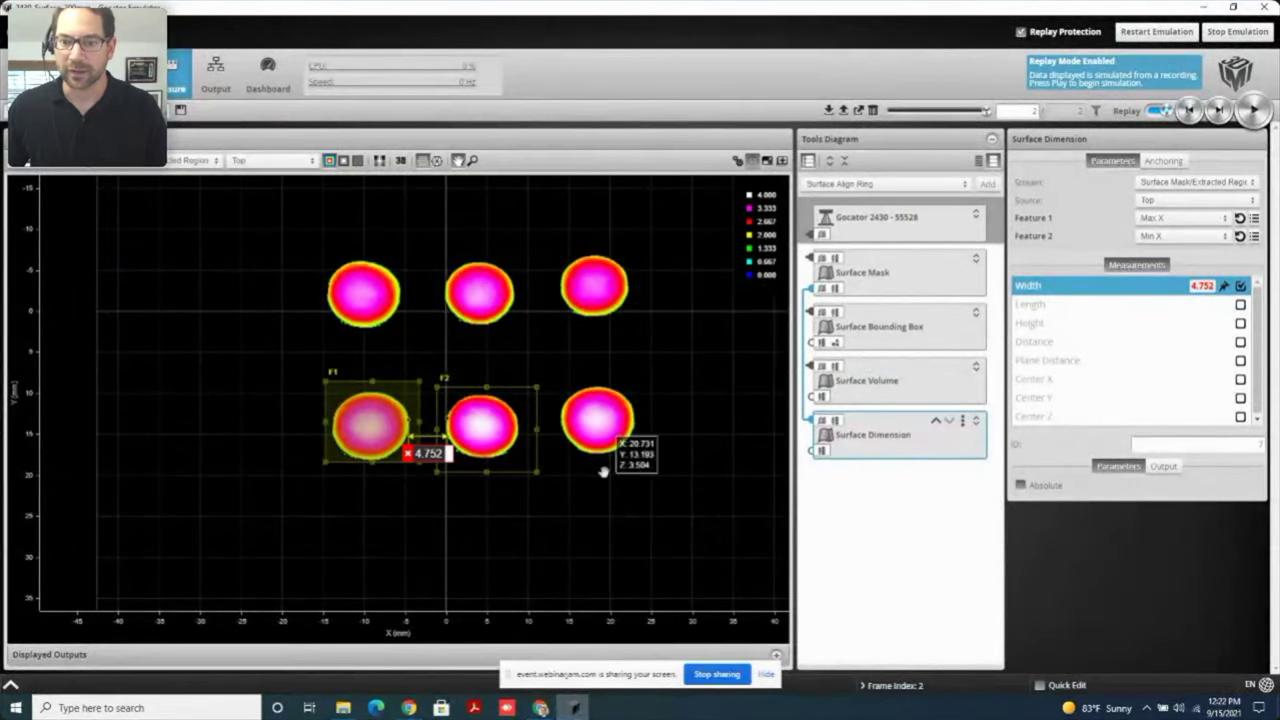
{"action": "left_click", "coordinate": [573, 707]}
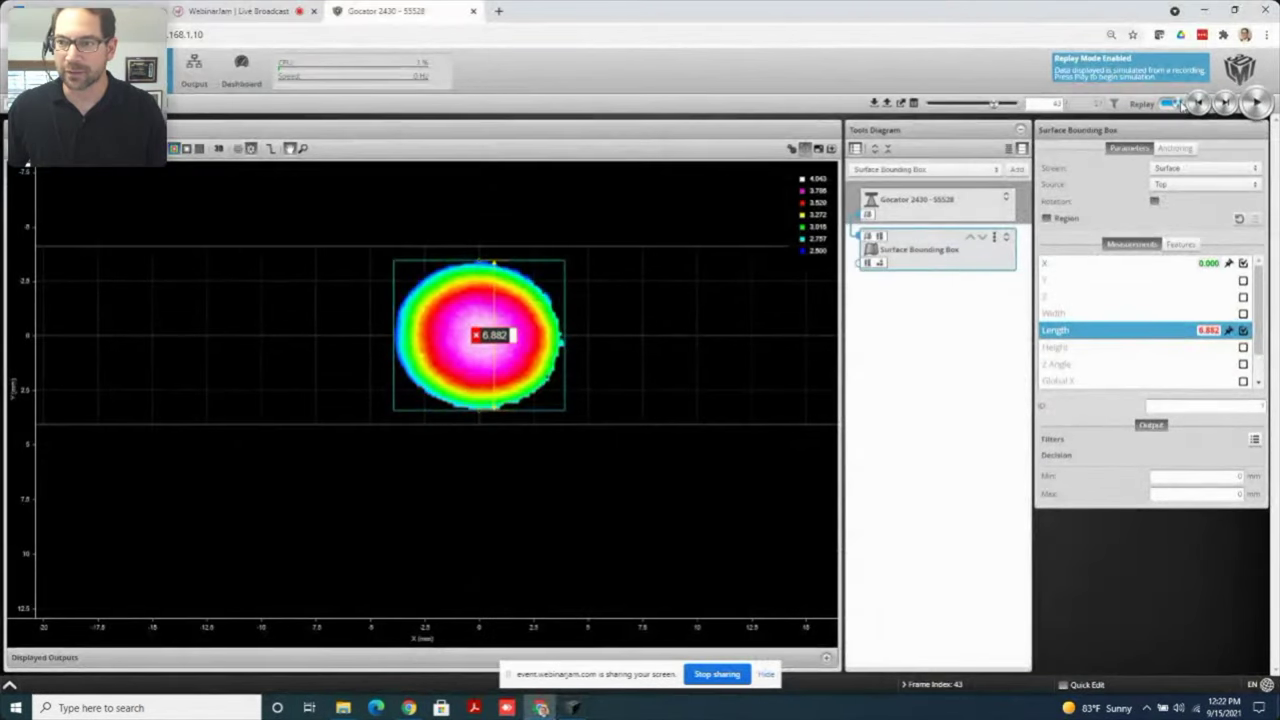
{"action": "left_click", "coordinate": [1172, 104]}
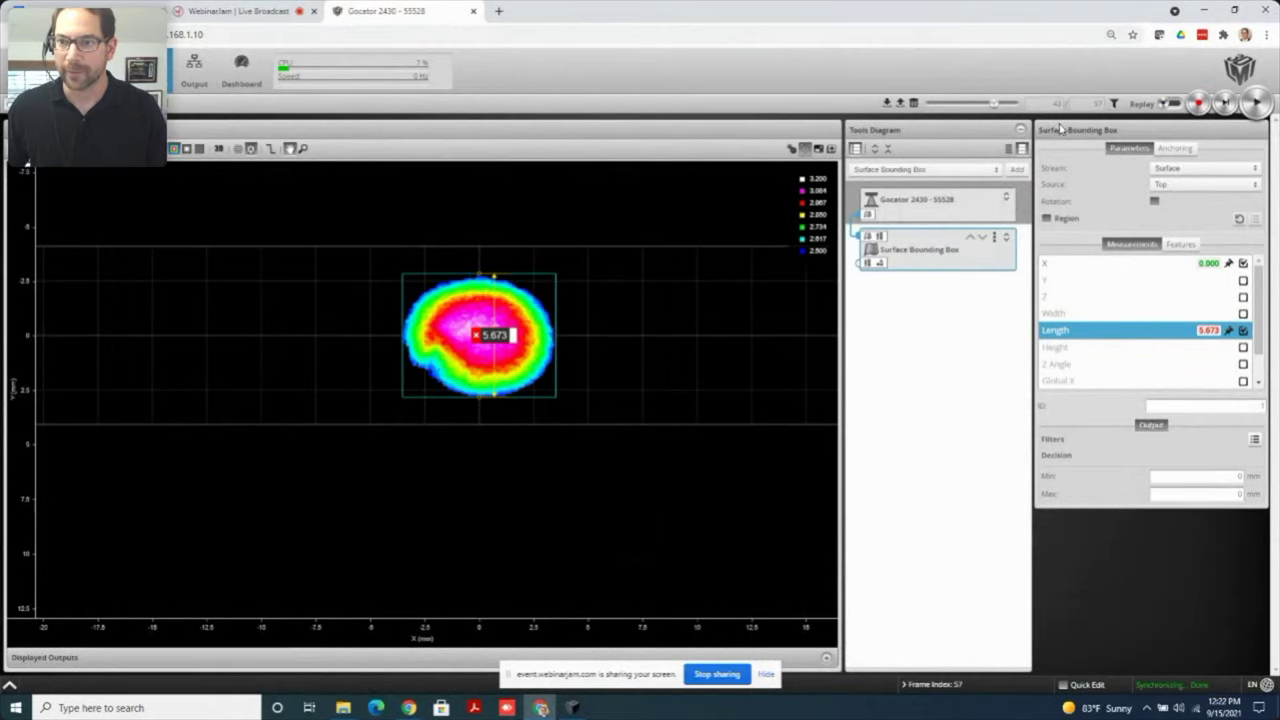
Start a live scan, change the emulator viewer's display mode, then return to the live sensor page's Padding Length field
{"action": "left_click", "coordinate": [1255, 104]}
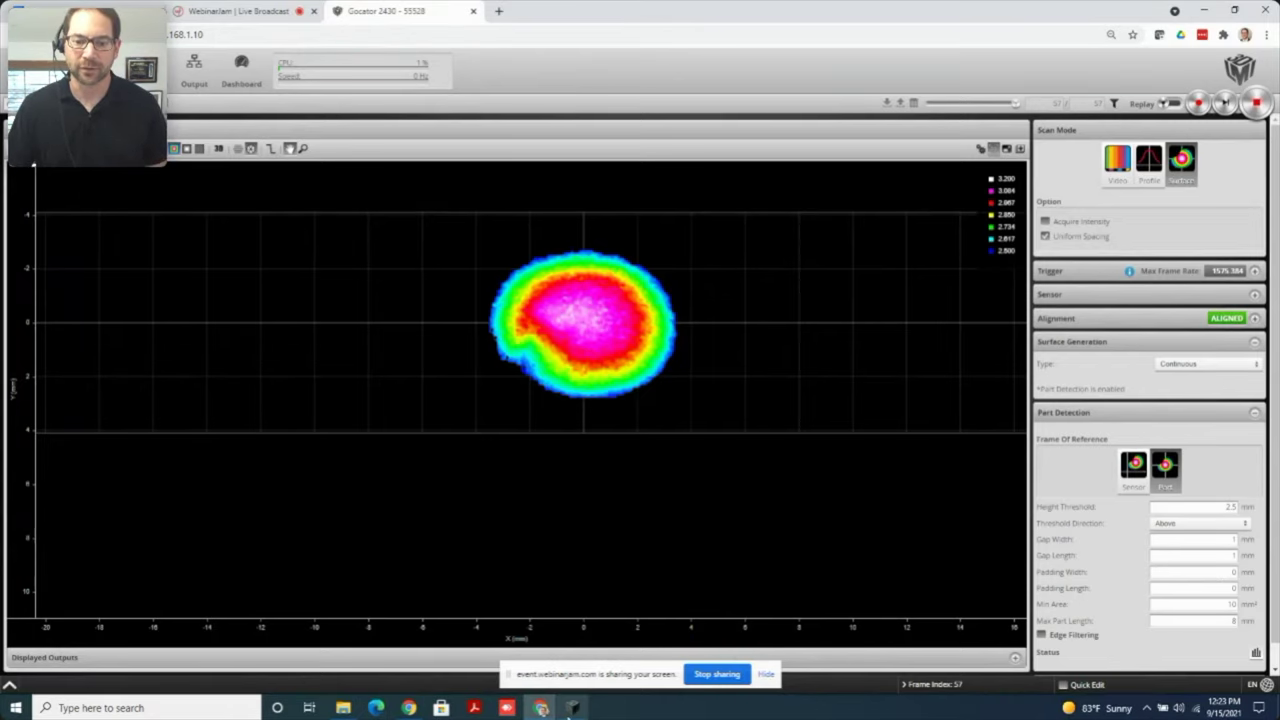
{"action": "left_click", "coordinate": [573, 708]}
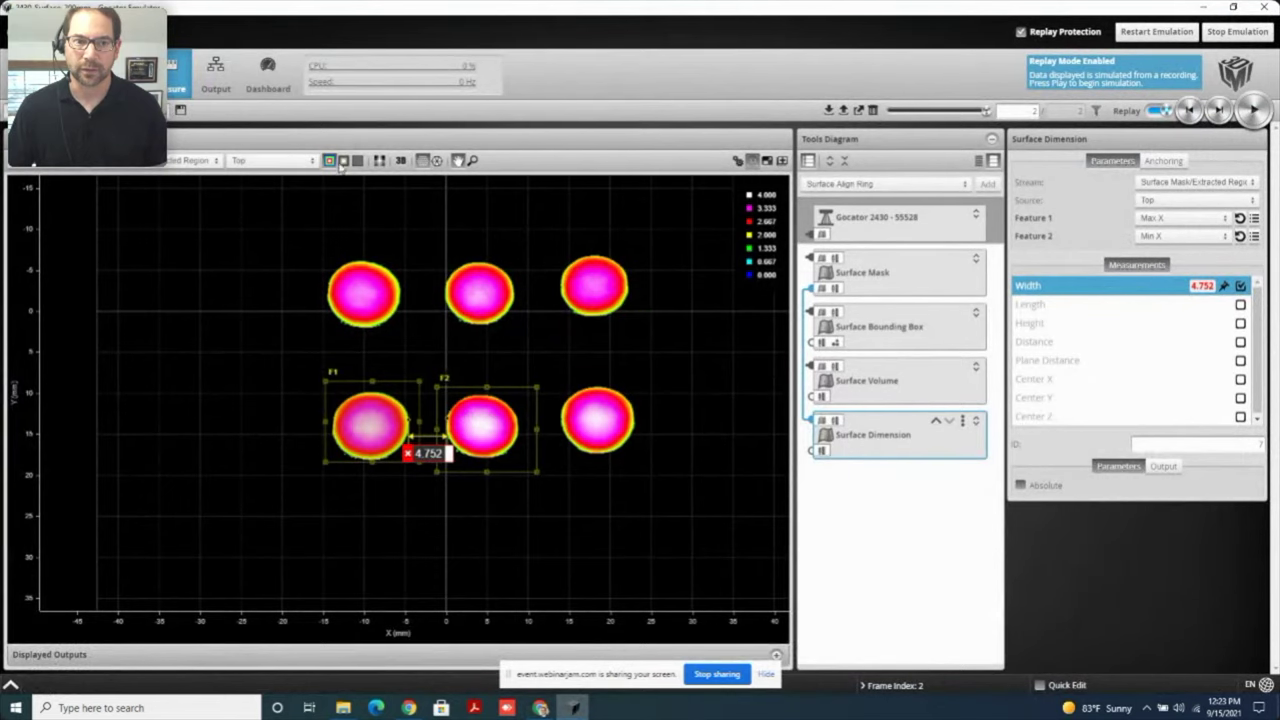
{"action": "left_click", "coordinate": [400, 160]}
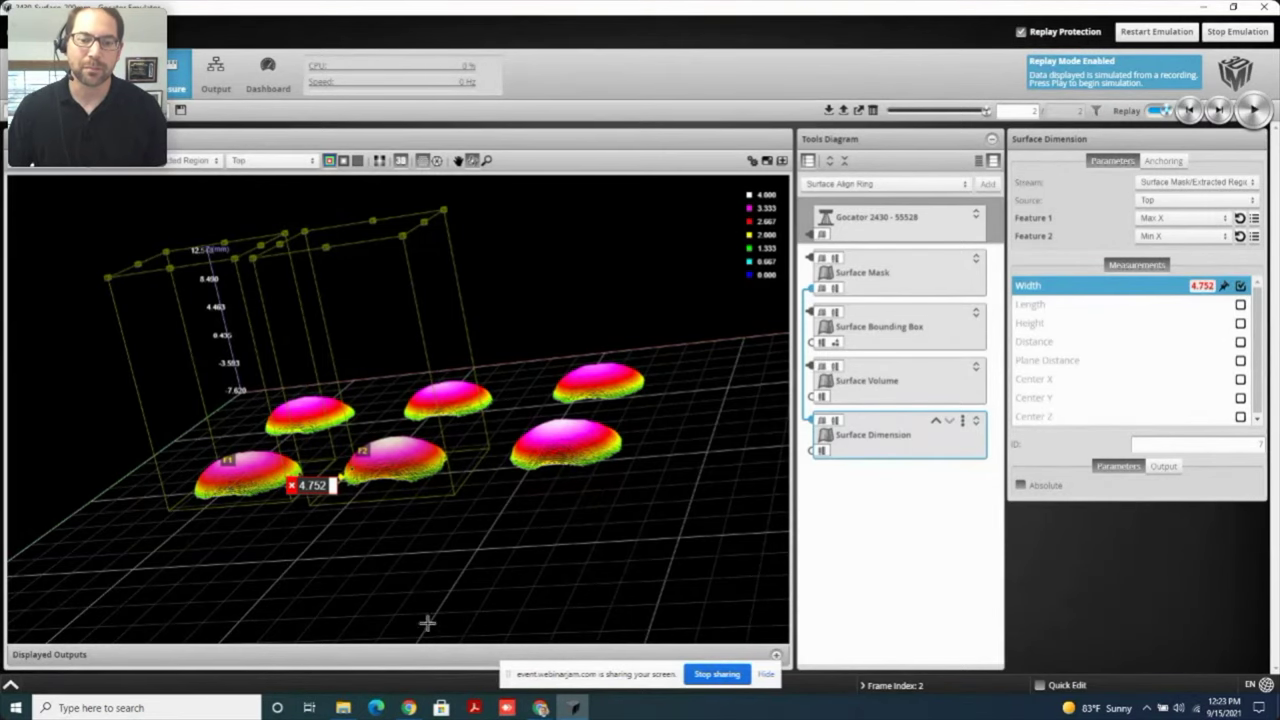
{"action": "key", "text": "alt+Tab"}
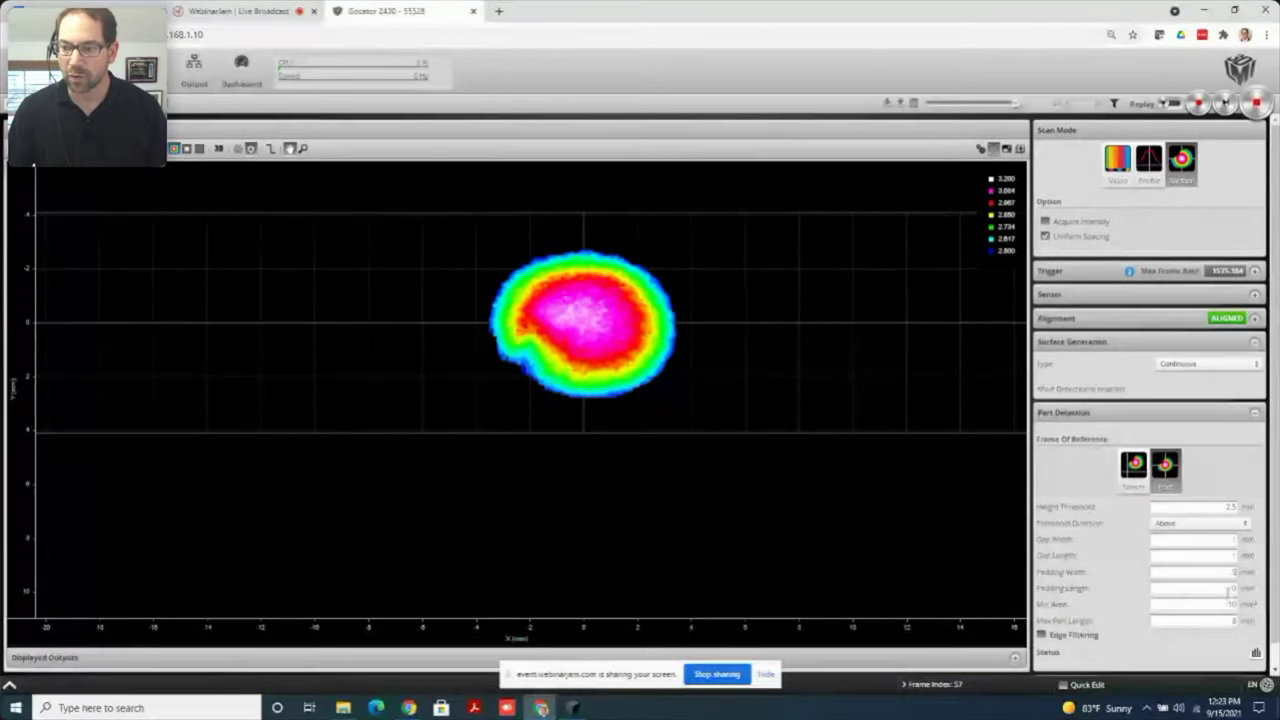
{"action": "left_click", "coordinate": [1228, 590]}
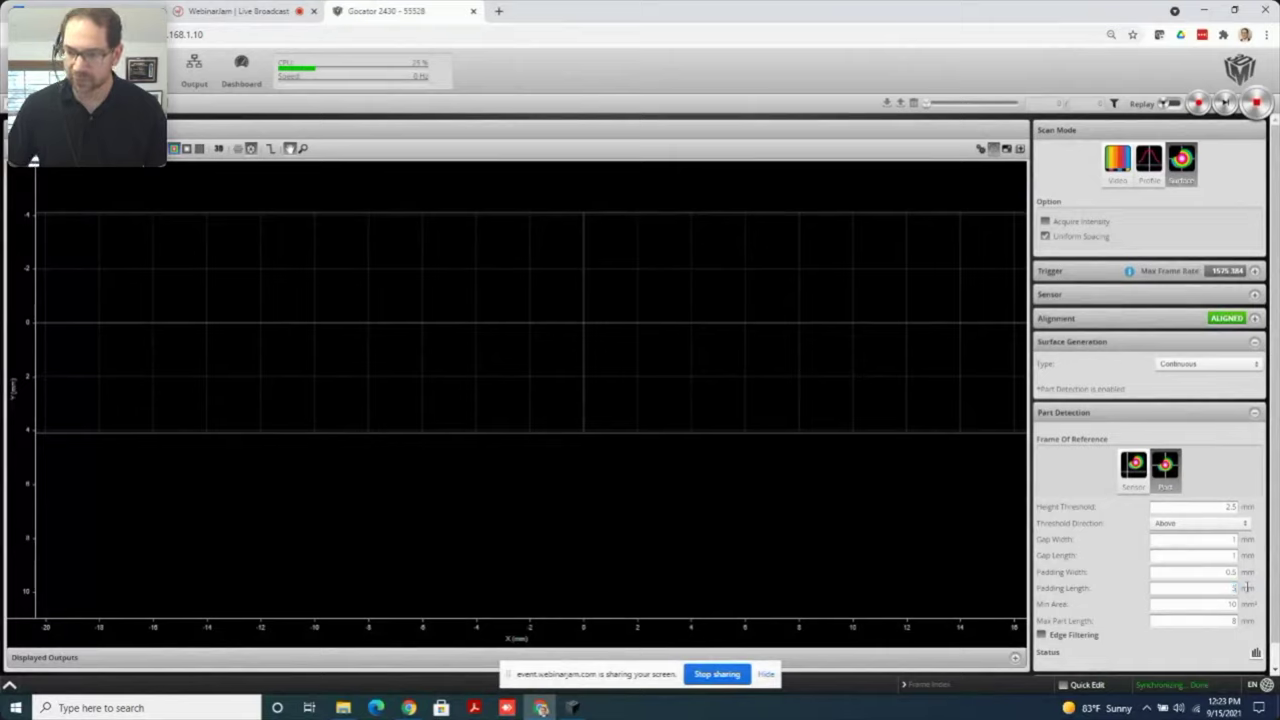
Enter 0.5 as the Part Detection Padding Length
{"action": "type", "text": "0.5"}
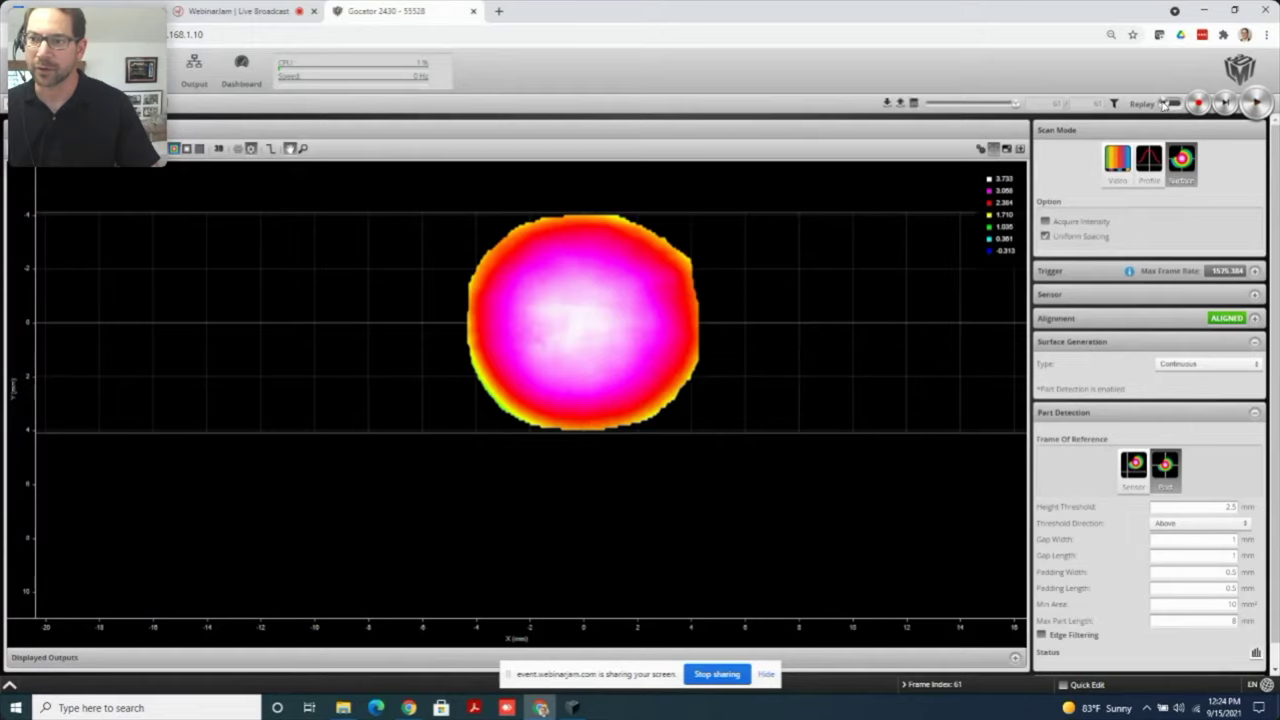
Turn Replay on, step back one frame, and show the scan as a rotated, zoomed 3D surface
{"action": "left_click", "coordinate": [1165, 104]}
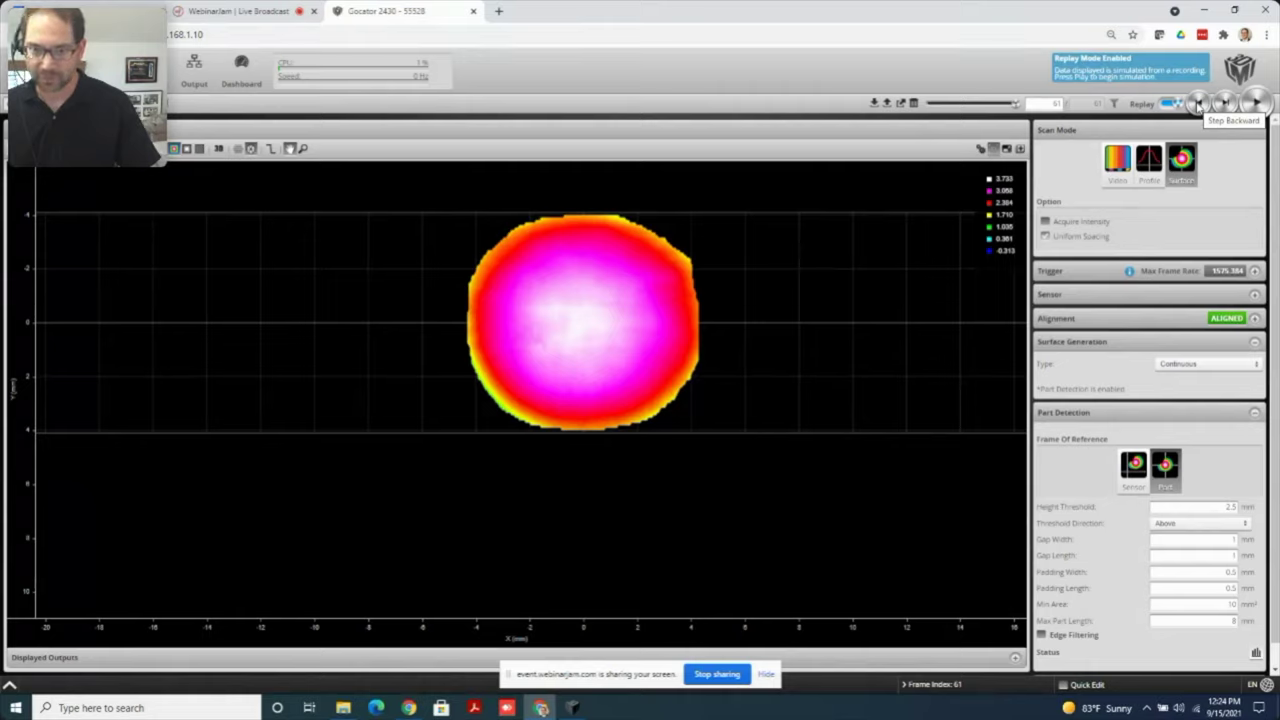
{"action": "left_click", "coordinate": [1199, 105]}
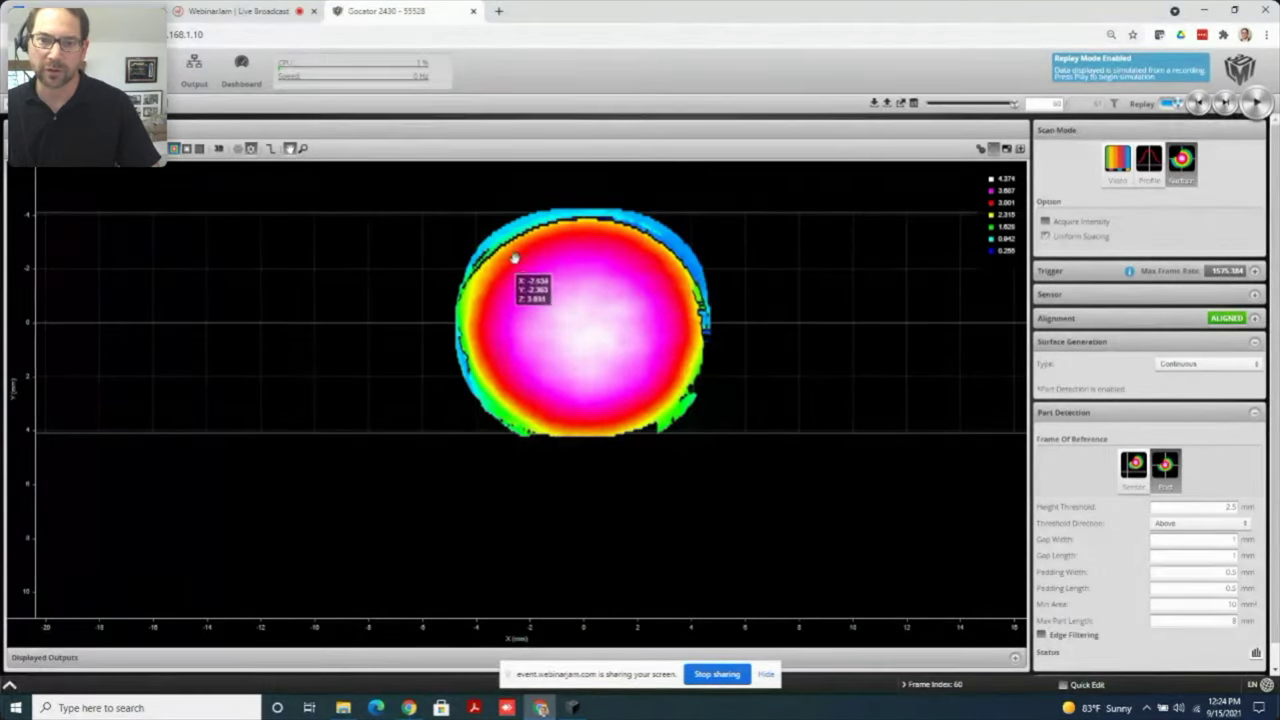
{"action": "left_click", "coordinate": [218, 148]}
{"action": "left_click_drag", "start_coordinate": [531, 466], "coordinate": [511, 403]}
{"action": "scroll", "coordinate": [511, 405], "scroll_direction": "up", "scroll_amount": 10}
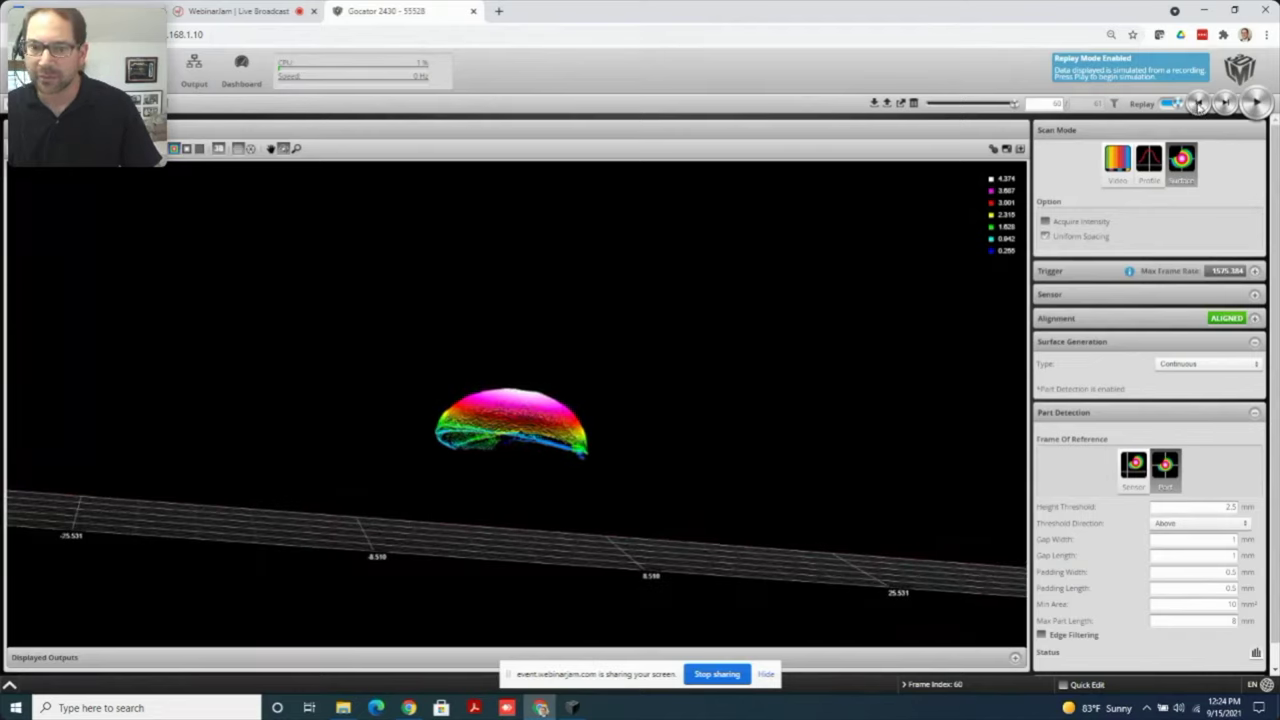
Step through the recorded frames to frame 53, rotating and tilting the 3D view of the dot
{"action": "left_click", "coordinate": [1197, 104]}
{"action": "left_click", "coordinate": [1197, 104]}
{"action": "left_click", "coordinate": [1197, 104]}
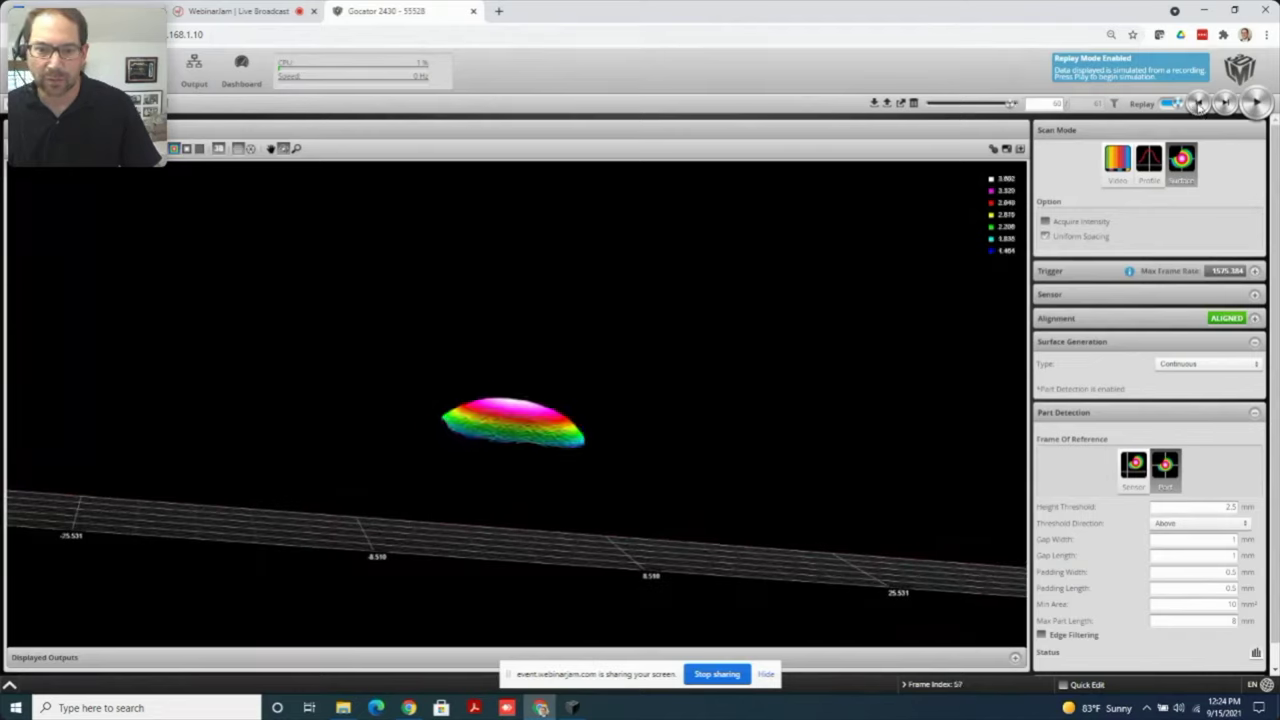
{"action": "left_click", "coordinate": [1197, 104]}
{"action": "left_click", "coordinate": [1197, 104]}
{"action": "left_click", "coordinate": [1197, 104]}
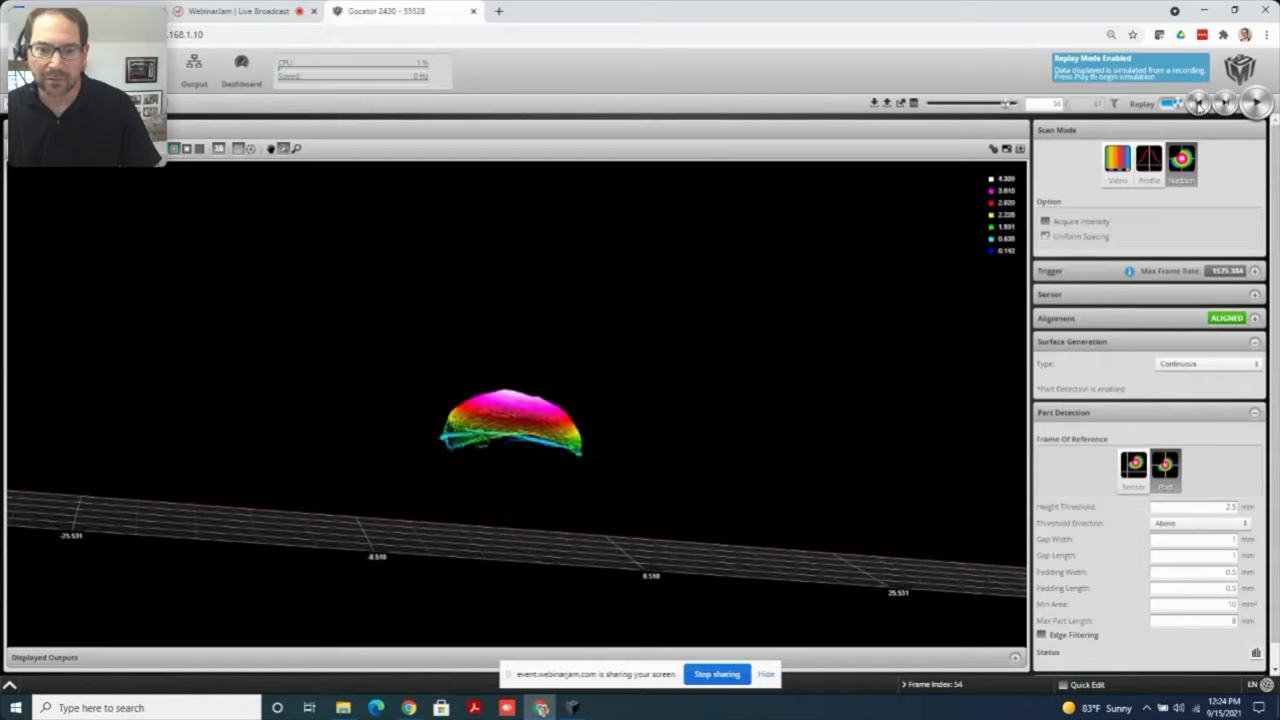
{"action": "left_click", "coordinate": [1197, 104]}
{"action": "left_click_drag", "start_coordinate": [446, 494], "coordinate": [774, 514]}
{"action": "scroll", "coordinate": [457, 477], "scroll_direction": "up", "scroll_amount": 5}
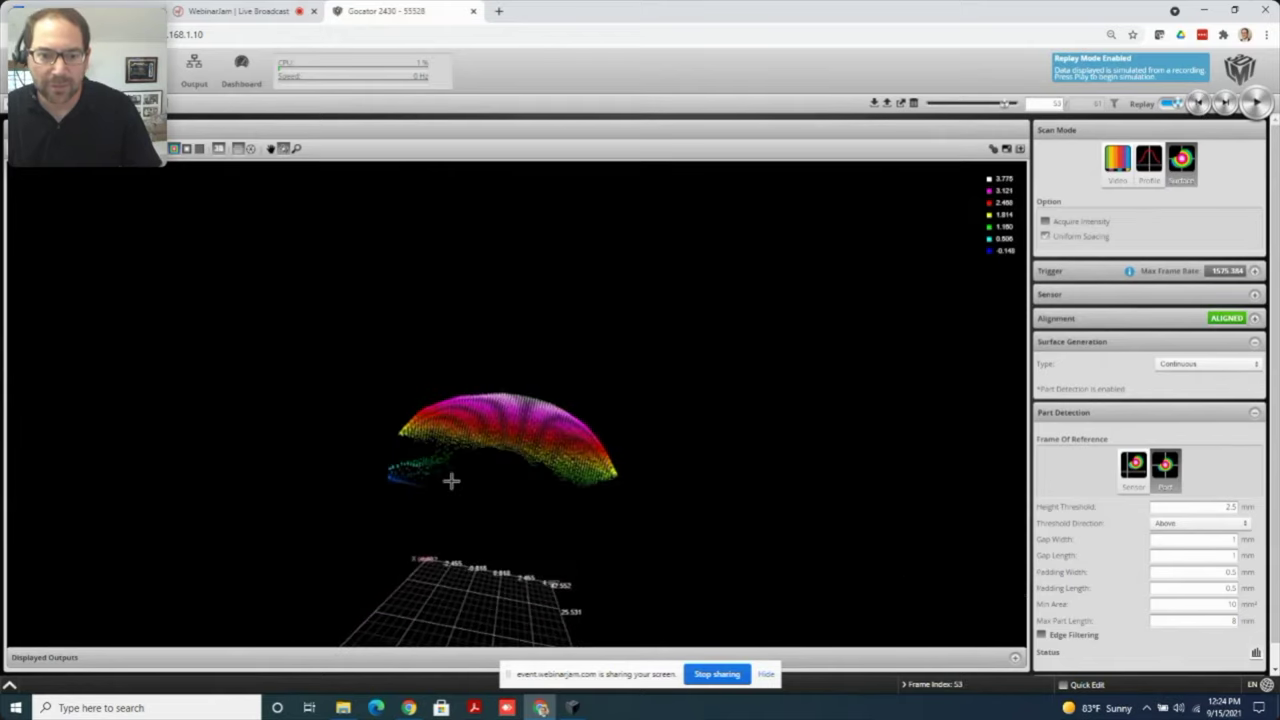
{"action": "mouse_move", "coordinate": [408, 511]}
{"action": "left_mouse_down"}
{"action": "mouse_move", "coordinate": [410, 544]}
{"action": "mouse_move", "coordinate": [414, 534]}
{"action": "left_mouse_up"}
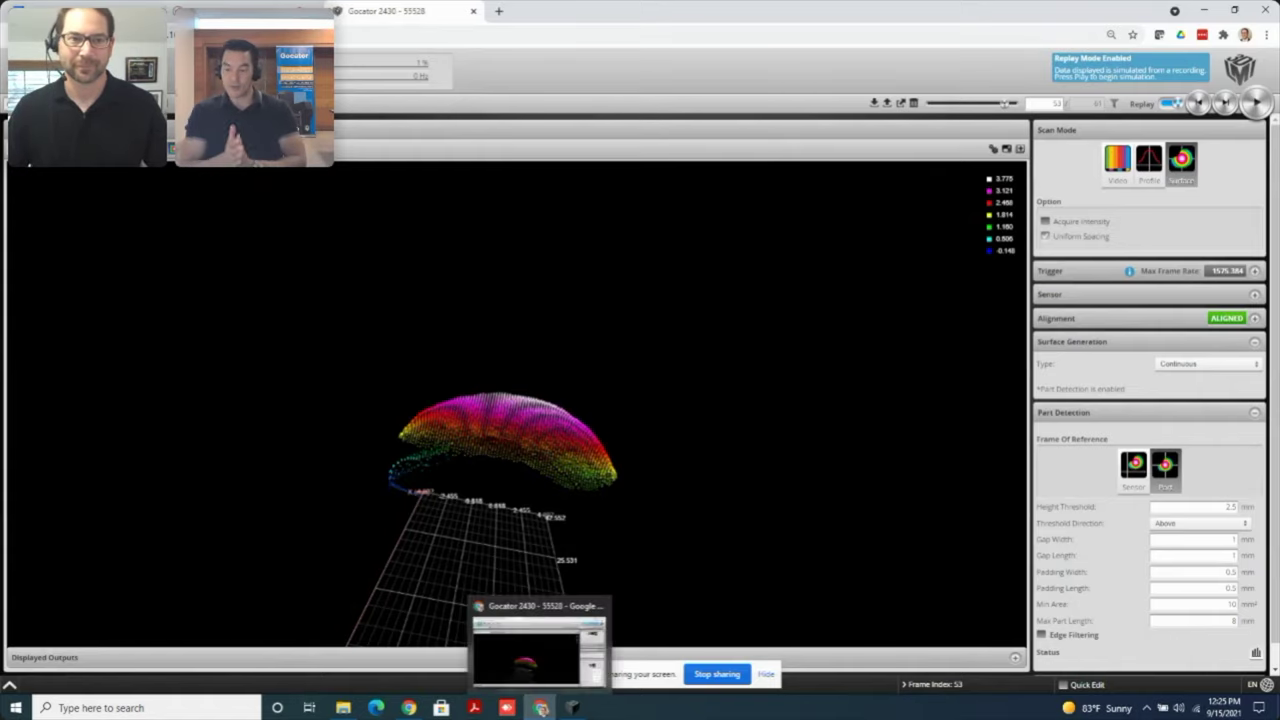
Leave the Gocator page and return to the webinar slide presentation
{"action": "left_click", "coordinate": [540, 707]}
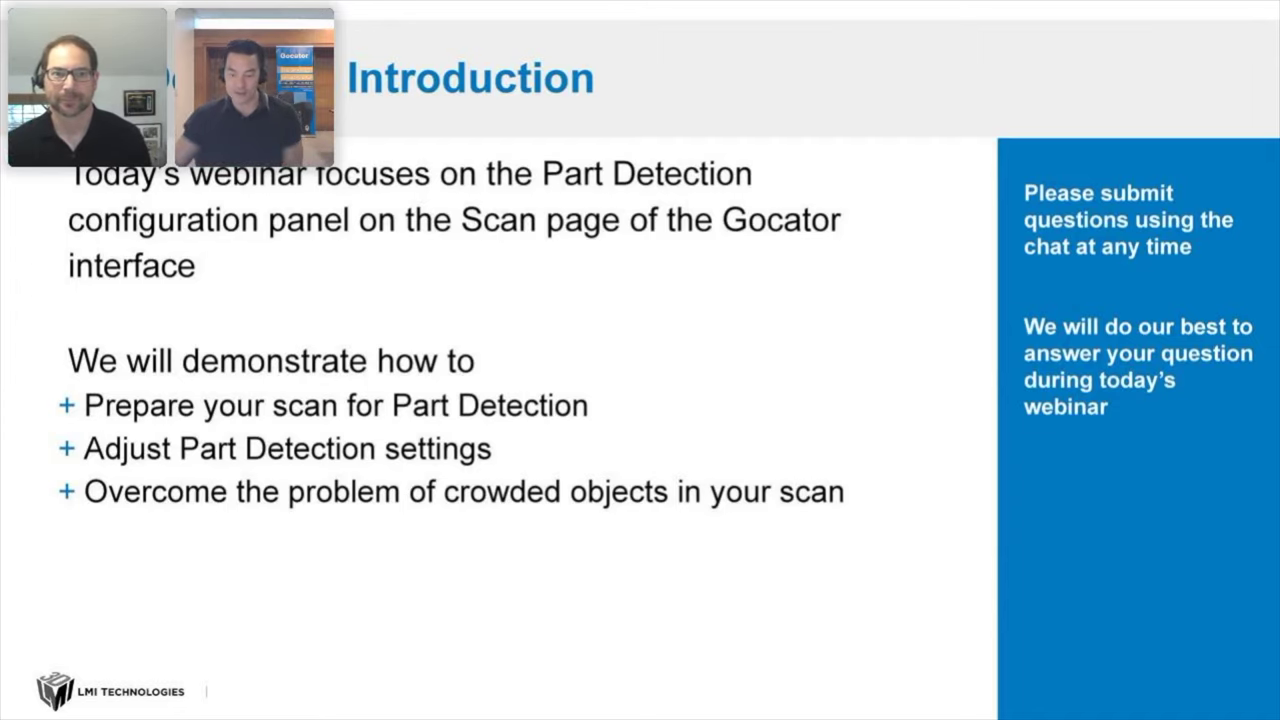
Advance the slideshow to the Candy Buttons slide
{"action": "key", "text": "Right"}
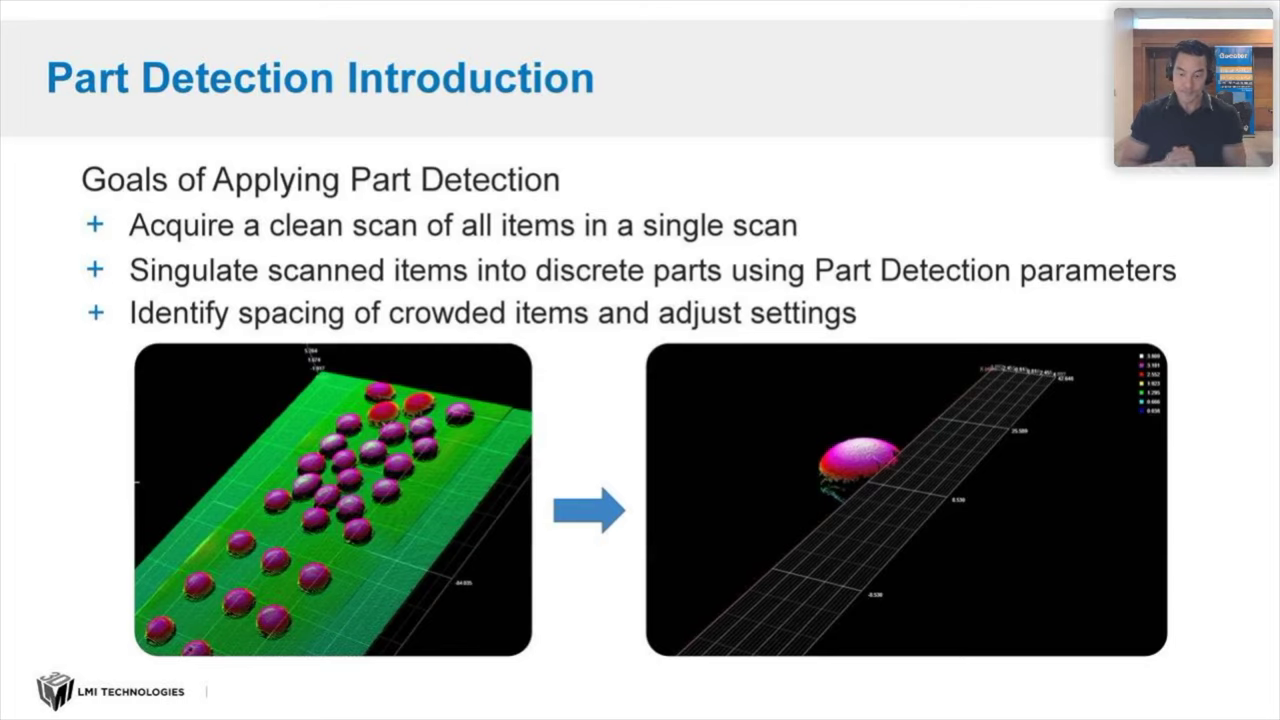
Advance the slideshow to the Live Demonstration slide
{"action": "key", "text": "Right"}
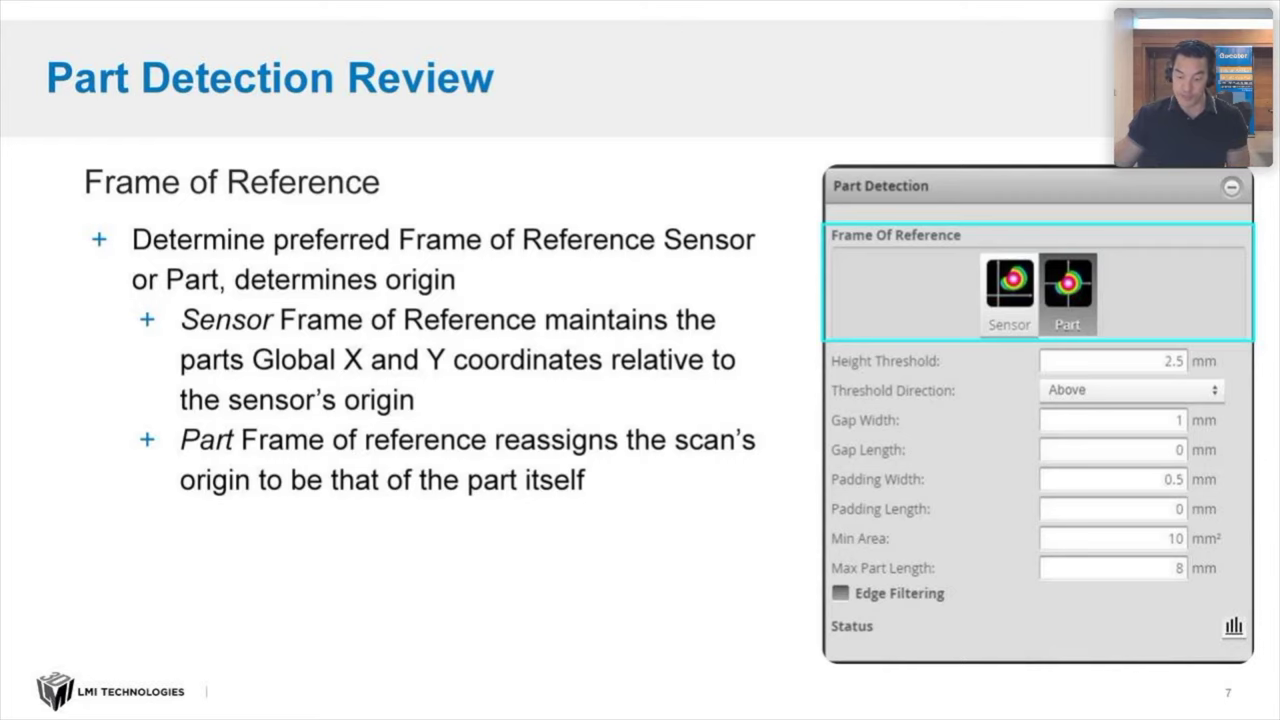
Advance to slide 8, Height Threshold review: Above, 2.5 mm, ~30 of 57 parts detected
{"action": "key", "text": "Right"}
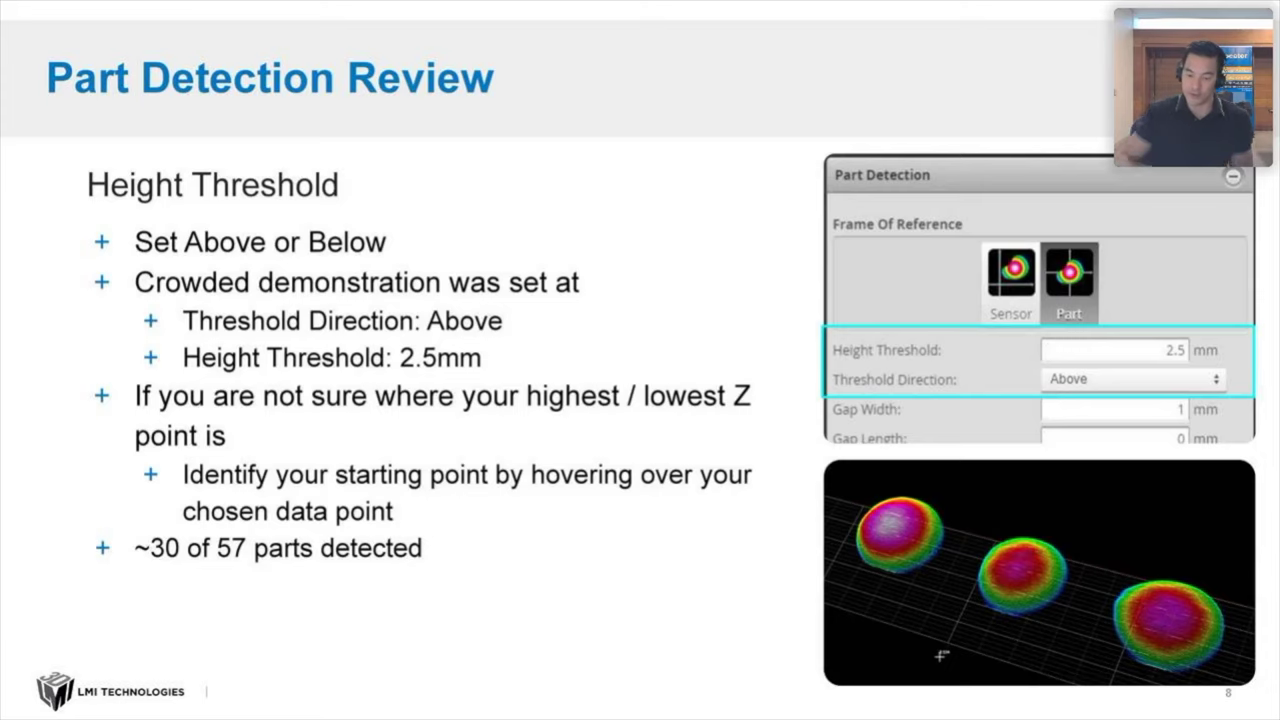
{"action": "key", "text": "Right"}
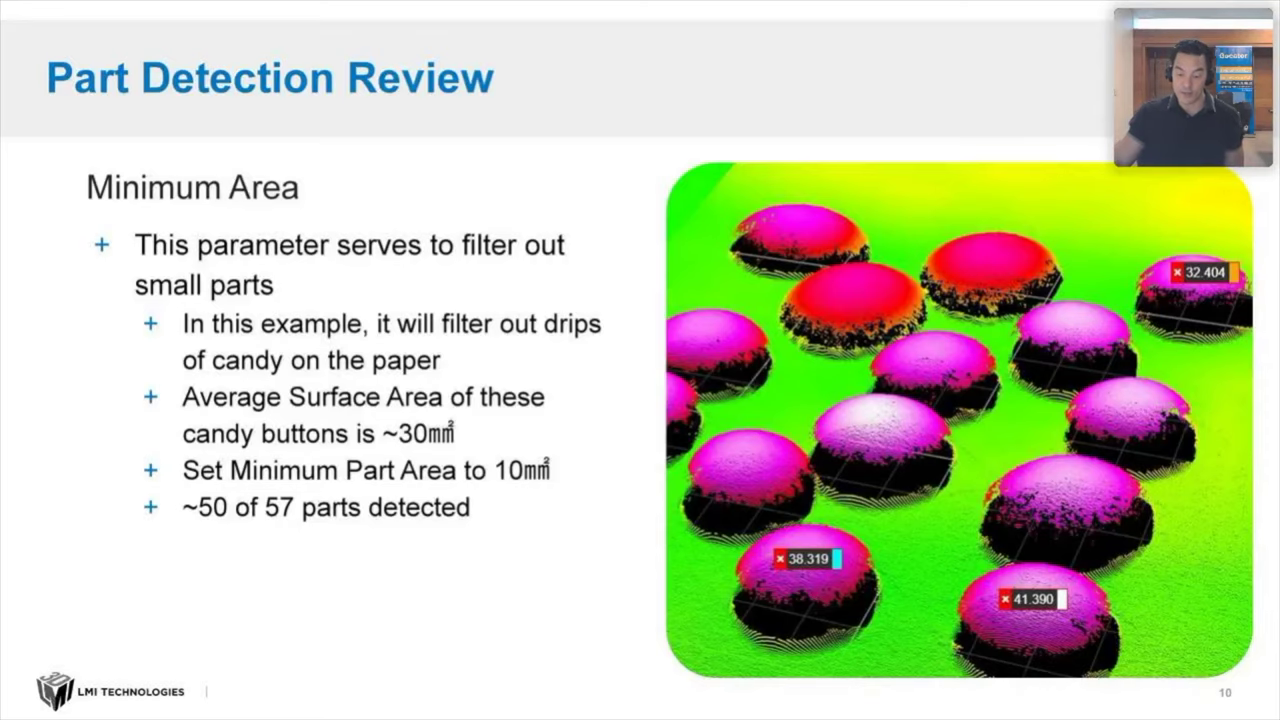
{"action": "key", "text": "Right"}
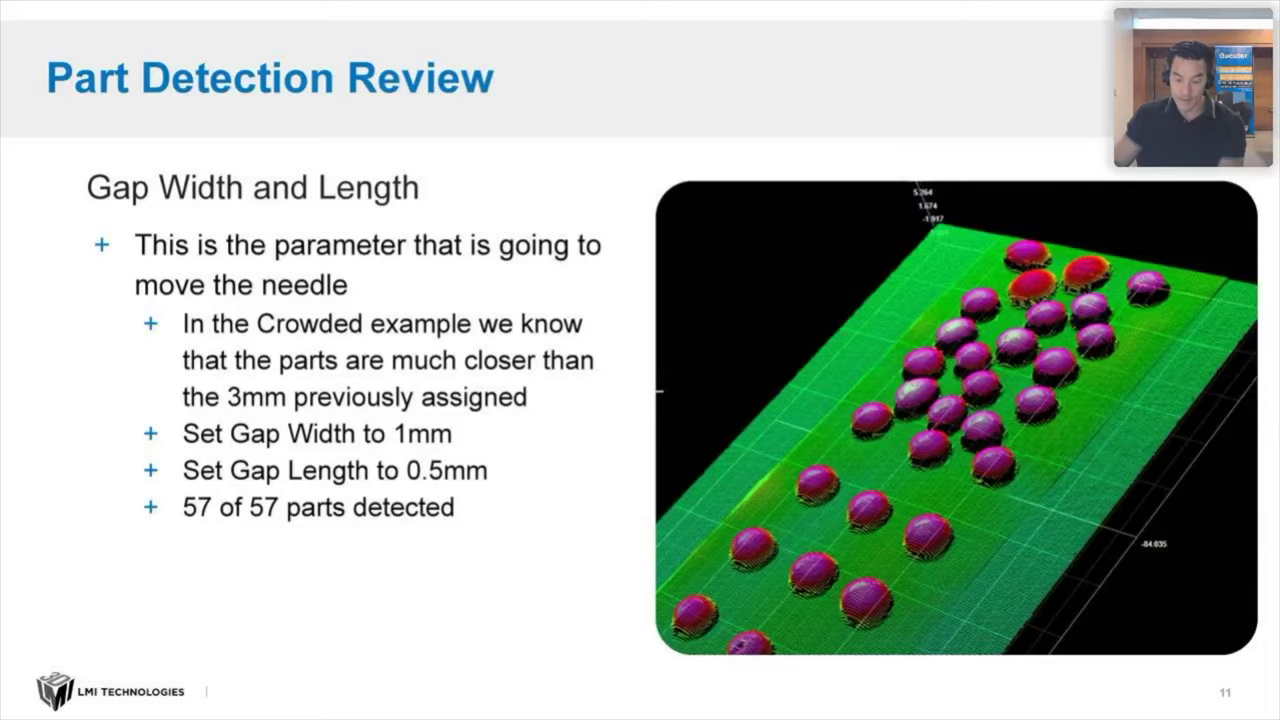
Advance to slide 12, Padding Width and Length review with both set to 0.5 mm
{"action": "key", "text": "Right"}
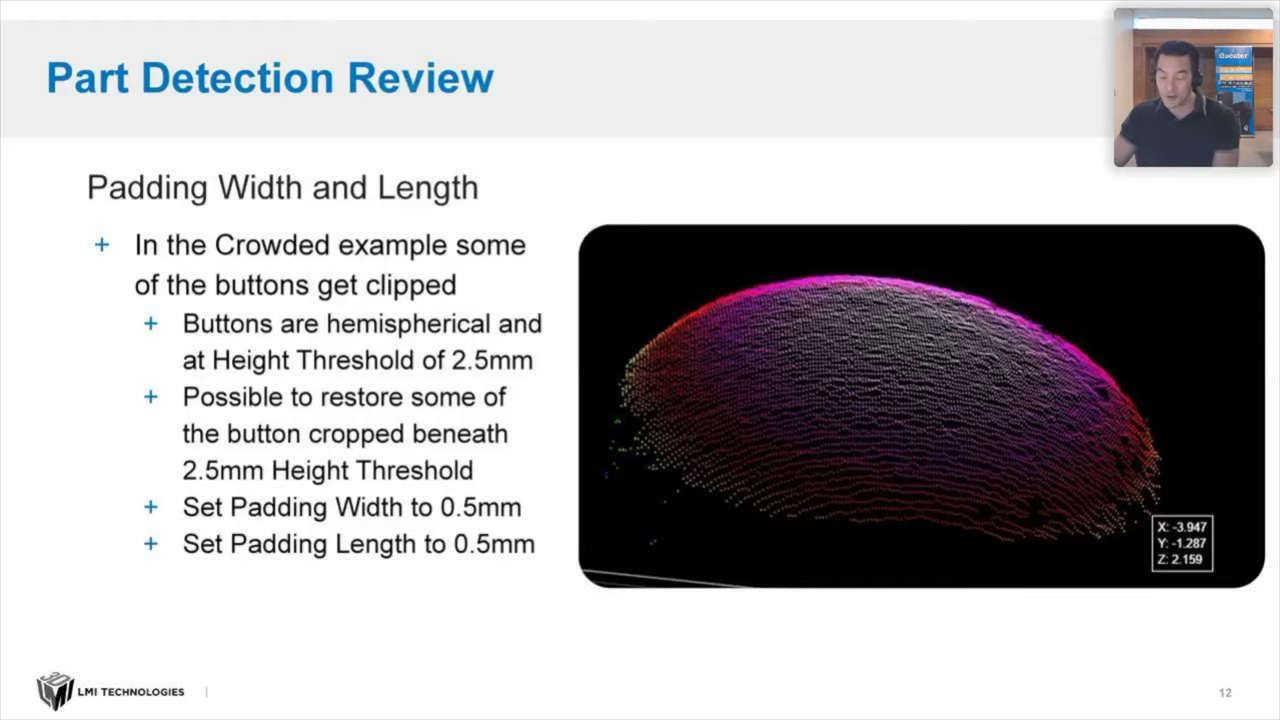
Advance from the padding review slide toward the Question & Answer Session slide
{"action": "key", "text": "Right"}
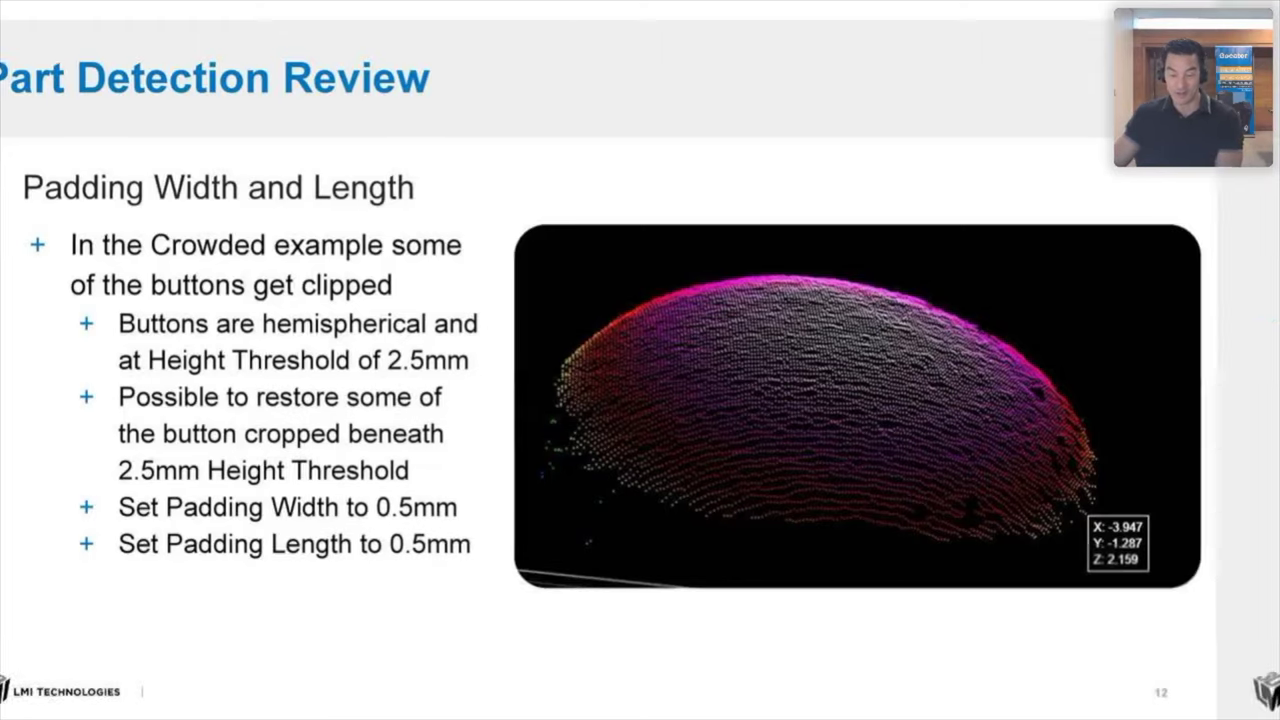